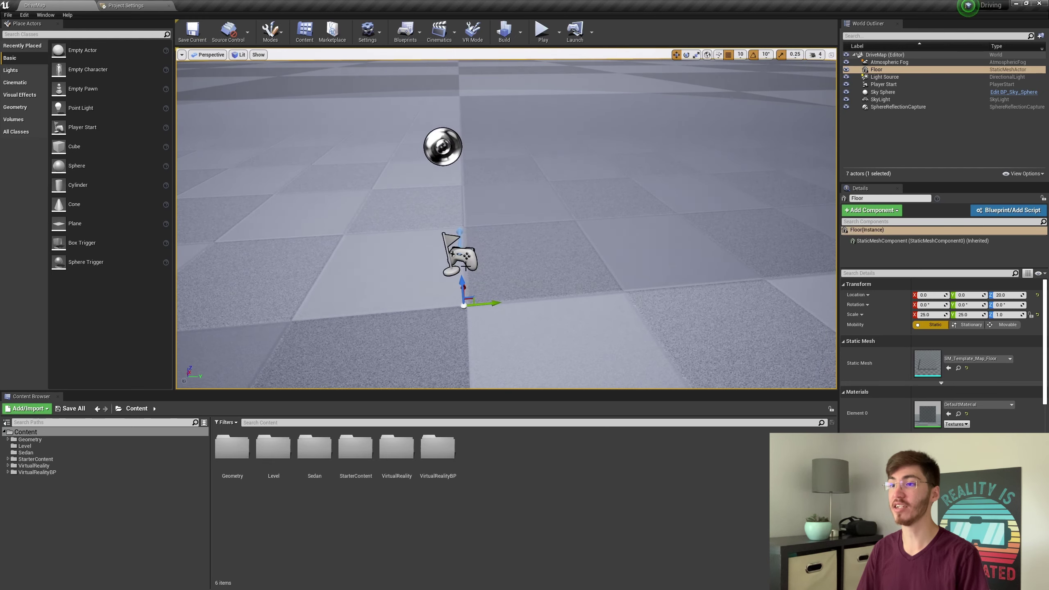
Delete the Player Start actor from the DriveMap level and save the level
left_click(470, 254)
key("Delete")
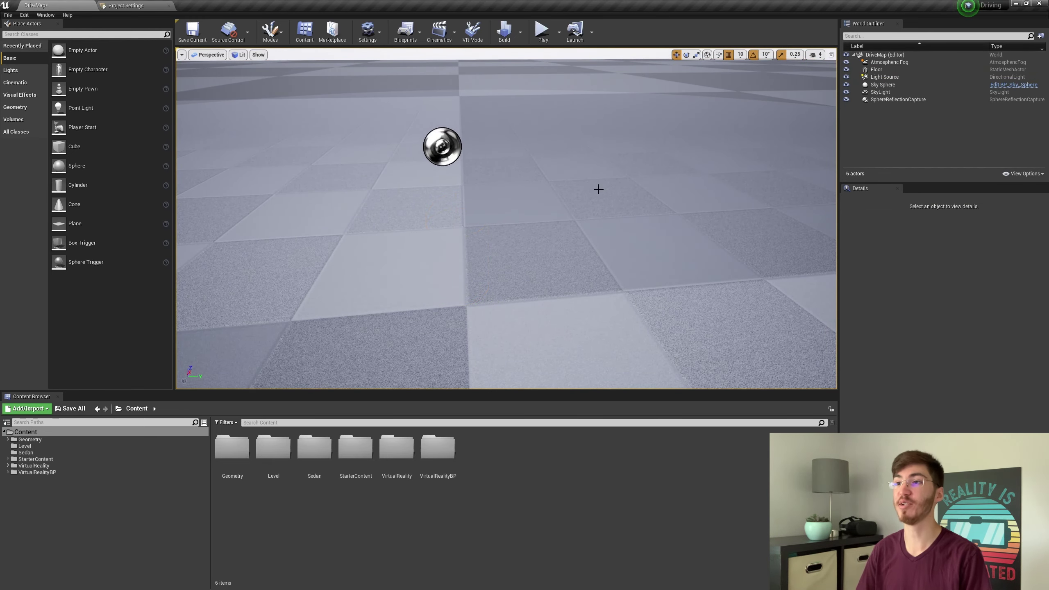
scroll(599, 189, "down", 6)
left_click(192, 30)
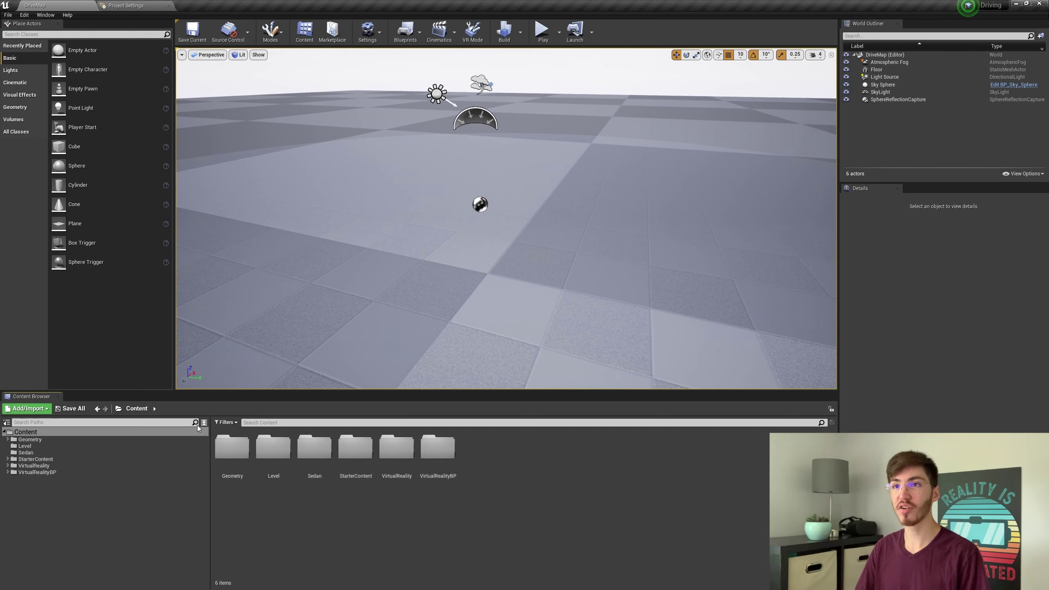
Review which plugins are enabled among the project's installed plugins and return to the DriveMap level
left_click(367, 31)
left_click(385, 74)
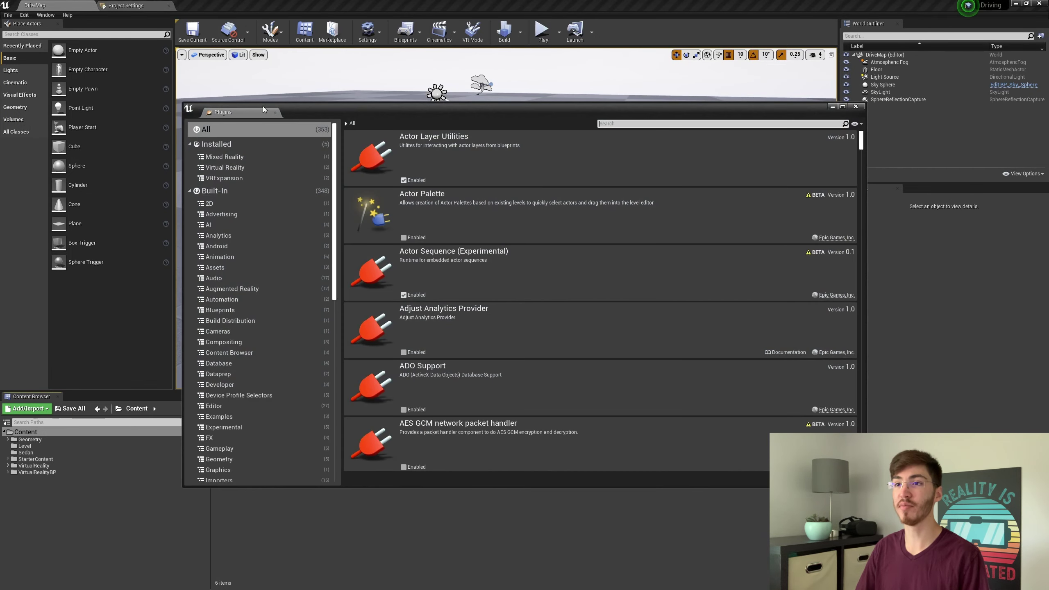
left_click_drag(263, 109, 194, 6)
left_click(77, 36)
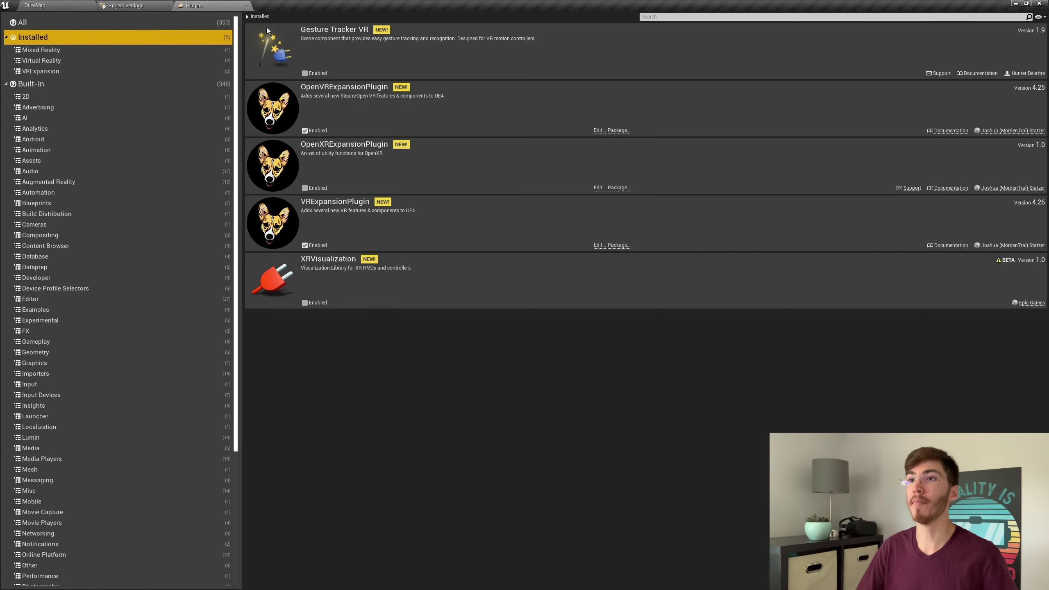
left_click(247, 5)
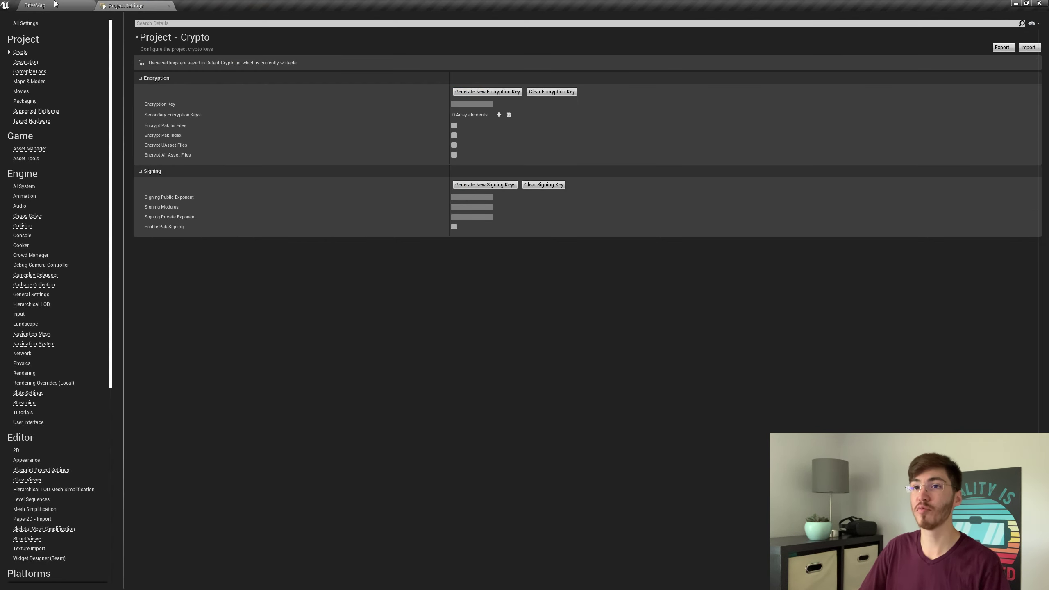
left_click(50, 4)
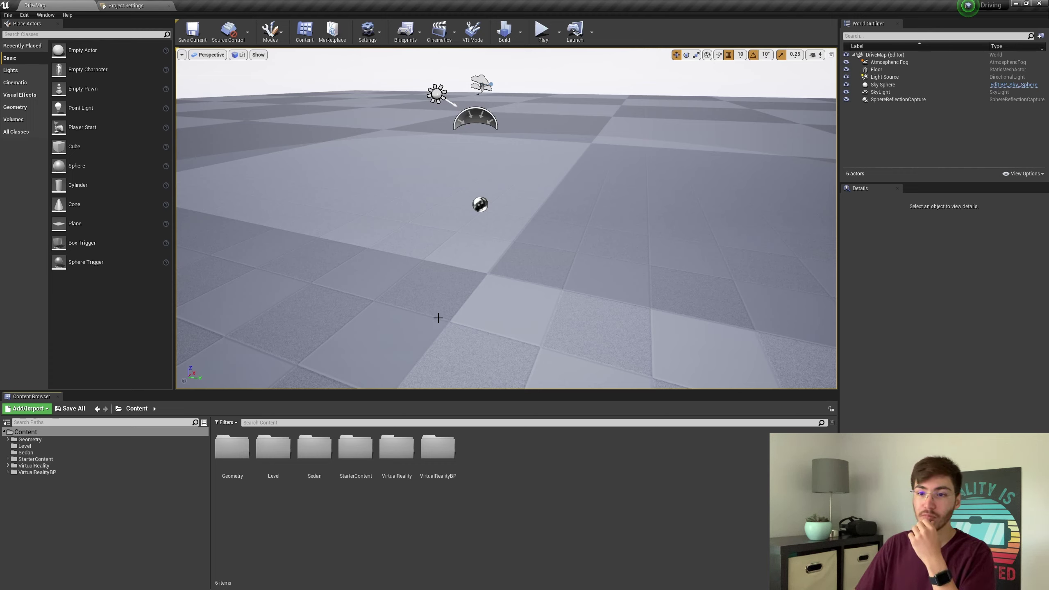
Open the Sedan_SkelMesh skeletal mesh from the Sedan folder and switch to its skeleton
left_click(41, 453)
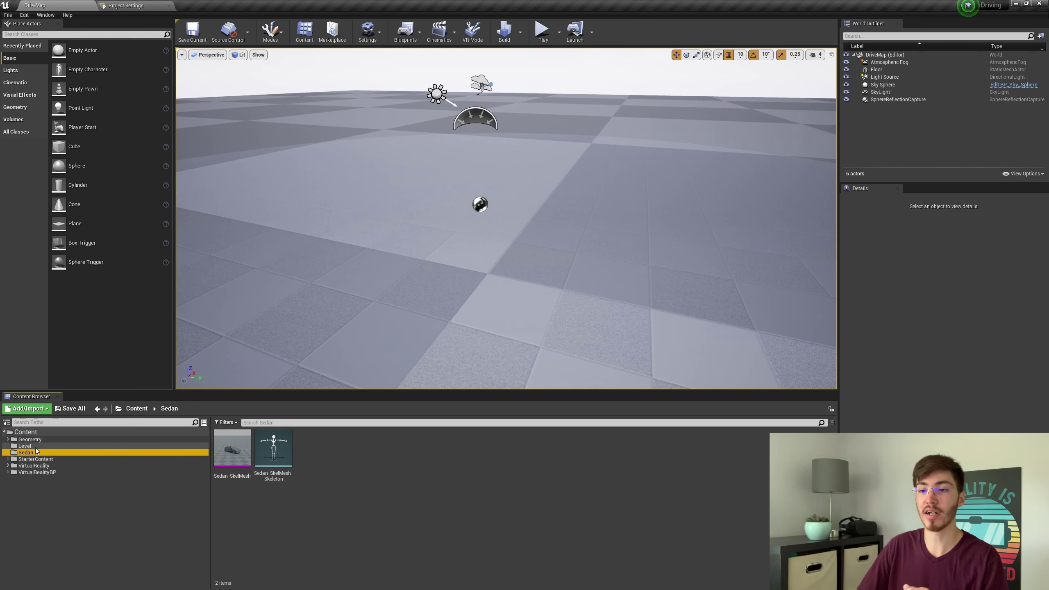
mouse_move(245, 465)
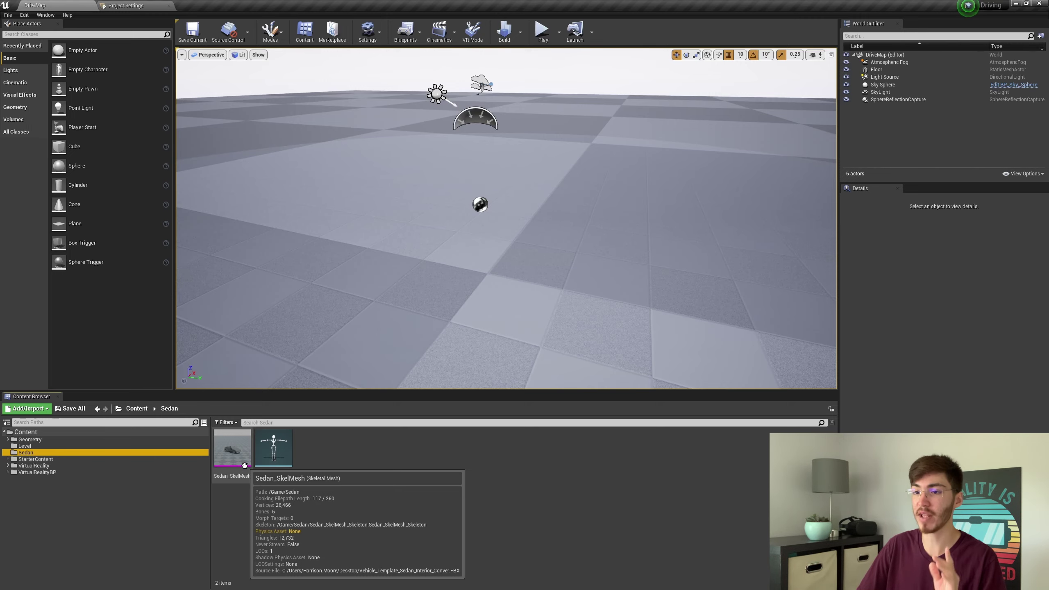
double_click(245, 466)
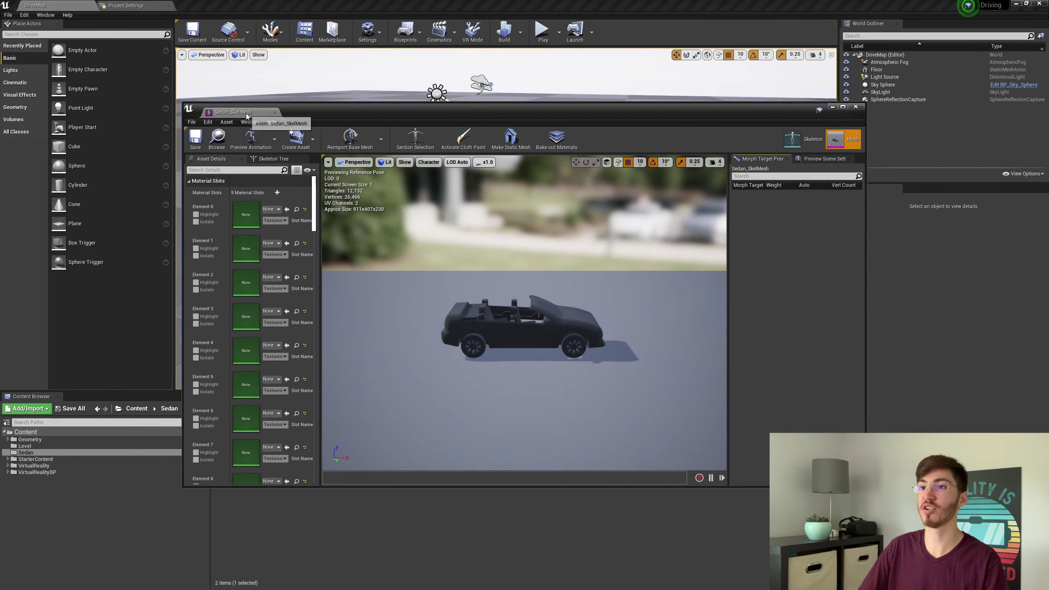
left_click_drag(247, 112, 207, 5)
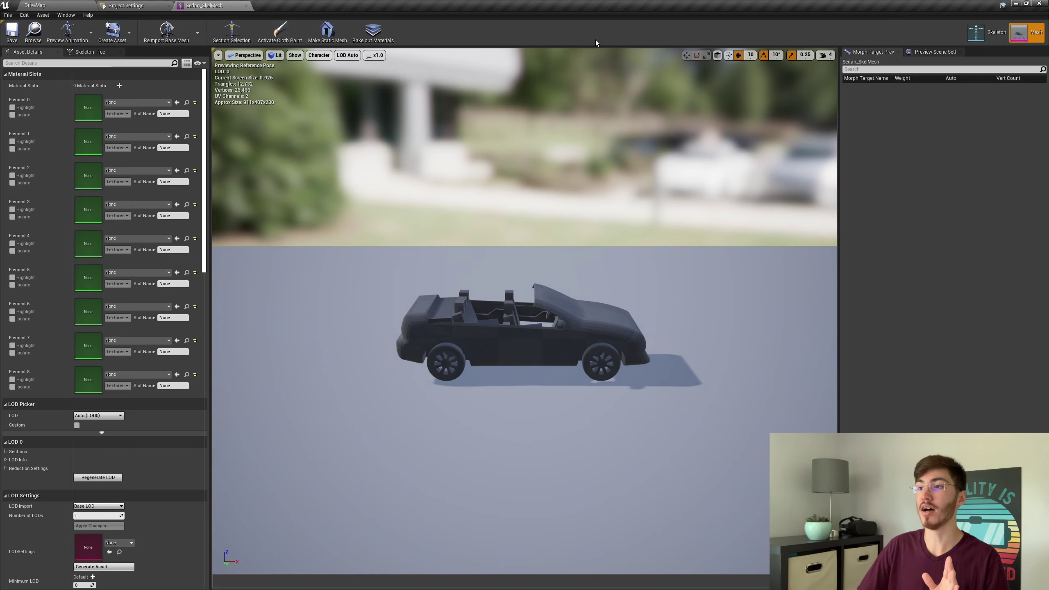
left_click(983, 33)
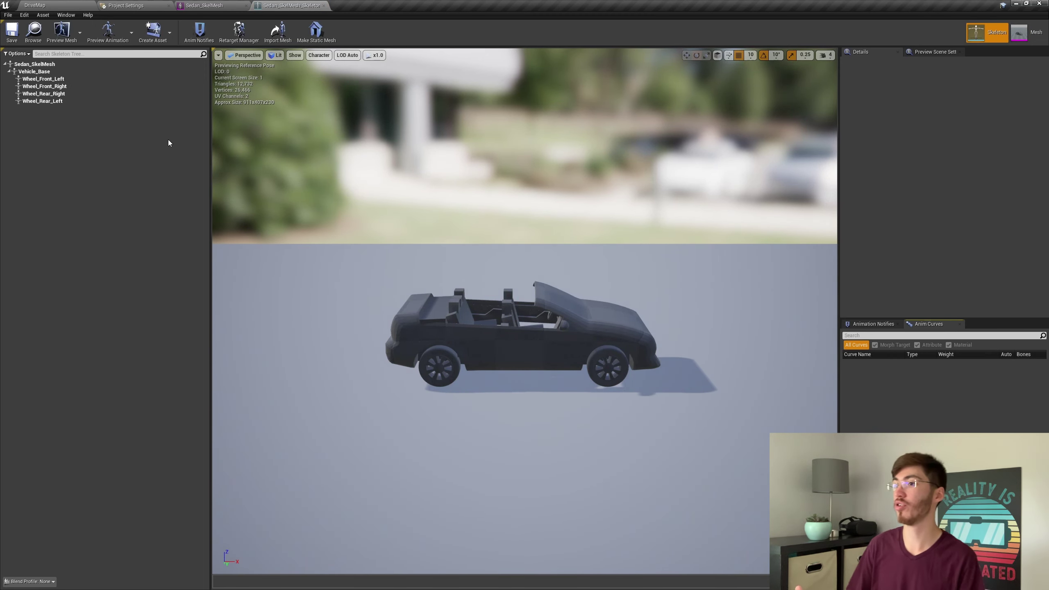
Inspect the names of the front and rear wheel bones and their placement on the sedan
left_click(74, 82)
left_click(78, 84)
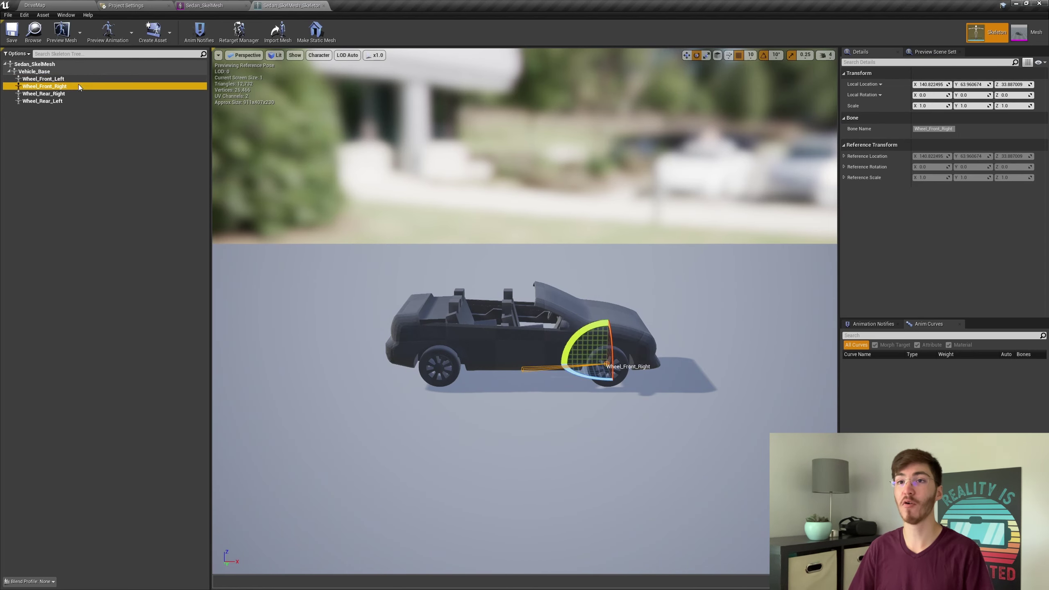
left_click(78, 94)
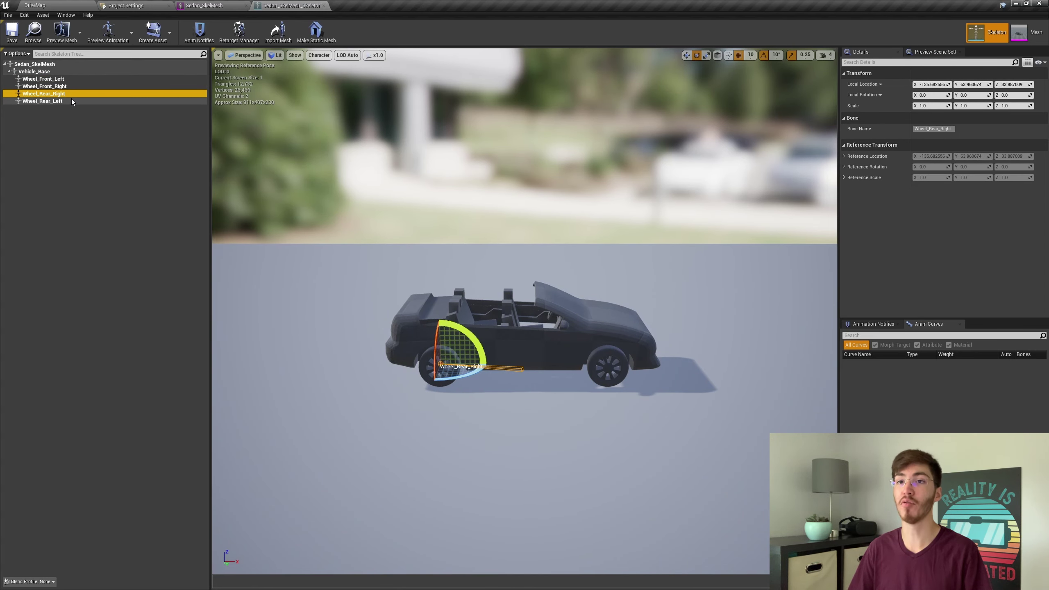
left_click(71, 101)
left_click(76, 94)
left_click(75, 100)
left_click(75, 94)
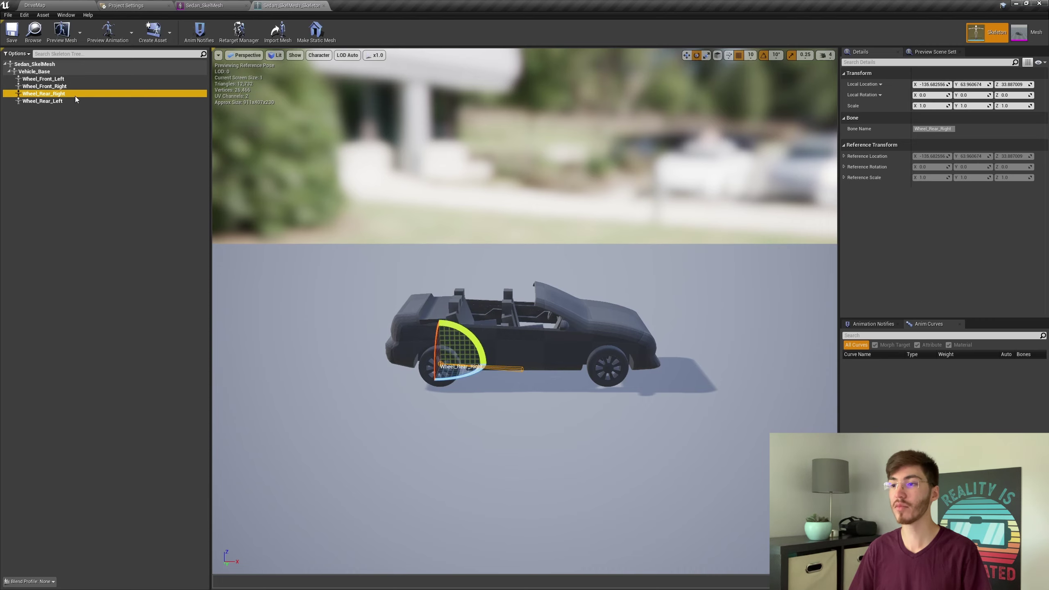
left_click(75, 86)
left_click(78, 80)
Examine from above how the Vehicle_Base bone and the four left and right wheel bones are arranged
right_click_drag(336, 183, 509, 252)
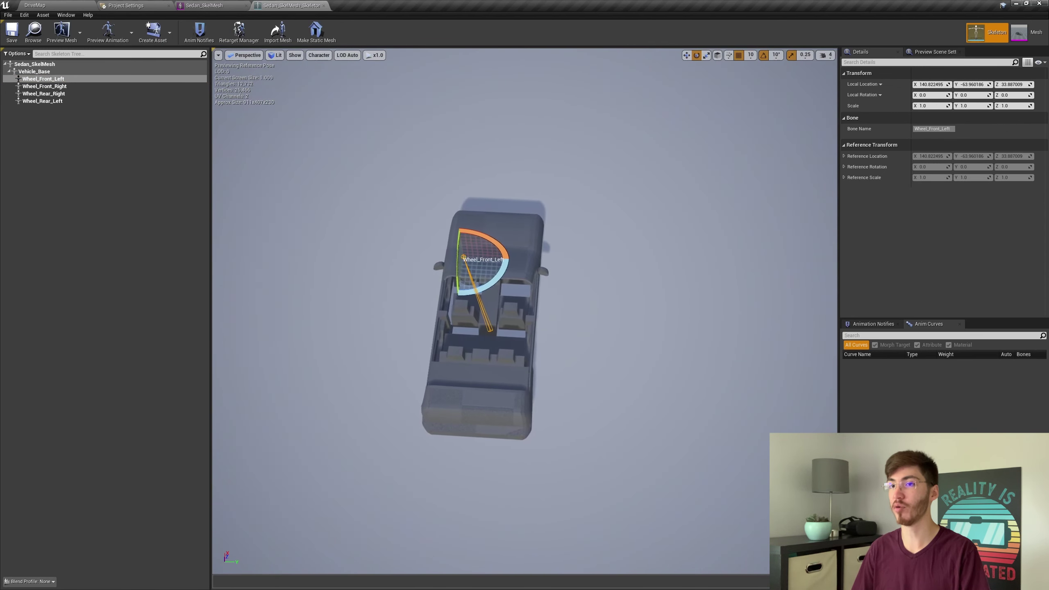
left_click(119, 87)
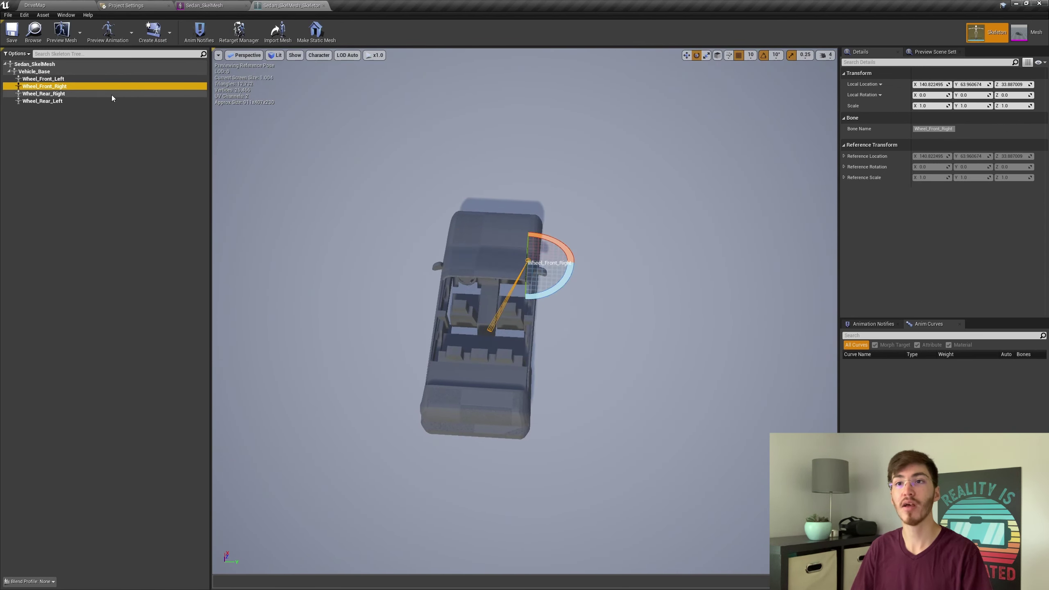
left_click(111, 95)
left_click(113, 101)
left_click(93, 94)
left_click(91, 87)
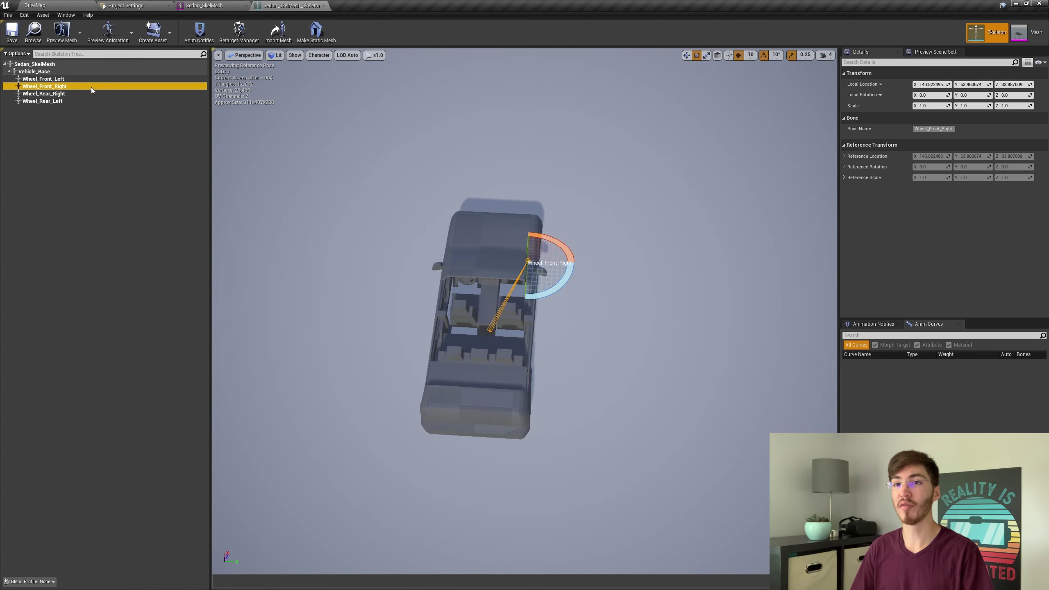
left_click(92, 80)
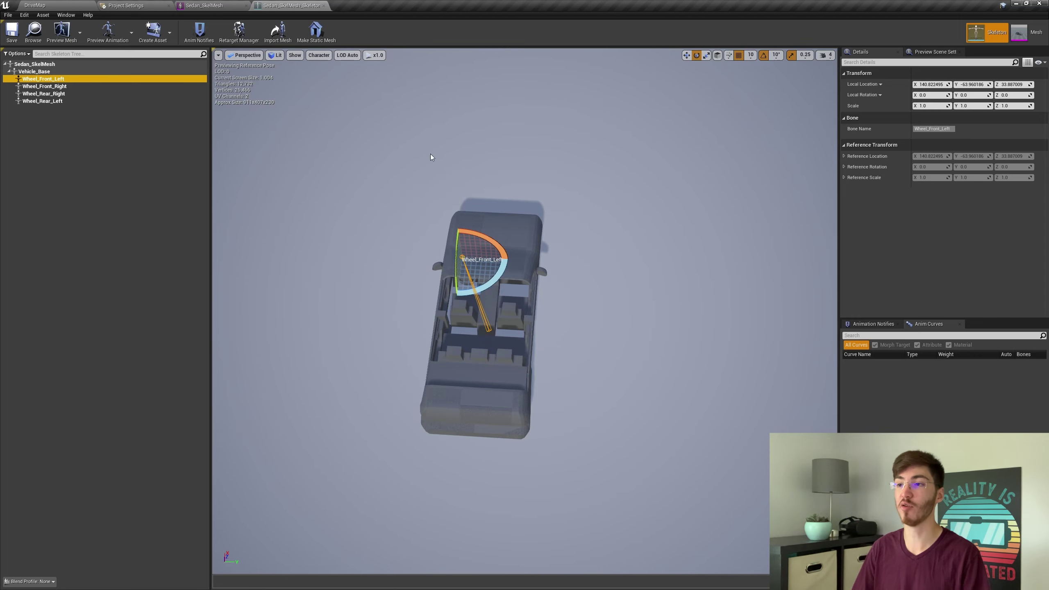
left_click(100, 86)
left_click(98, 101)
left_click(88, 93)
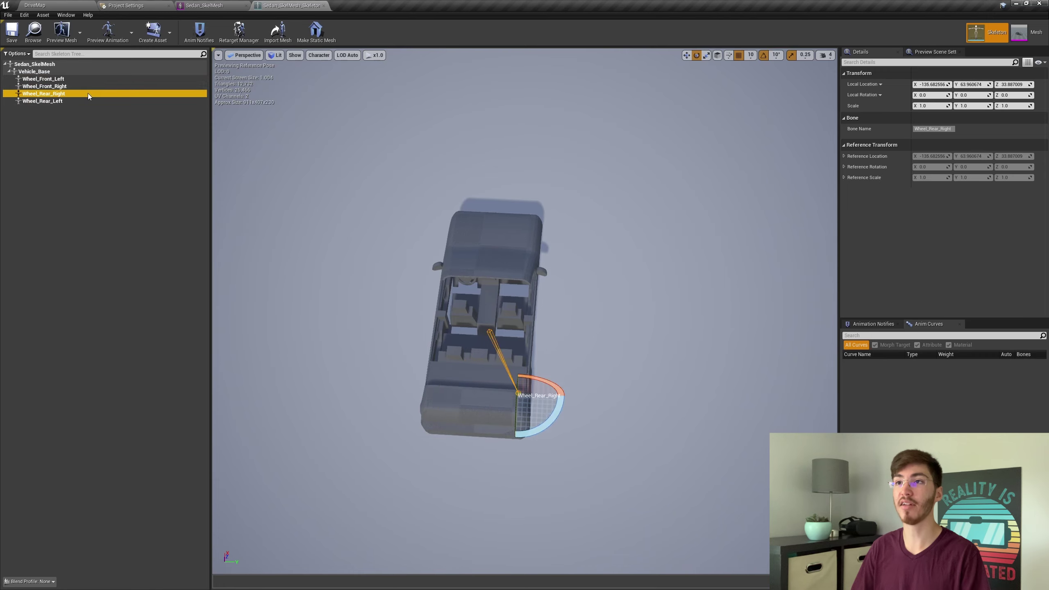
left_click(84, 86)
left_click(82, 79)
left_click(87, 86)
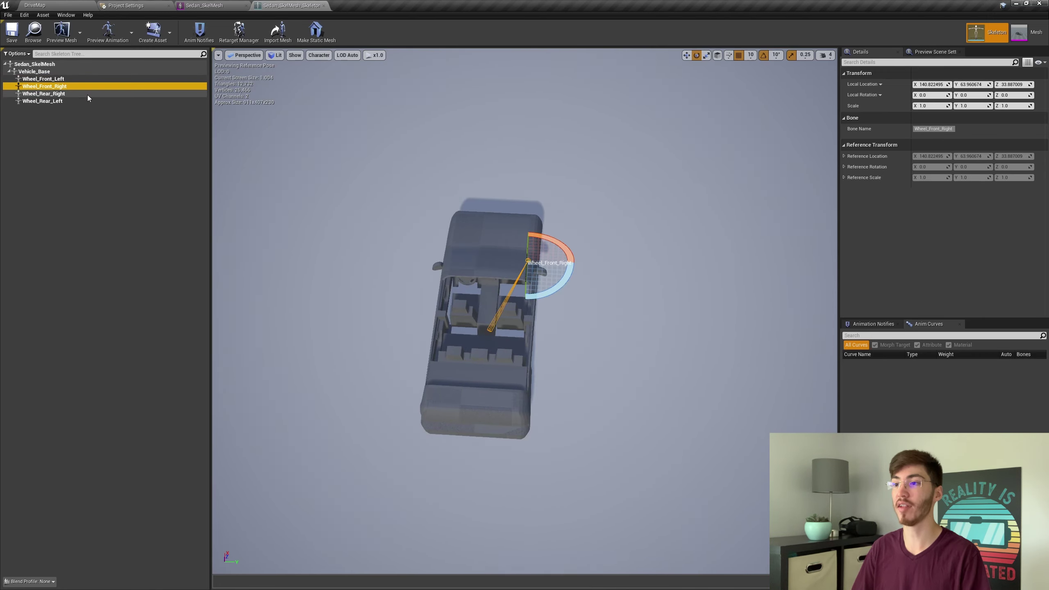
left_click(87, 94)
left_click(94, 101)
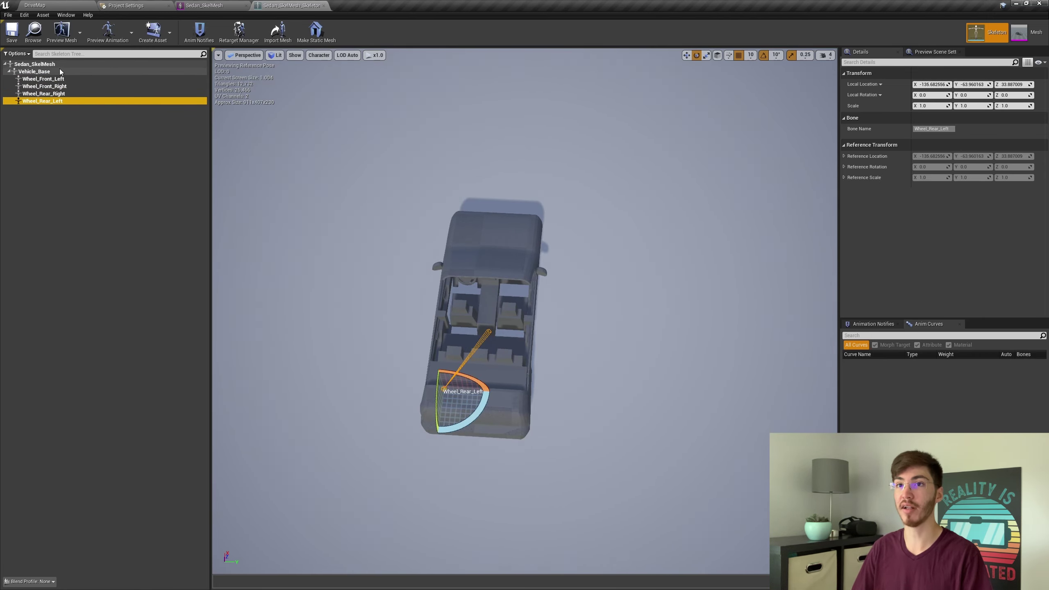
left_click(59, 71)
left_click(53, 78)
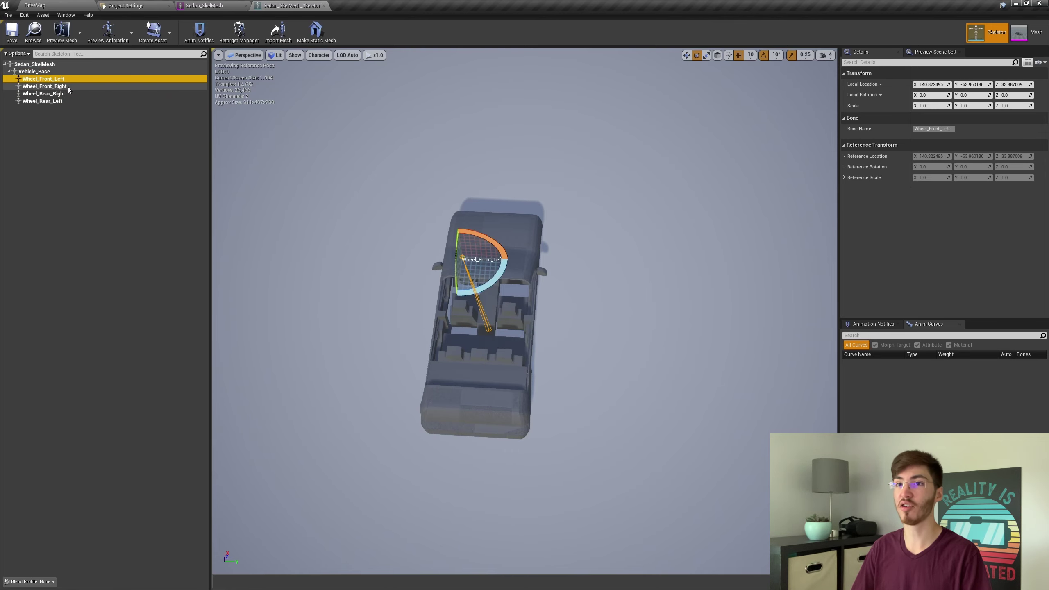
left_click(66, 86)
left_click(74, 93)
left_click(62, 101)
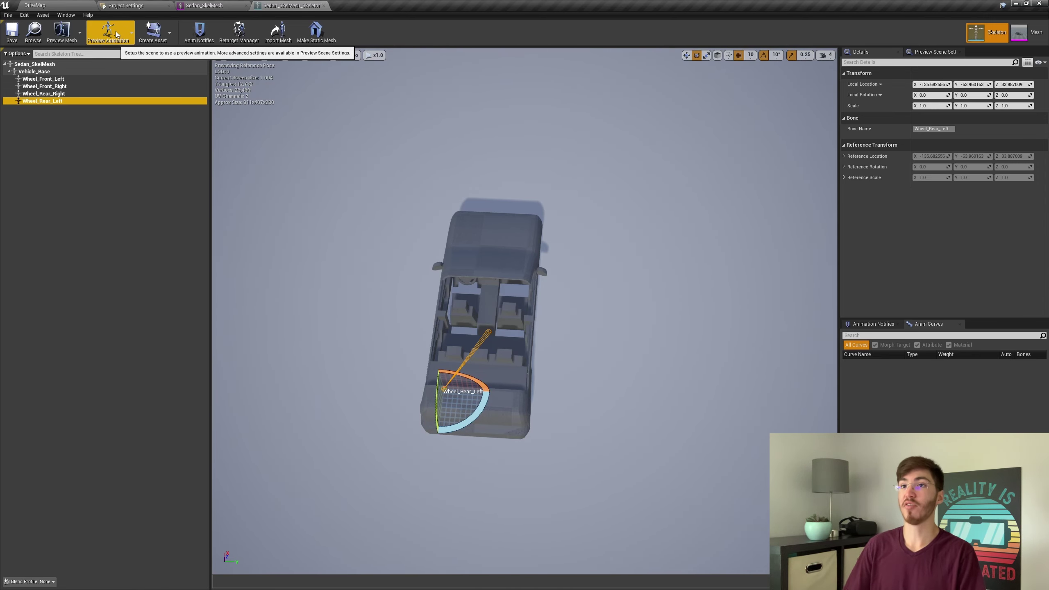
Remove the unused bones from the sedan's skeleton
left_click(43, 15)
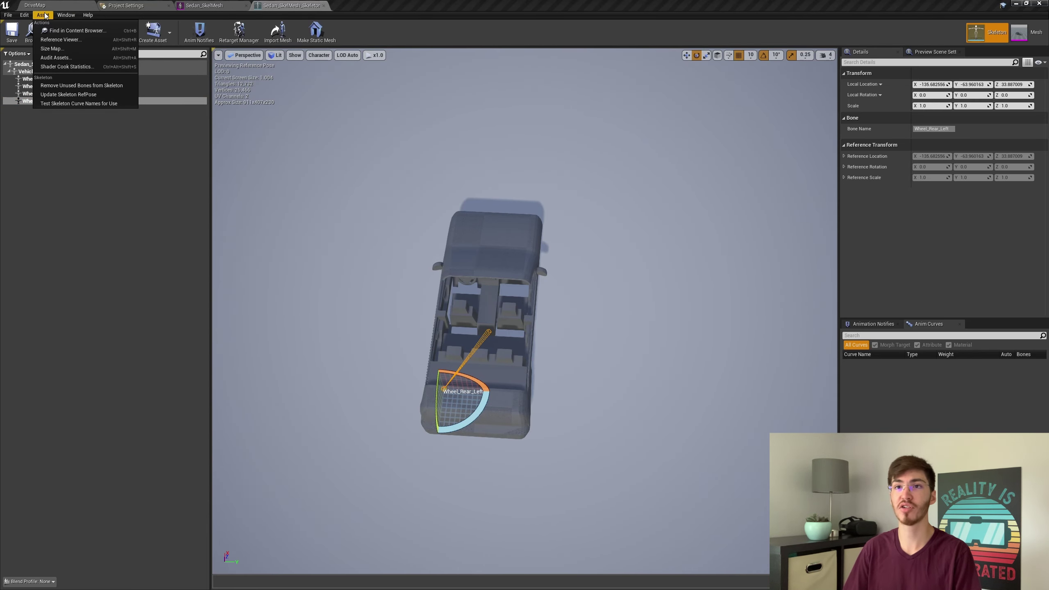
left_click(83, 87)
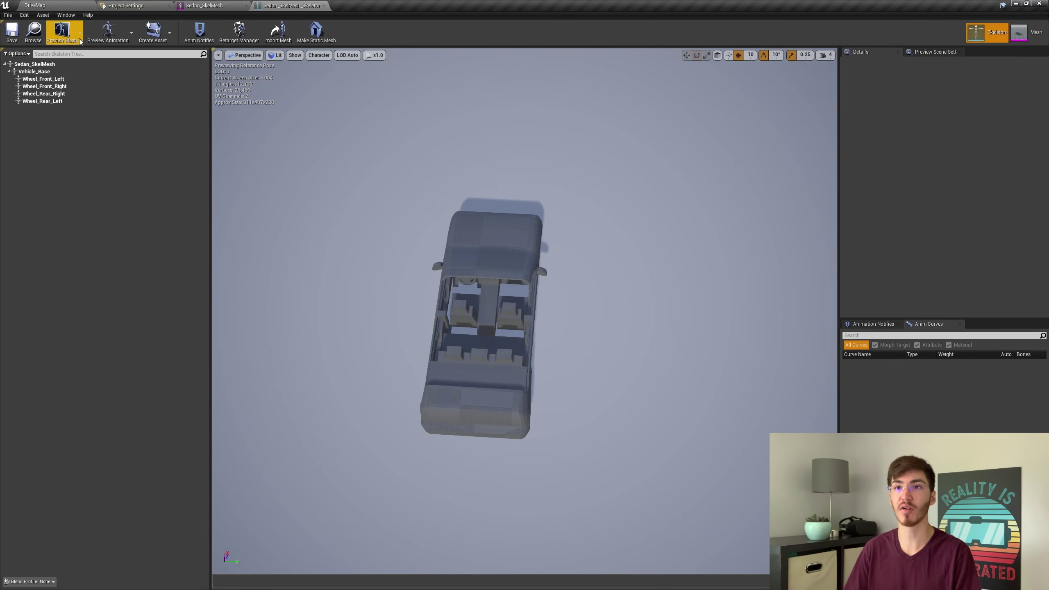
left_click(43, 16)
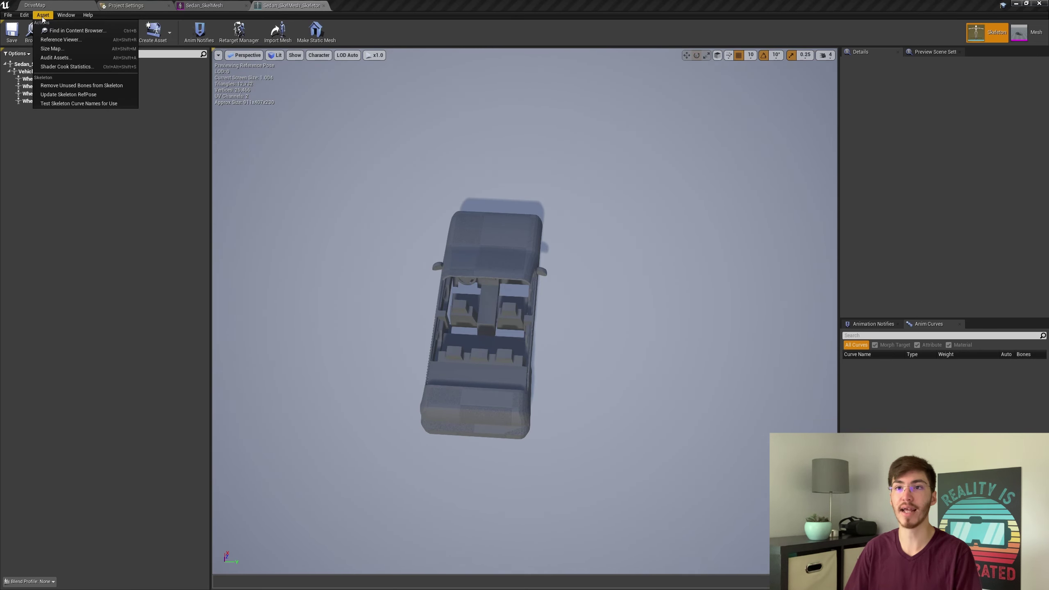
left_click(204, 5)
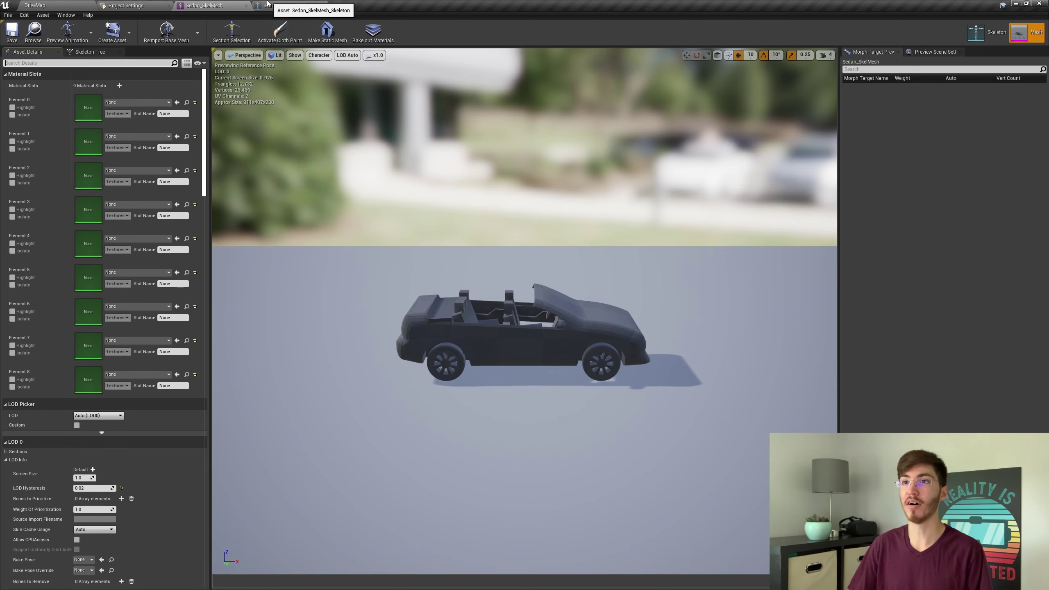
left_click(314, 4)
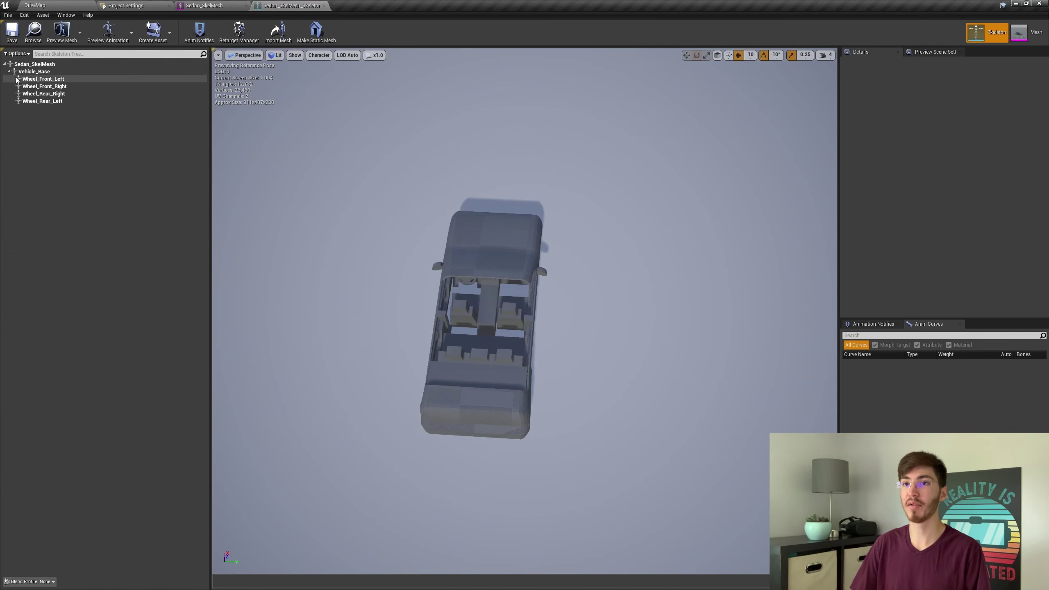
Return to the Sedan_SkelMesh mesh and filter its asset details by "phy" to locate the physics asset setting
left_click(207, 5)
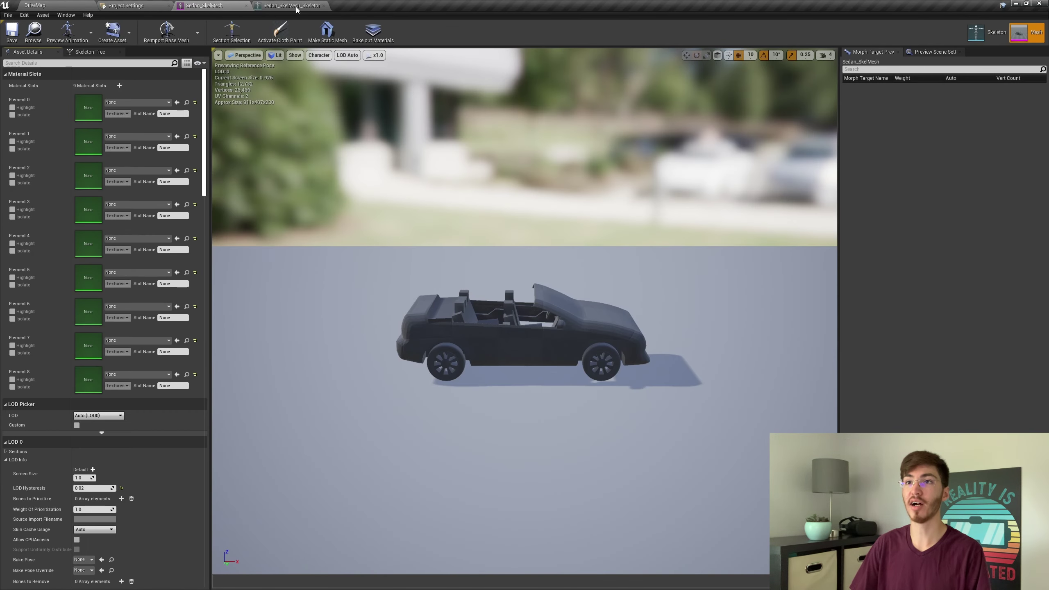
left_click(66, 63)
type("phy")
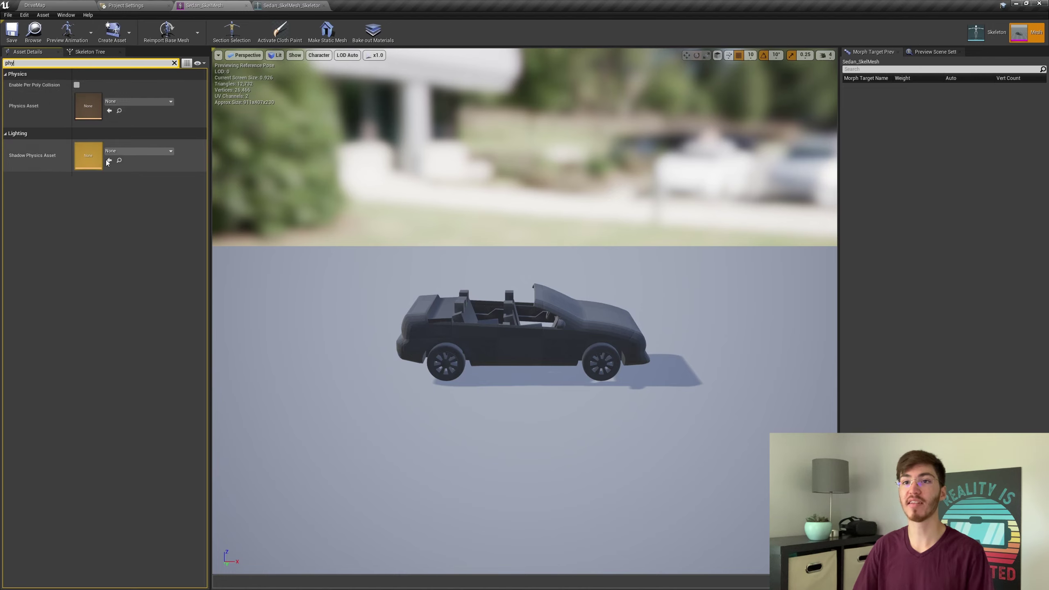
left_click(140, 107)
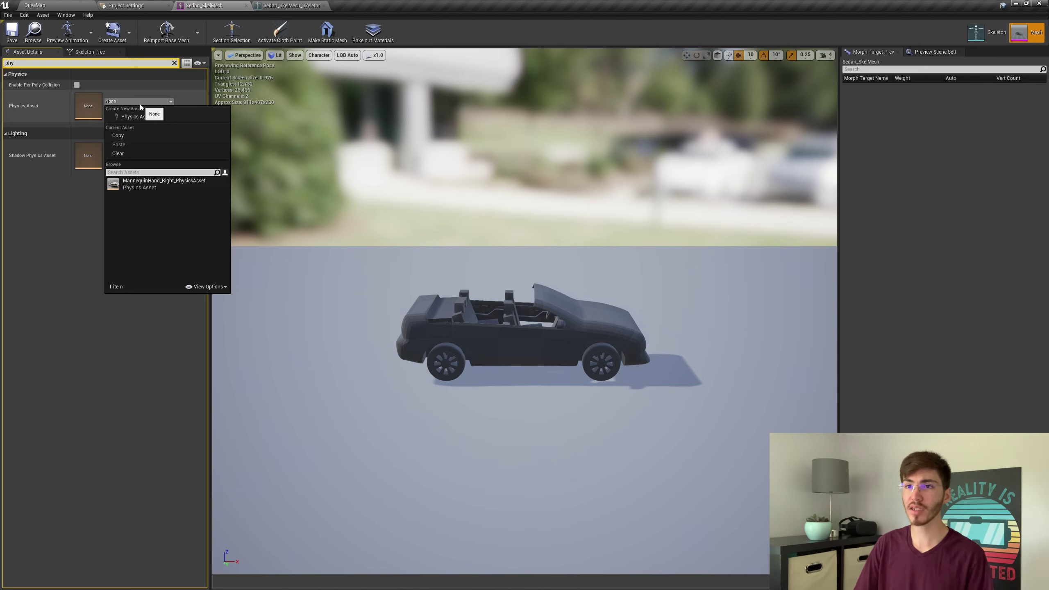
left_click(35, 5)
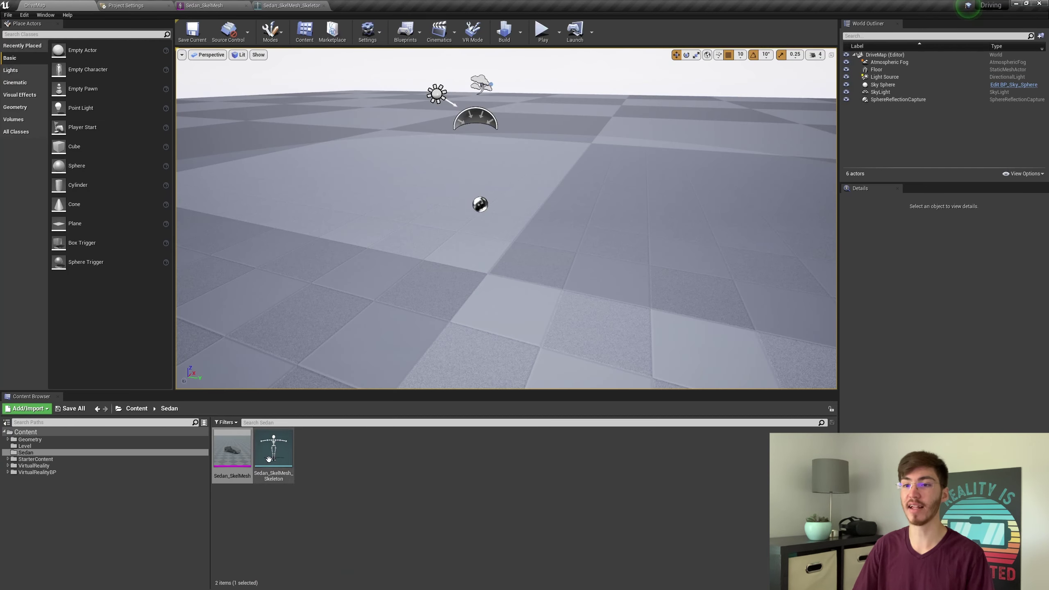
left_click(204, 5)
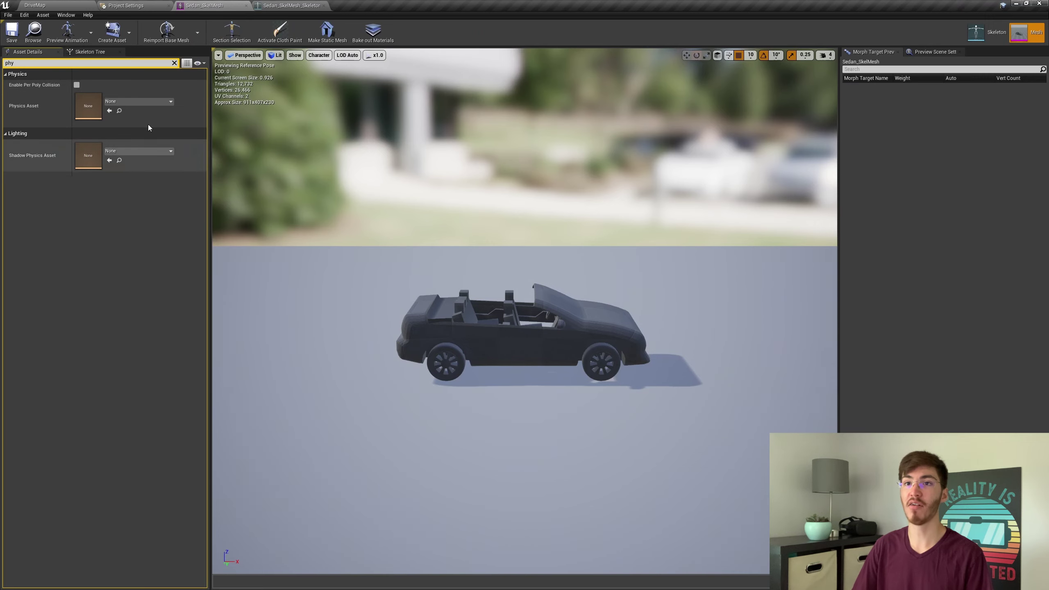
Create a new physics asset for the mesh, named PhysicsAsset and stored in the Sedan folder
left_click(118, 103)
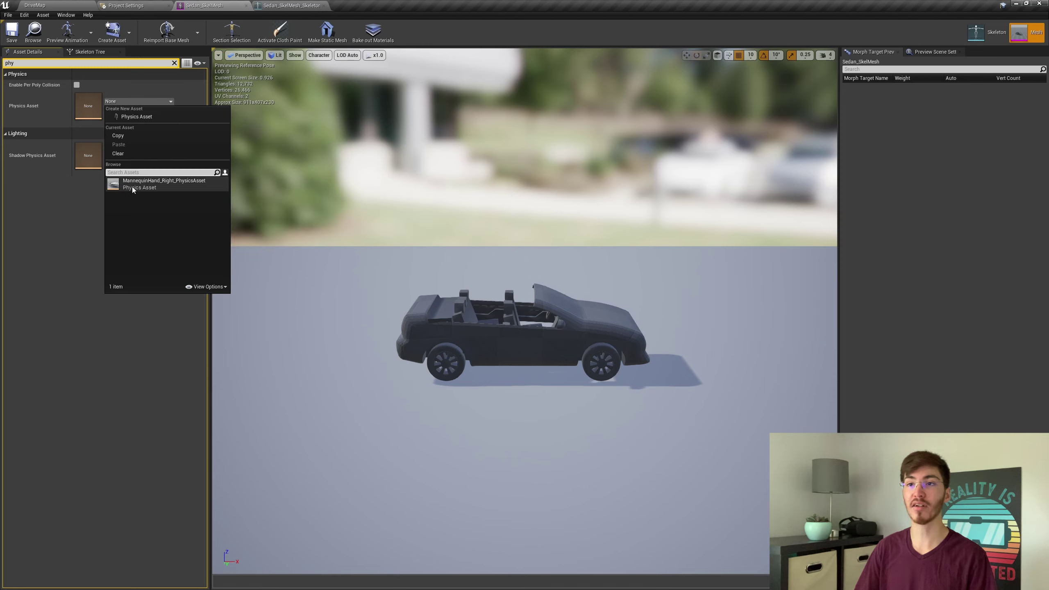
left_click(129, 117)
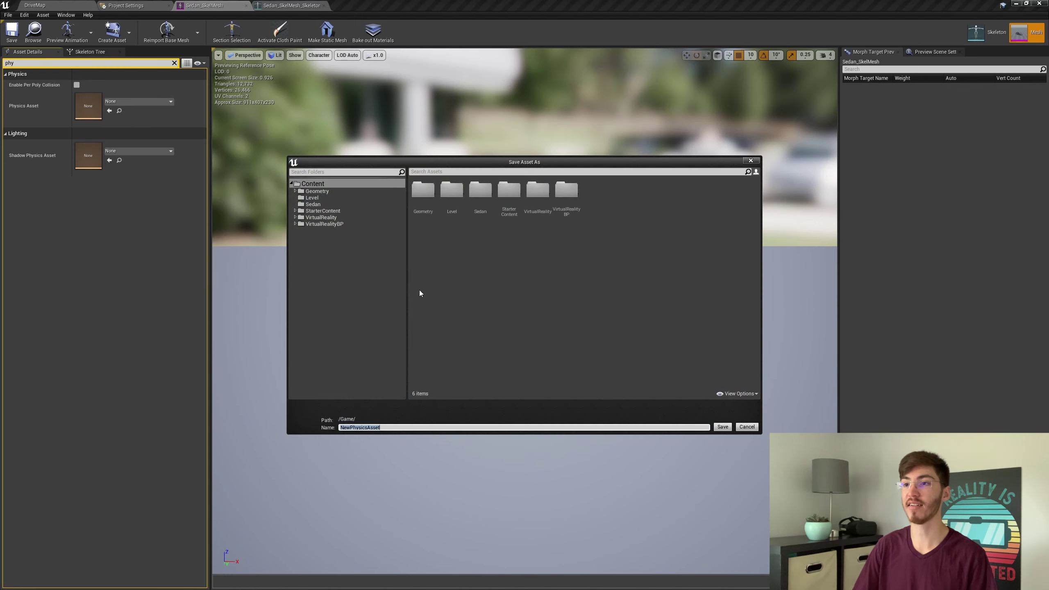
left_click(318, 204)
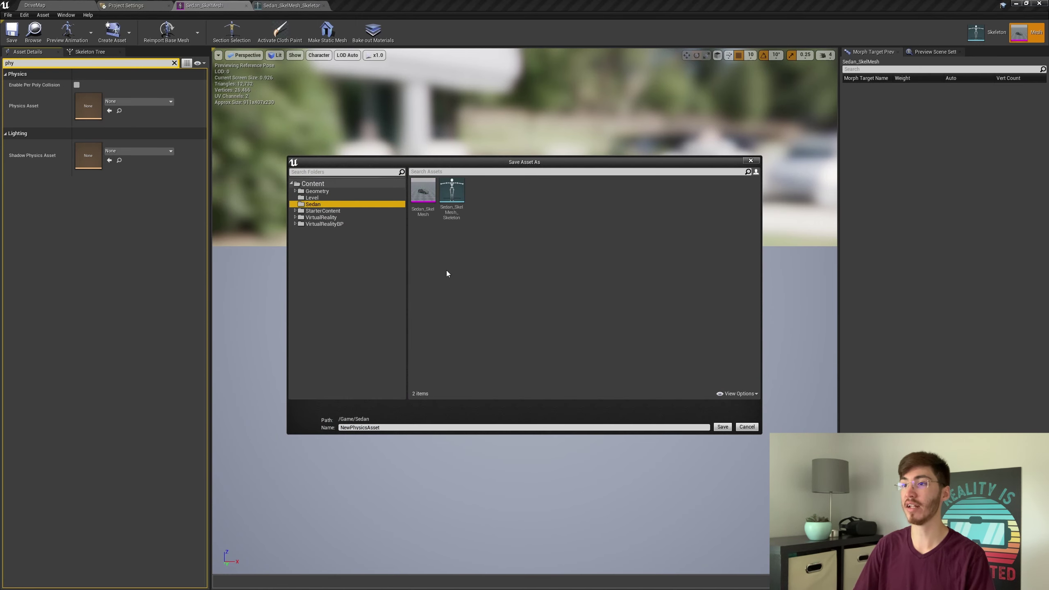
left_click(359, 428)
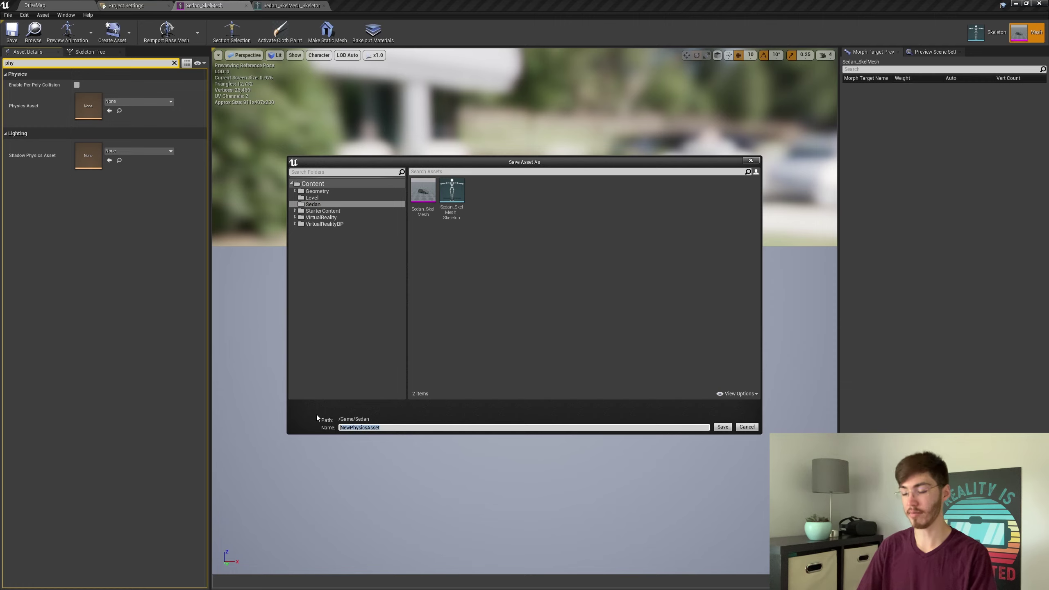
type("PhysicsA")
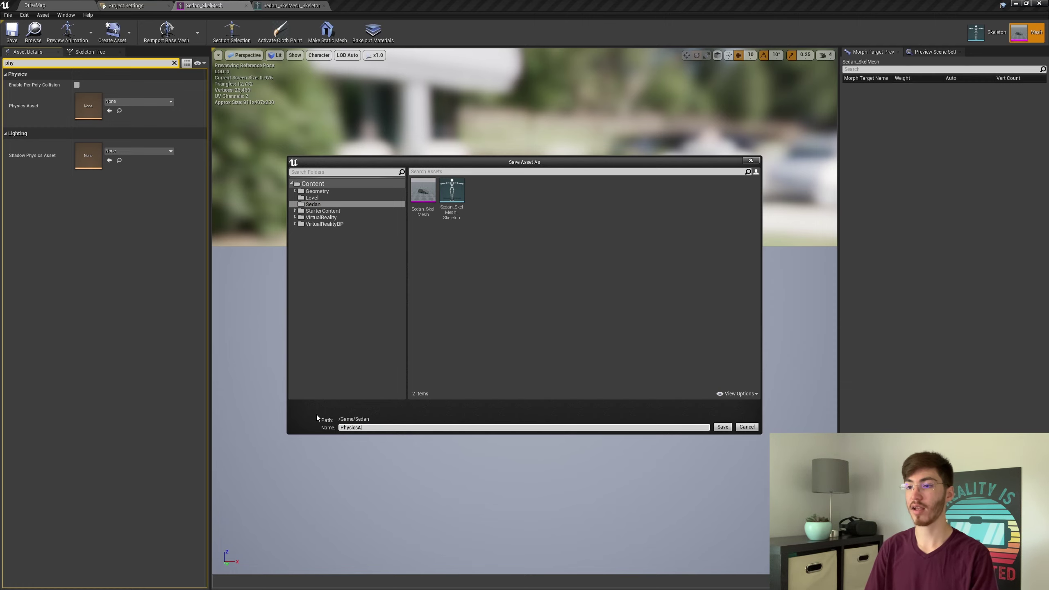
type("sset")
key("Return")
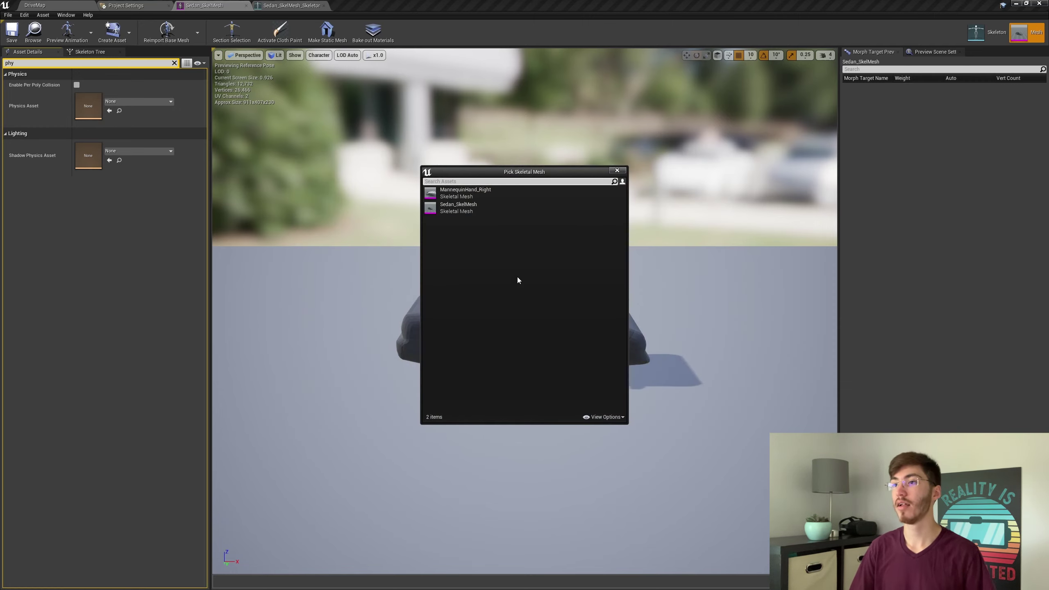
Generate the physics asset from Sedan_SkelMesh with the default body and constraint options and save the mesh
left_click(481, 209)
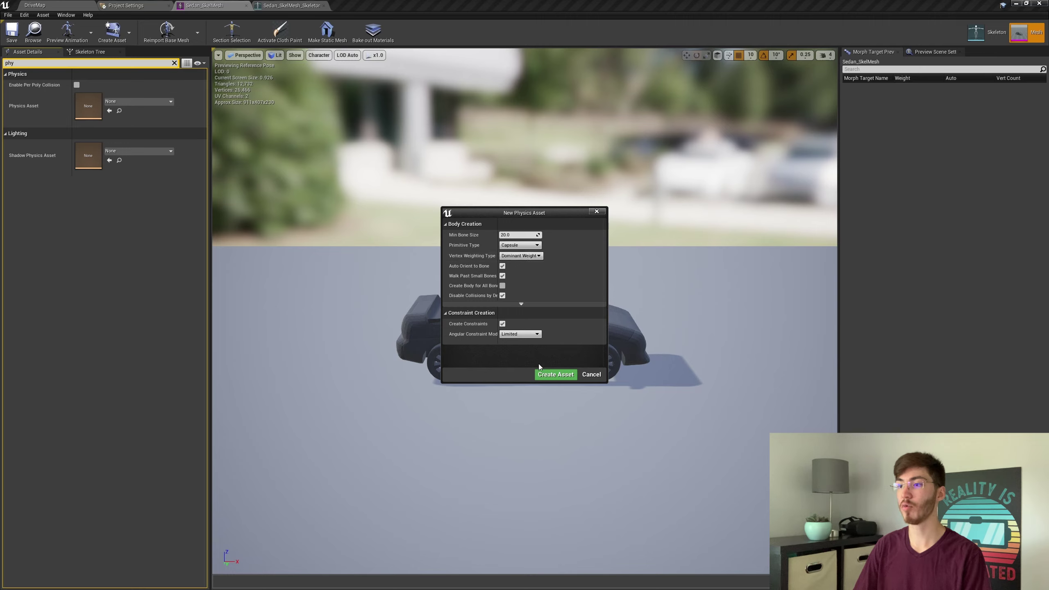
left_click(556, 375)
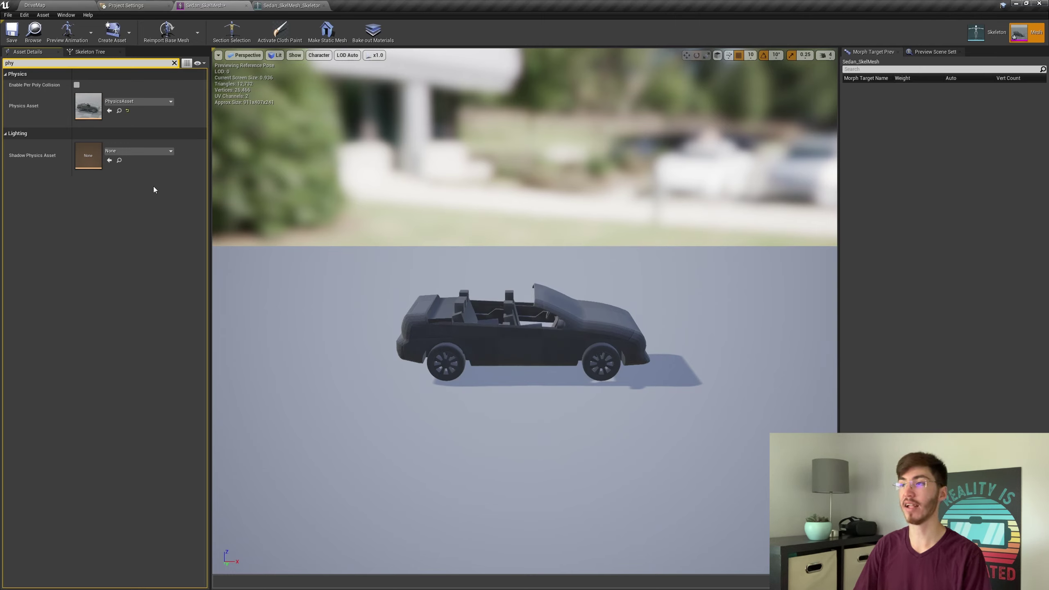
left_click(12, 31)
Close the sedan's mesh and skeleton editors, open PhysicsAsset from the Sedan folder and save it
left_click(64, 4)
left_click(204, 5)
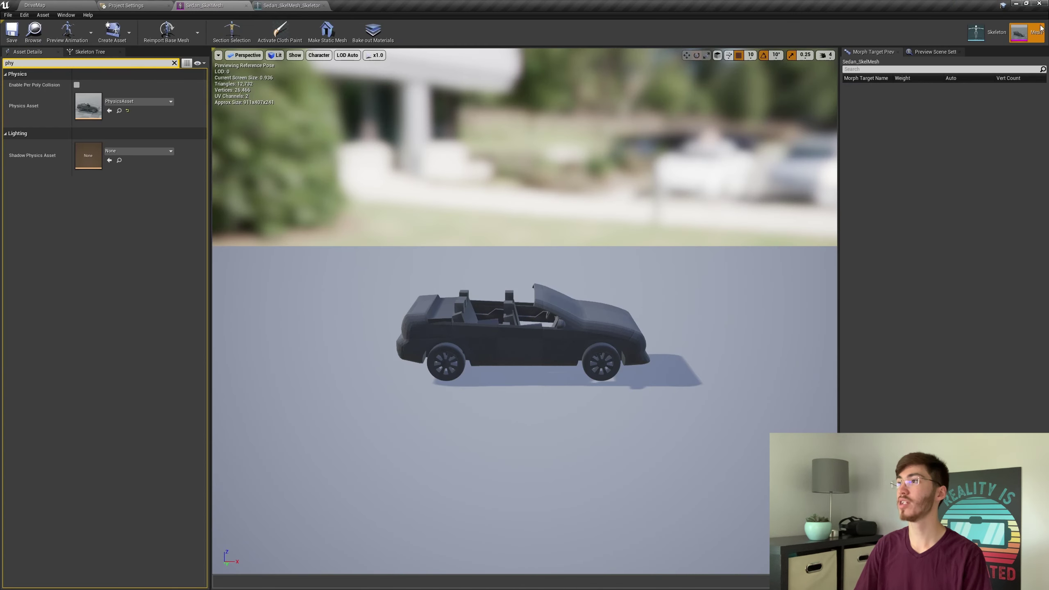
left_click(273, 4)
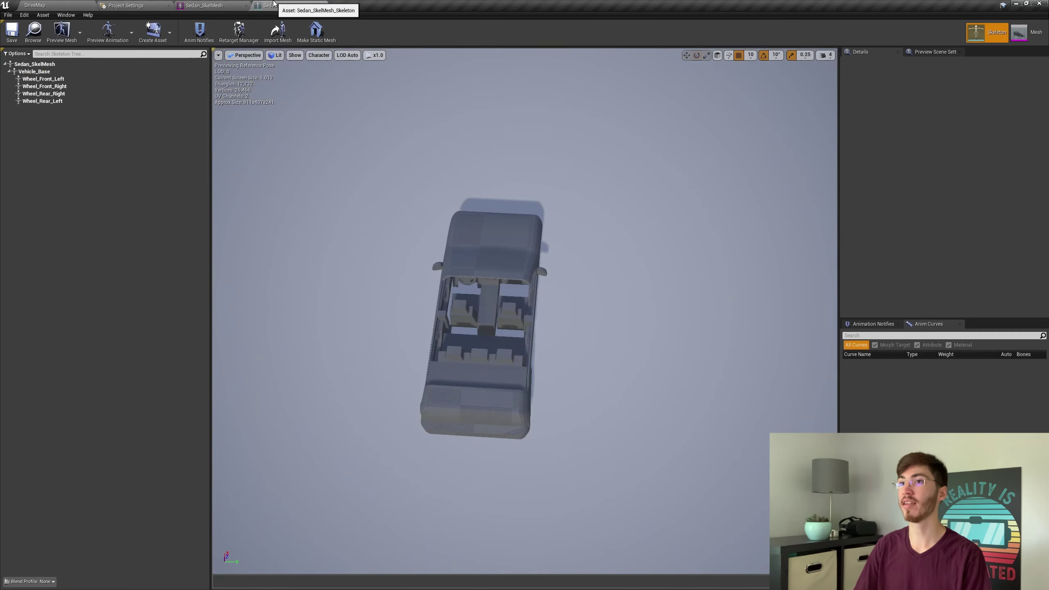
left_click(203, 4)
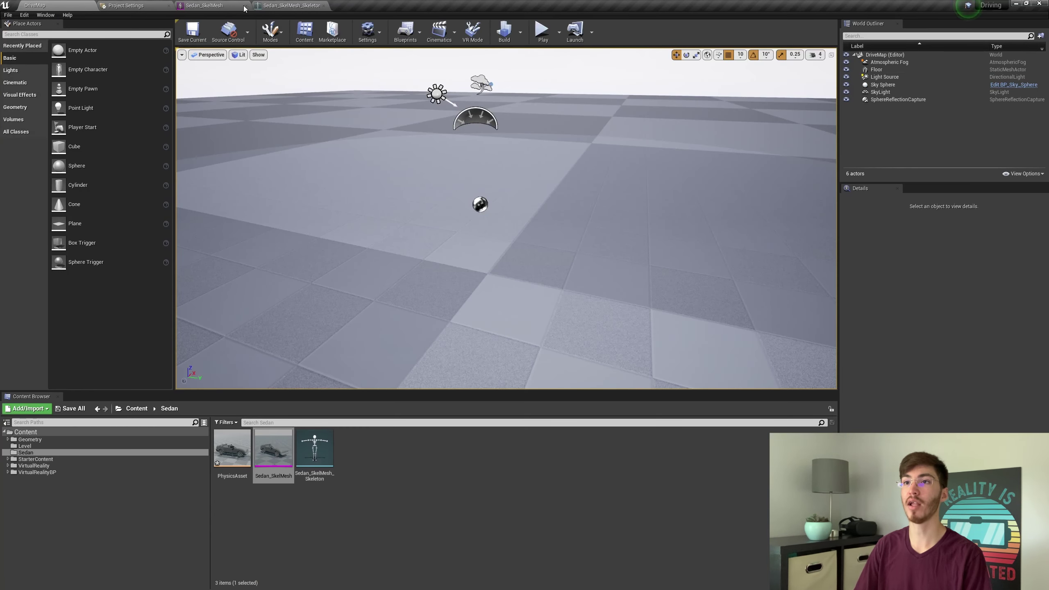
left_click(244, 6)
left_click(245, 6)
double_click(248, 455)
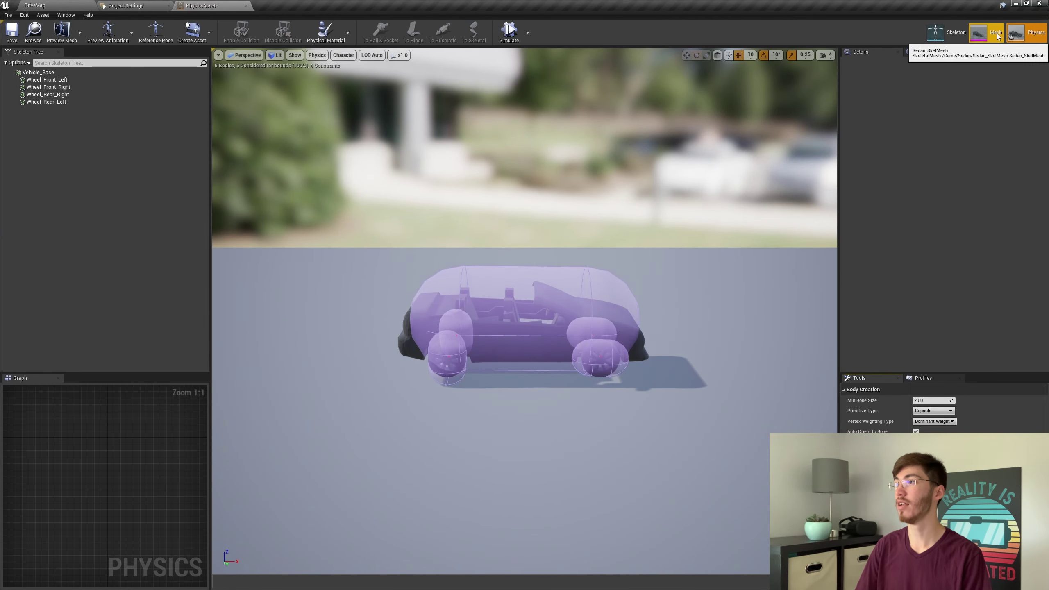
left_click(11, 33)
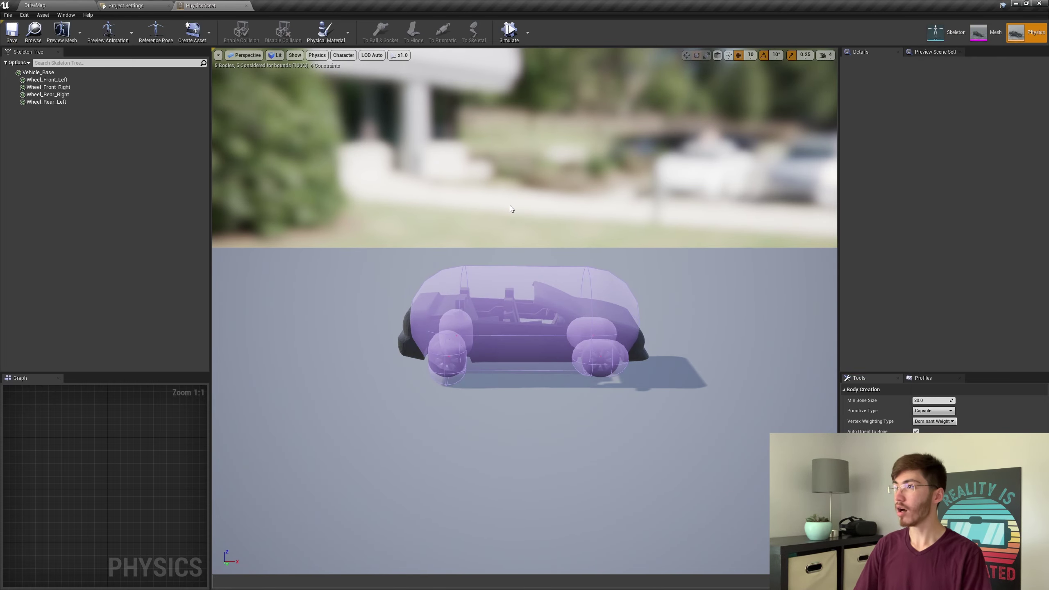
Shrink the Wheel_Rear_Right collision capsule to a sphere that fits the wheel
left_click_drag(510, 205, 532, 209)
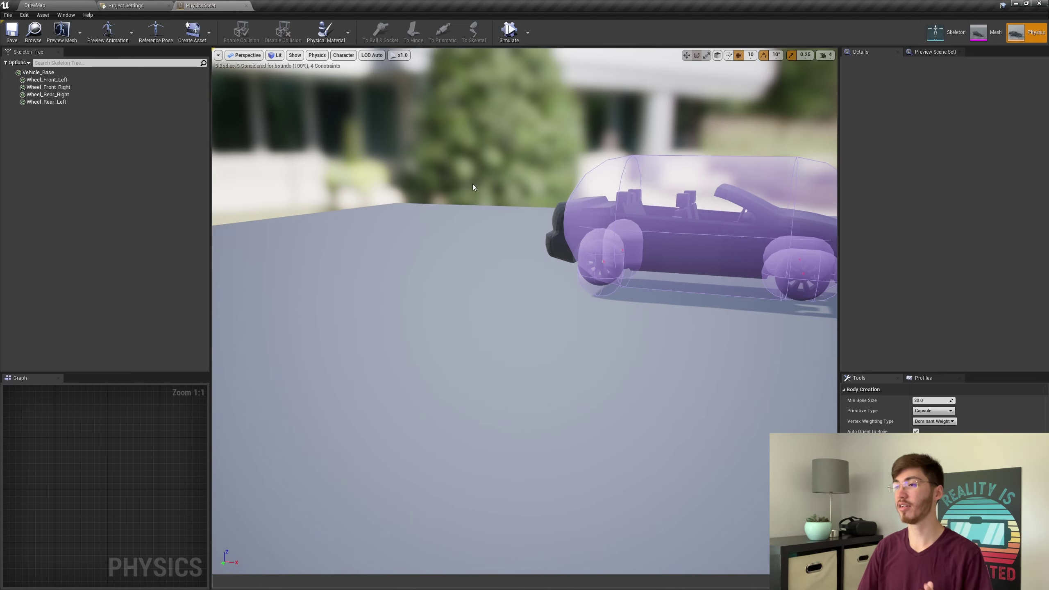
left_click_drag(473, 186, 330, 164)
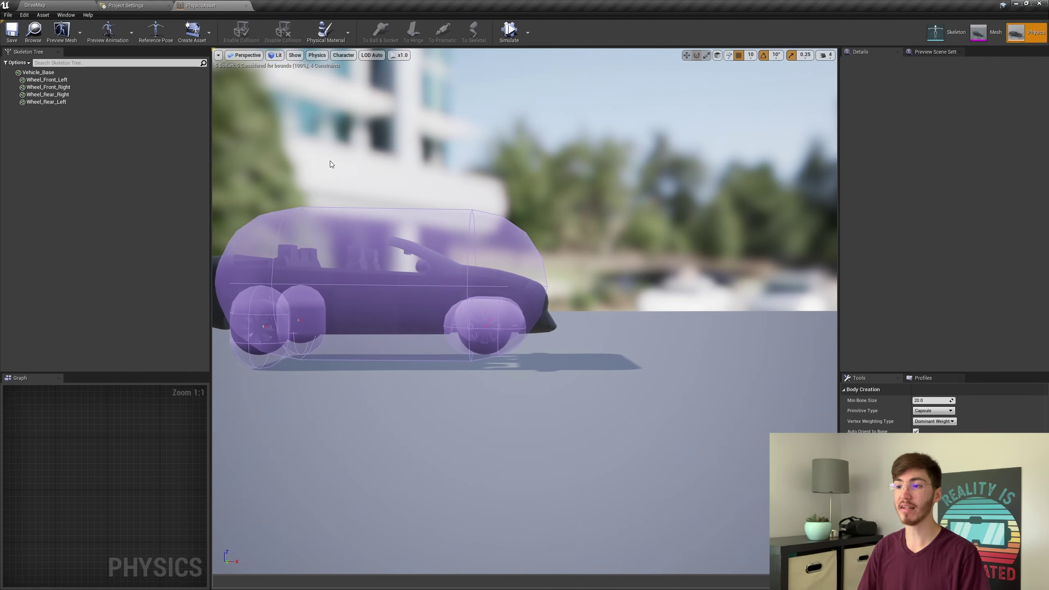
left_click_drag(392, 198, 467, 307)
left_click(467, 307)
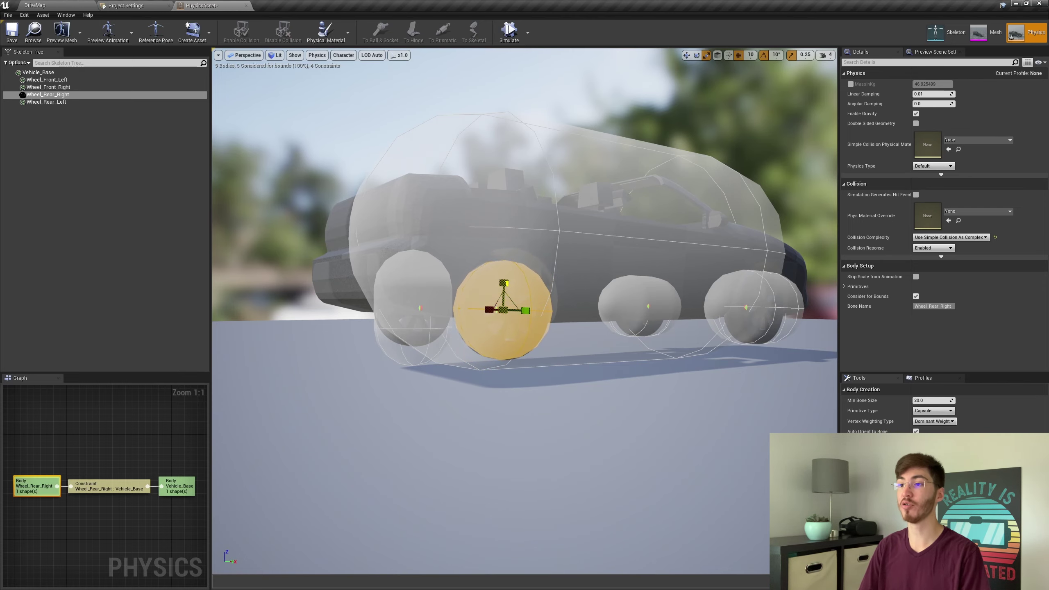
Shrink the Wheel_Front_Right and Wheel_Front_Left collision capsules to spheres that fit the front wheels
right_click_drag(681, 282, 826, 306)
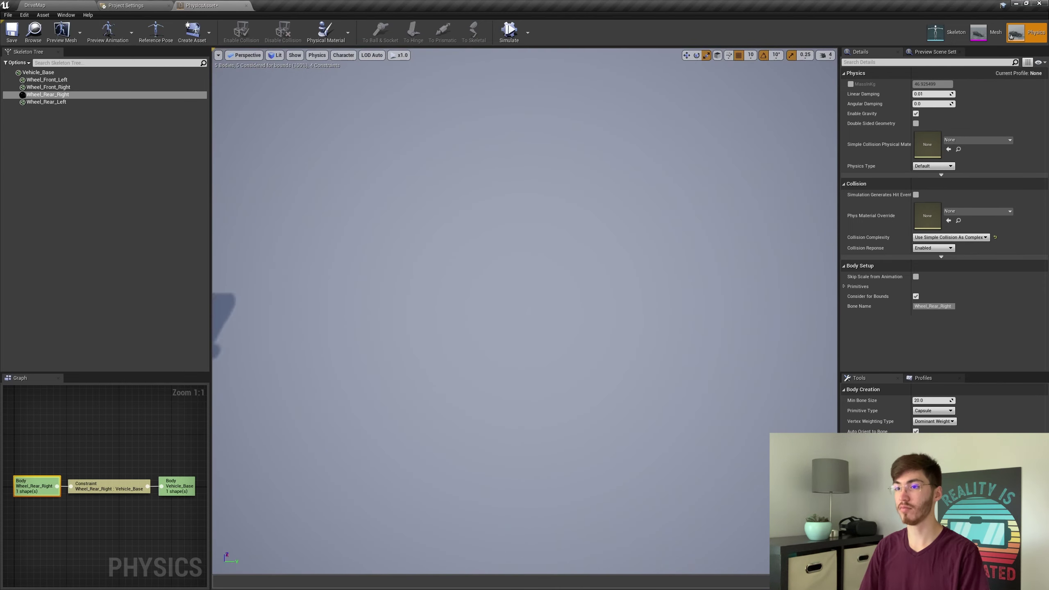
key("f")
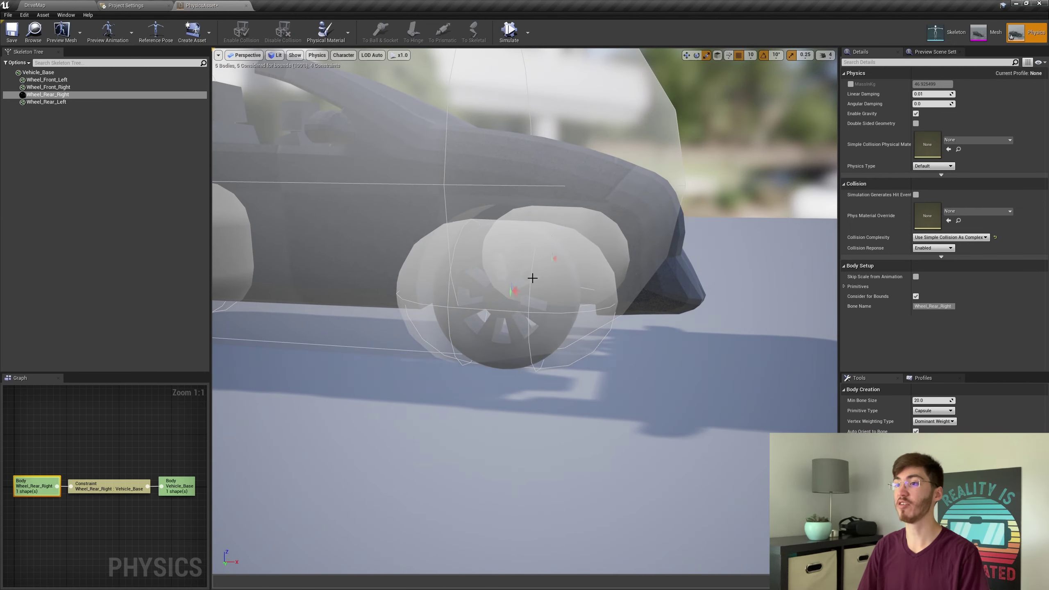
left_click(531, 283)
left_click_drag(481, 294, 620, 300)
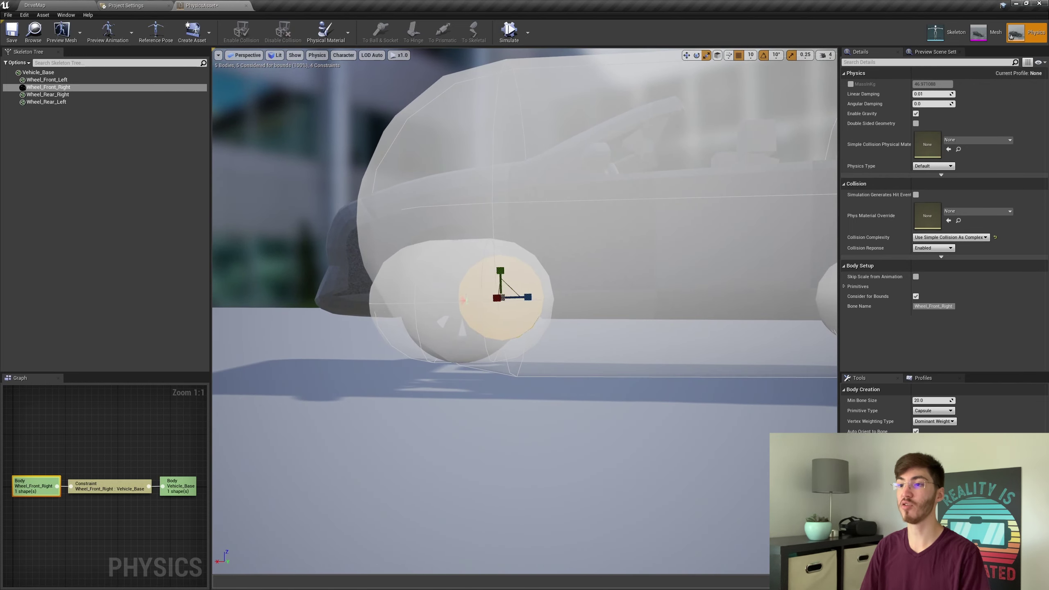
left_click(467, 298)
left_click_drag(489, 301, 475, 300)
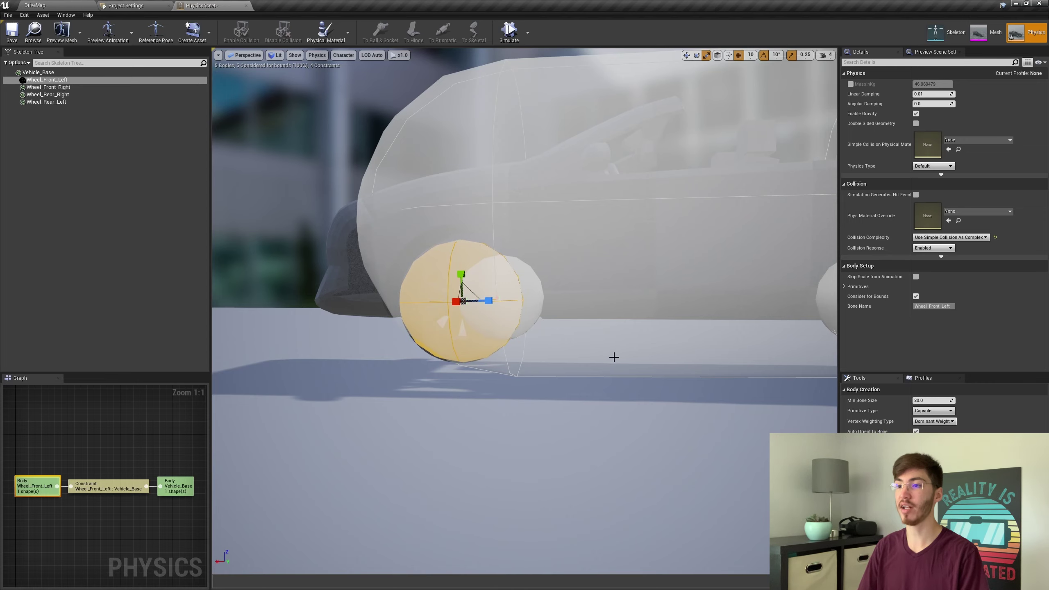
Scale down the length of the Wheel_Rear_Left collision capsule to form a sphere around the wheel
left_click_drag(615, 357, 556, 326, "alt")
left_click(499, 236)
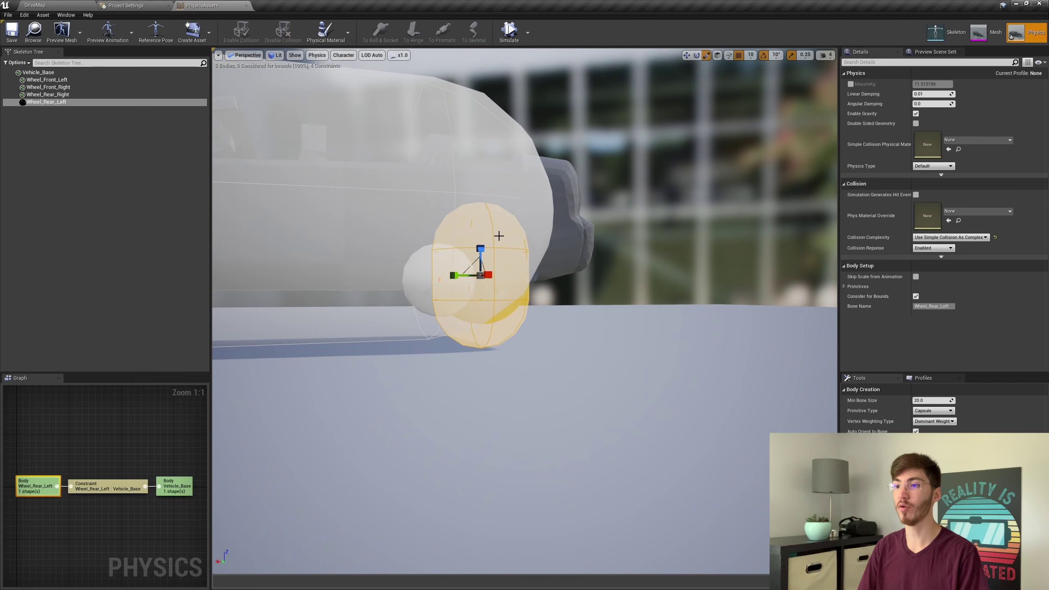
left_click_drag(480, 249, 481, 273)
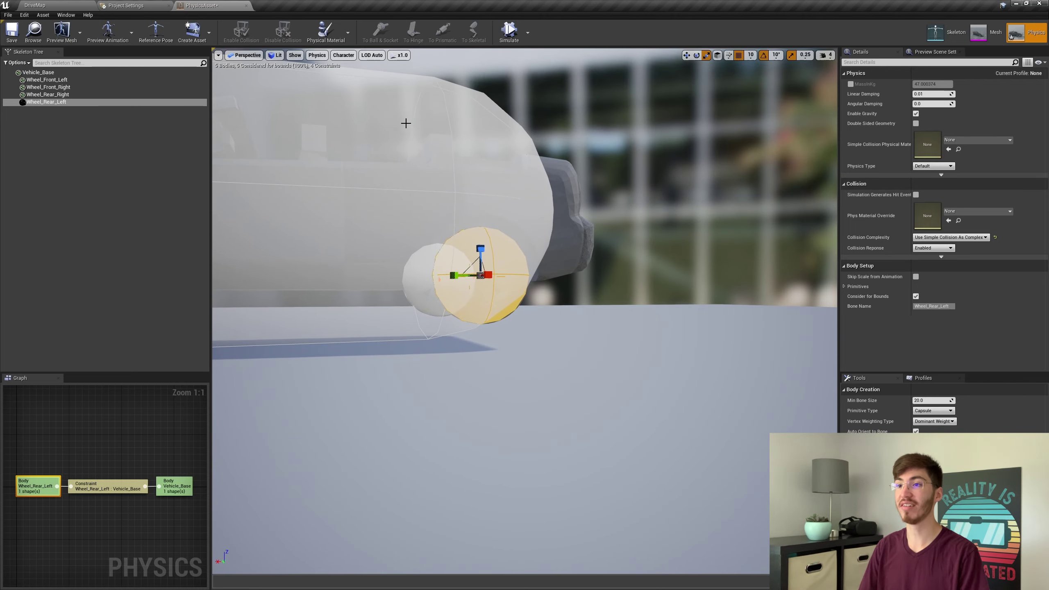
Scale down the Vehicle_Base collision capsule so it fits the car body and sits above the underside of the wheels
left_click_drag(405, 122, 389, 137, "alt")
left_click(388, 154)
right_click_drag(389, 137, 380, 91)
middle_click_drag(711, 153, 566, 153)
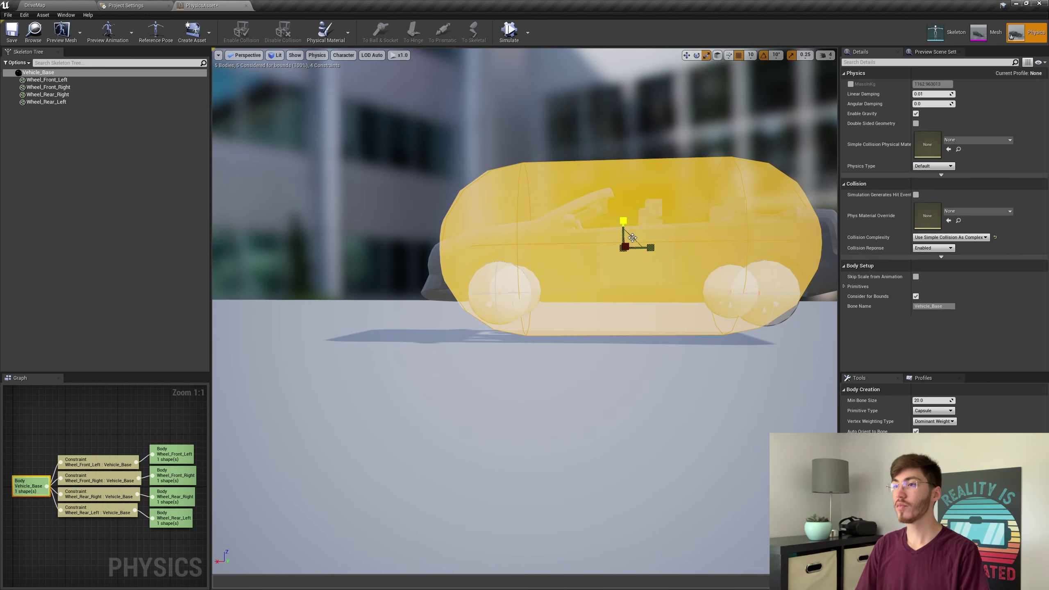
right_click_drag(587, 328, 669, 316)
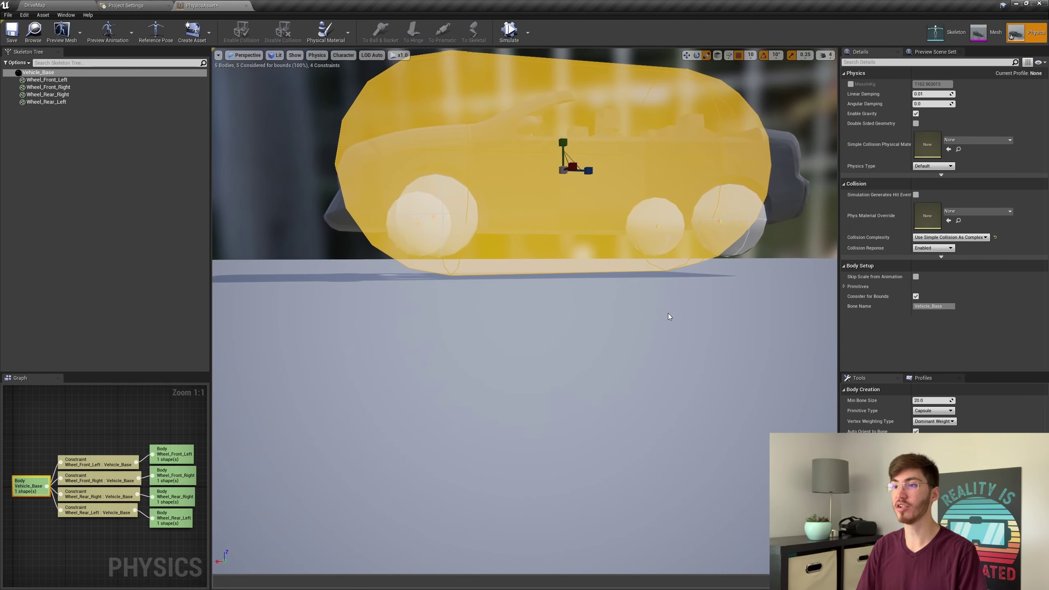
right_click_drag(518, 214, 529, 242)
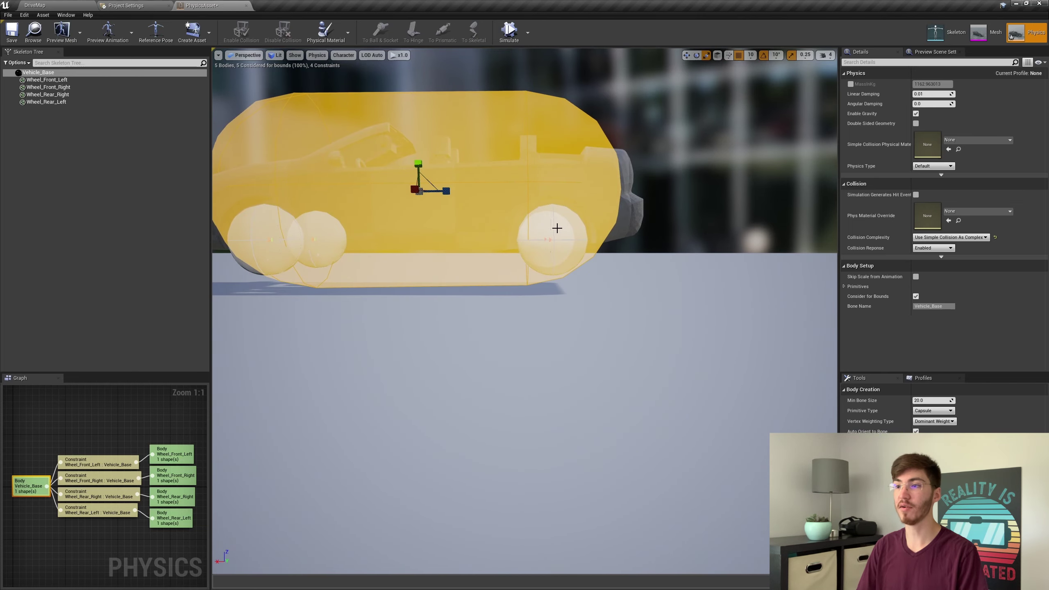
right_click_drag(587, 215, 616, 200)
scroll(616, 200, "down", 6)
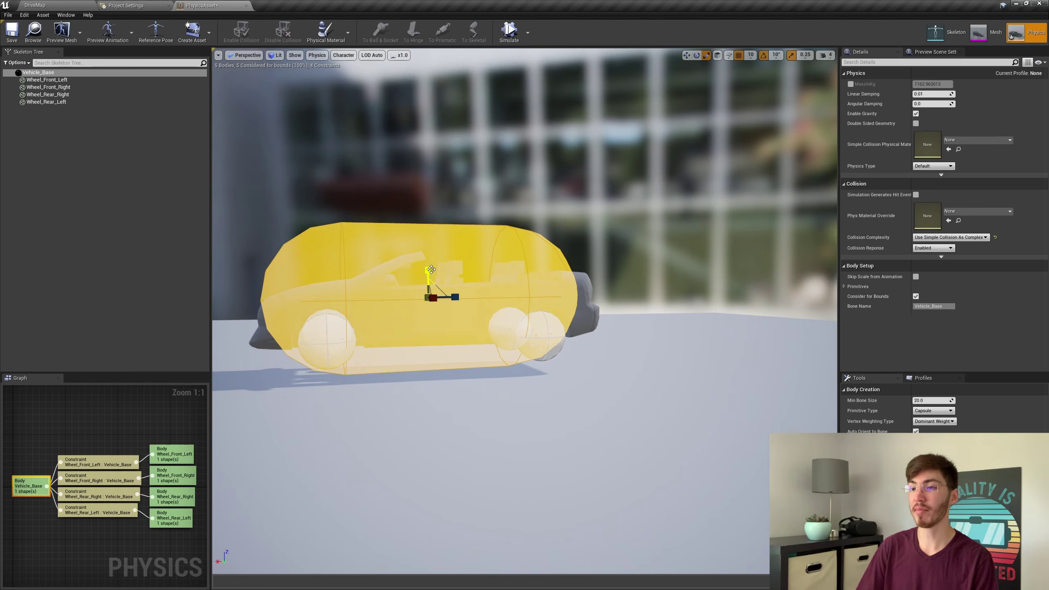
left_click_drag(428, 271, 429, 271)
right_click_drag(537, 186, 537, 186)
right_click_drag(450, 151, 450, 151)
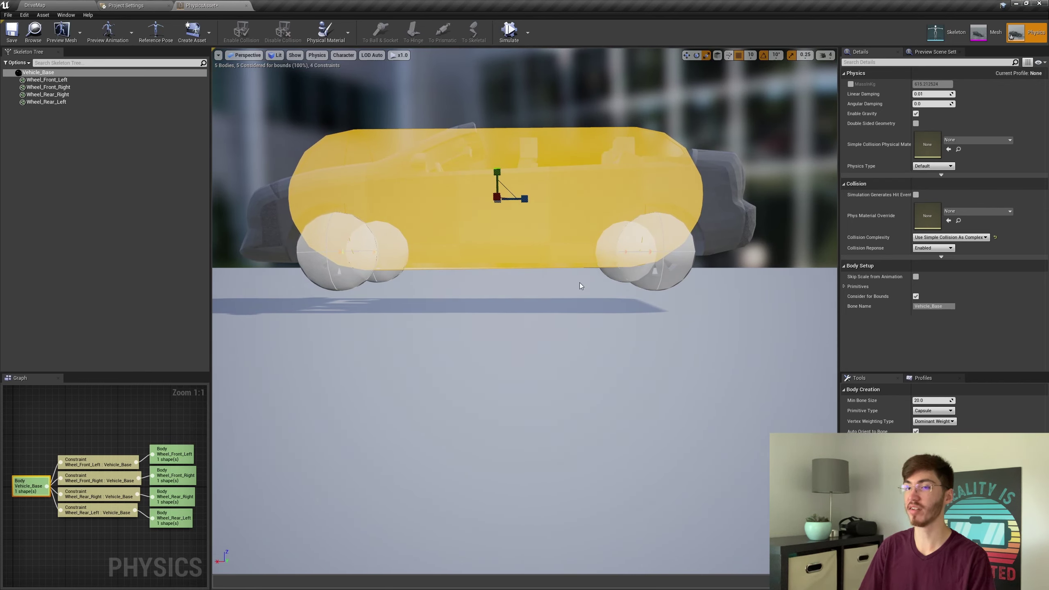
Save the physics asset, deselect the vehicle body and review the fit of all collision bodies around the sedan
left_click(12, 30)
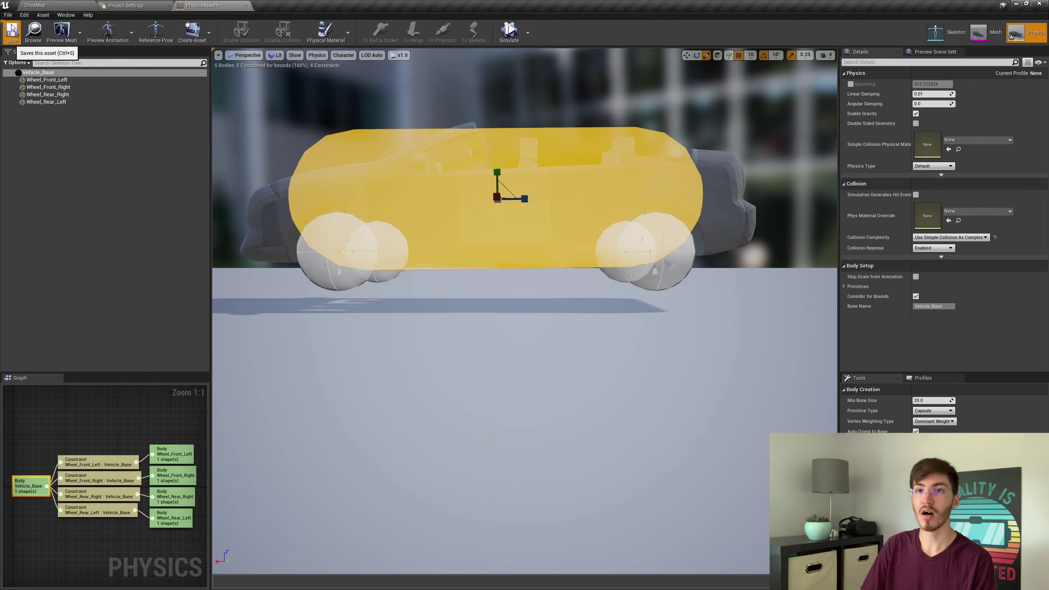
right_click_drag(629, 389, 628, 389)
right_click_drag(627, 314, 626, 313)
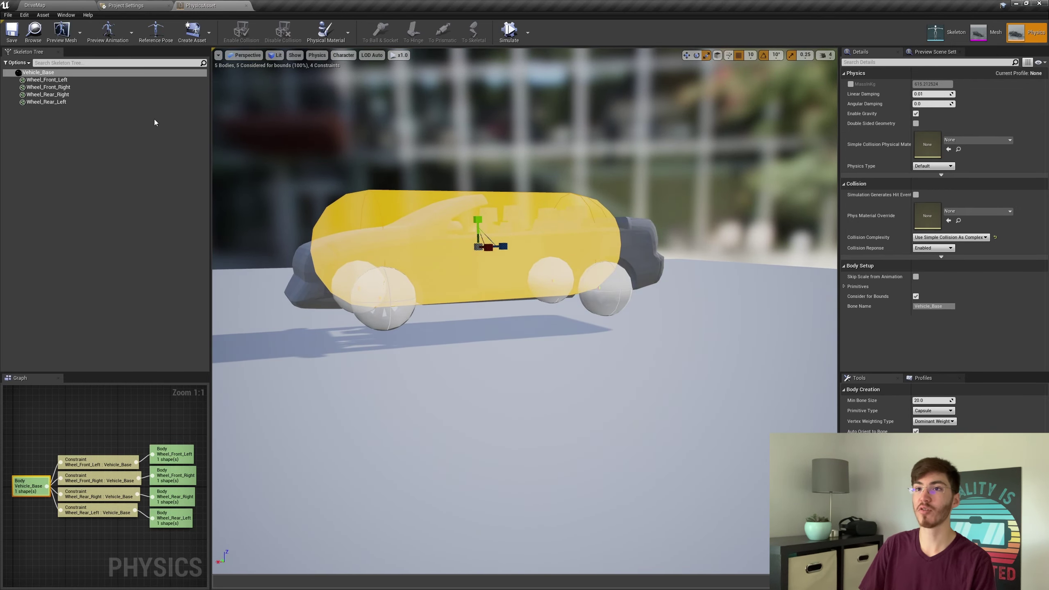
right_click_drag(518, 171, 570, 176)
left_click(518, 172)
right_click_drag(318, 461, 319, 461)
right_click_drag(452, 333, 452, 334)
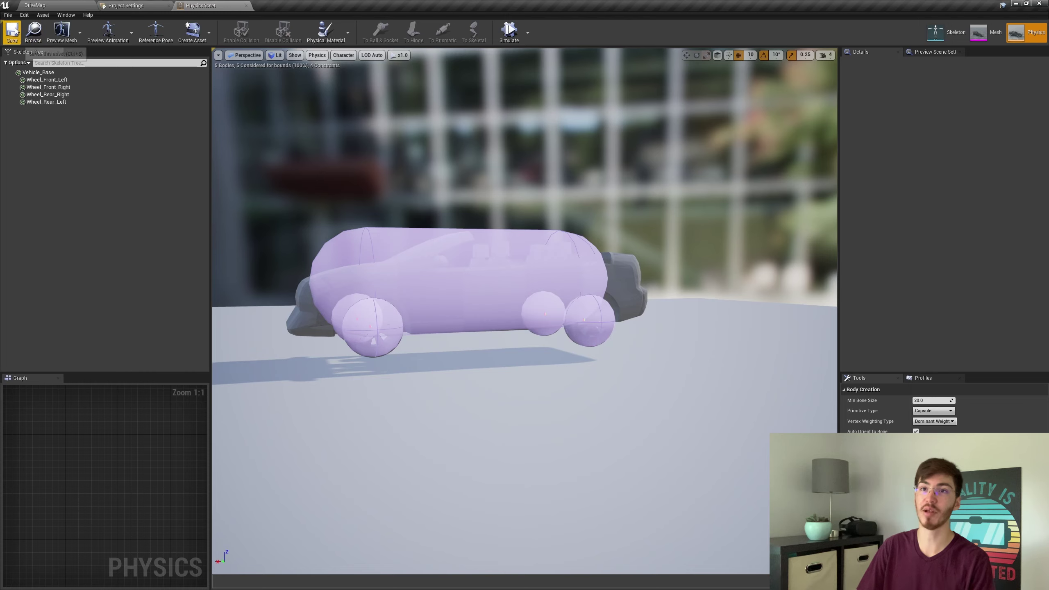
Create a folder named Actor in the project's Content folder and open it
left_click(41, 5)
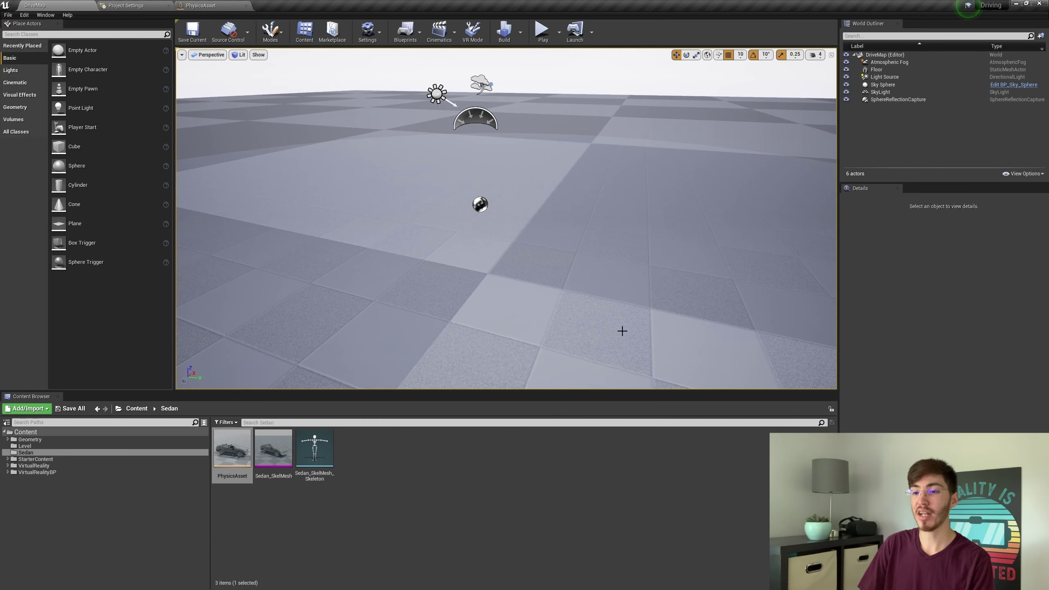
left_click(49, 433)
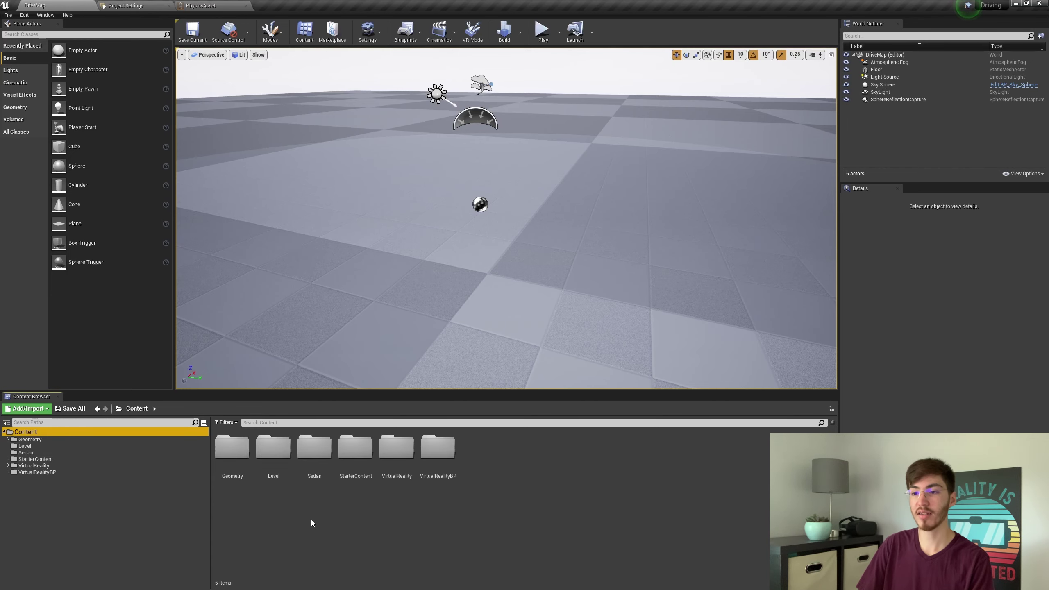
right_click(238, 520)
left_click(273, 280)
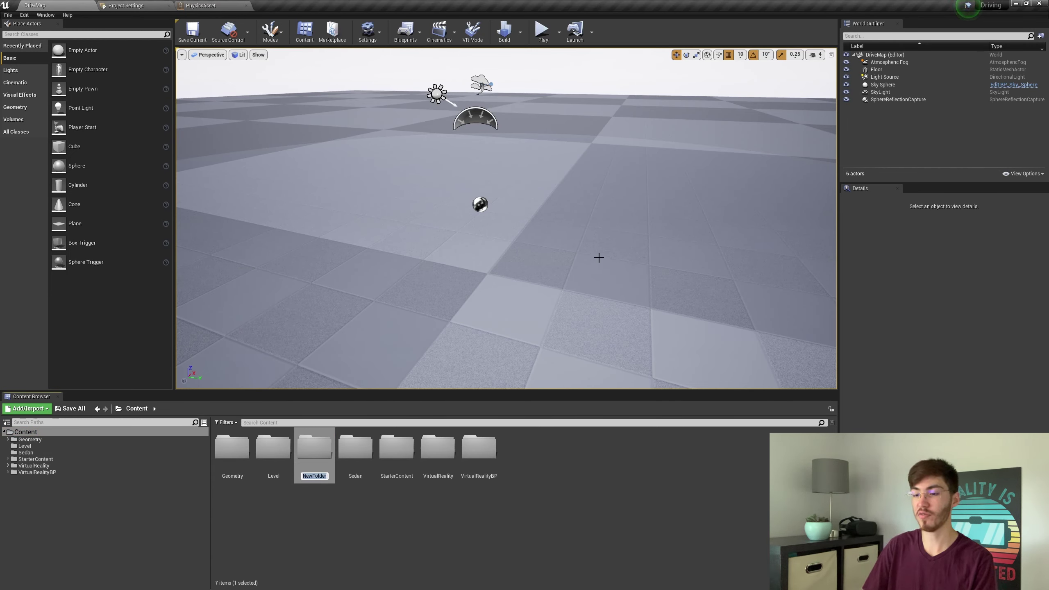
key("Return")
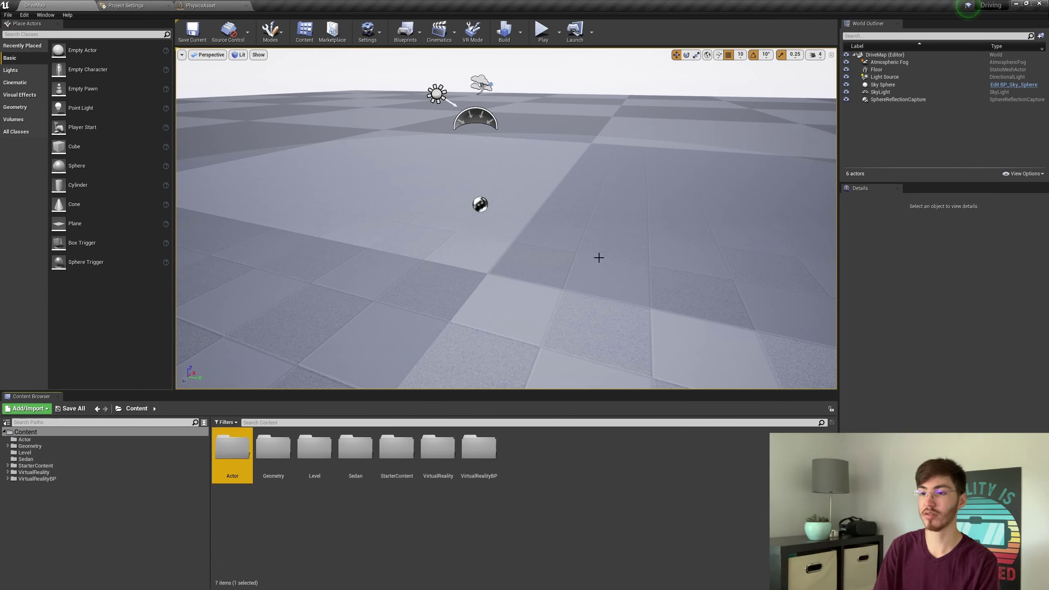
double_click(227, 438)
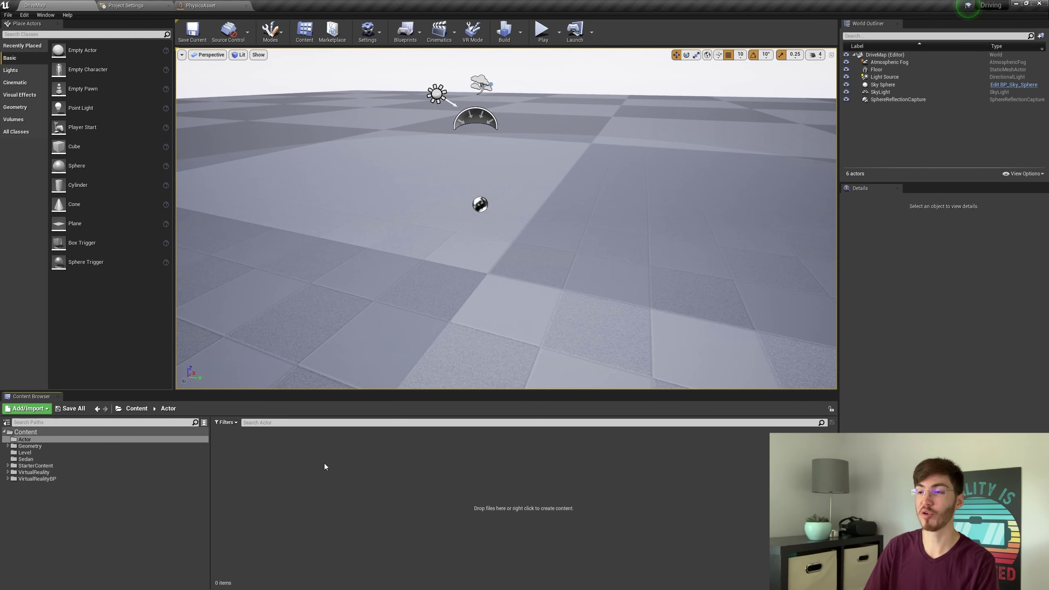
right_click_drag(532, 266, 568, 269)
key("s")
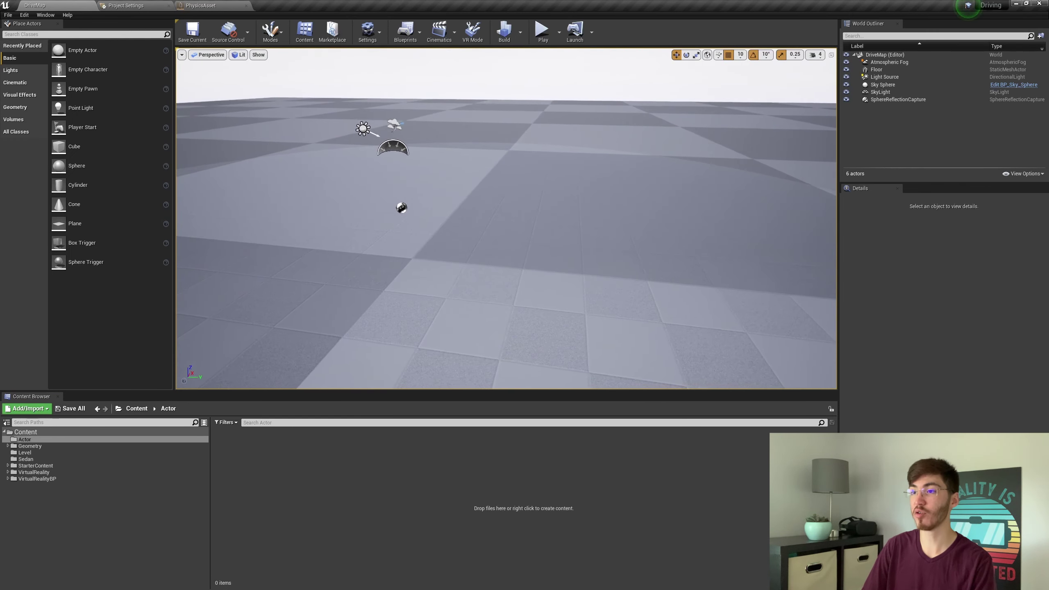
right_click_drag(413, 289, 492, 300)
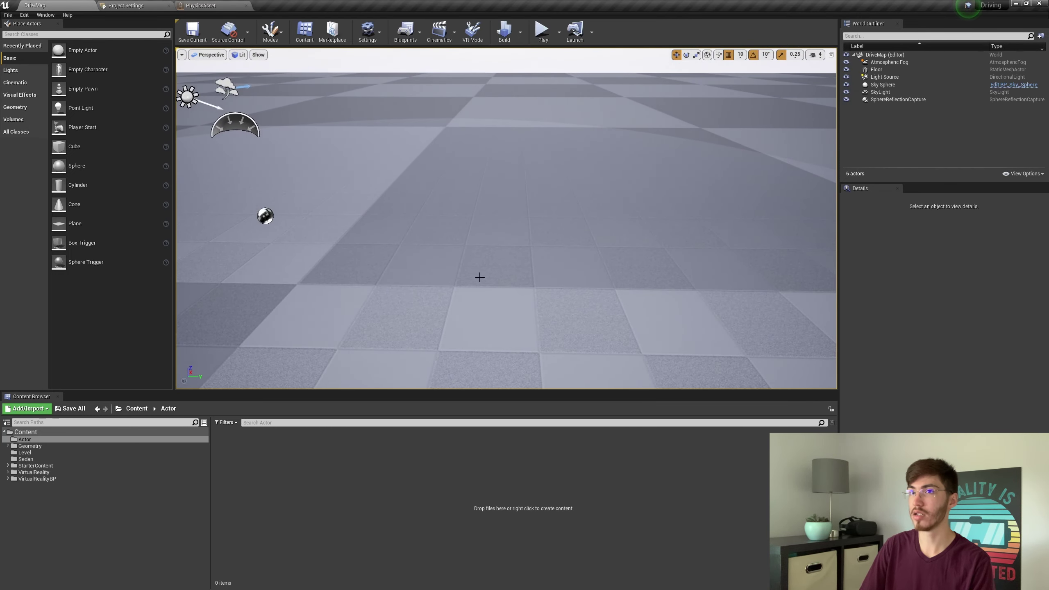
Examine the key bindings of the MotionControllerThumbLeft_Y and MotionControllerThumbLeft_X axis mappings in the project's input settings
left_click(143, 4)
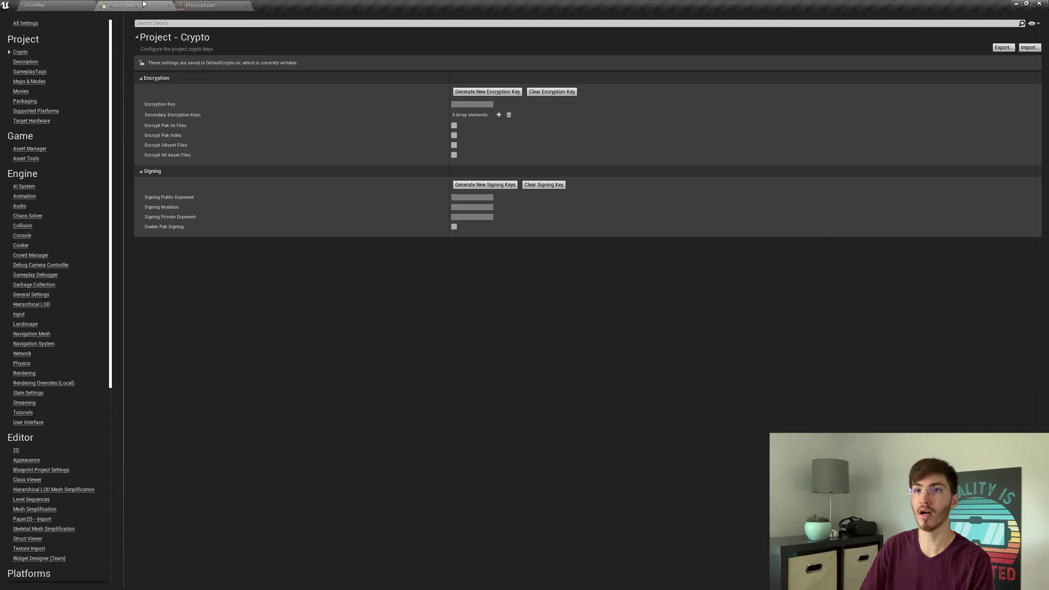
left_click(21, 315)
left_click(141, 113)
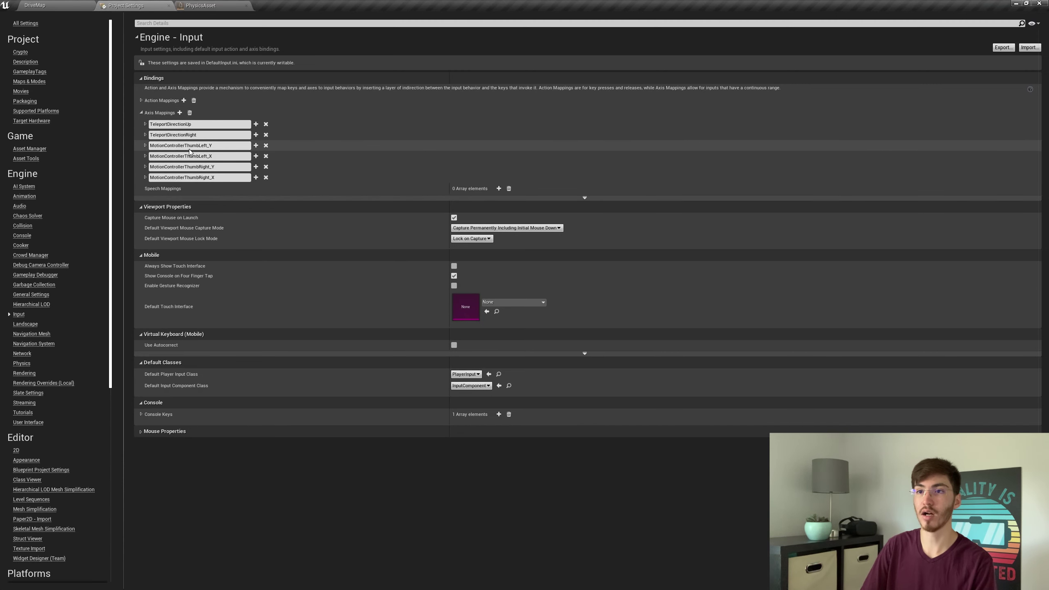
left_click(145, 146)
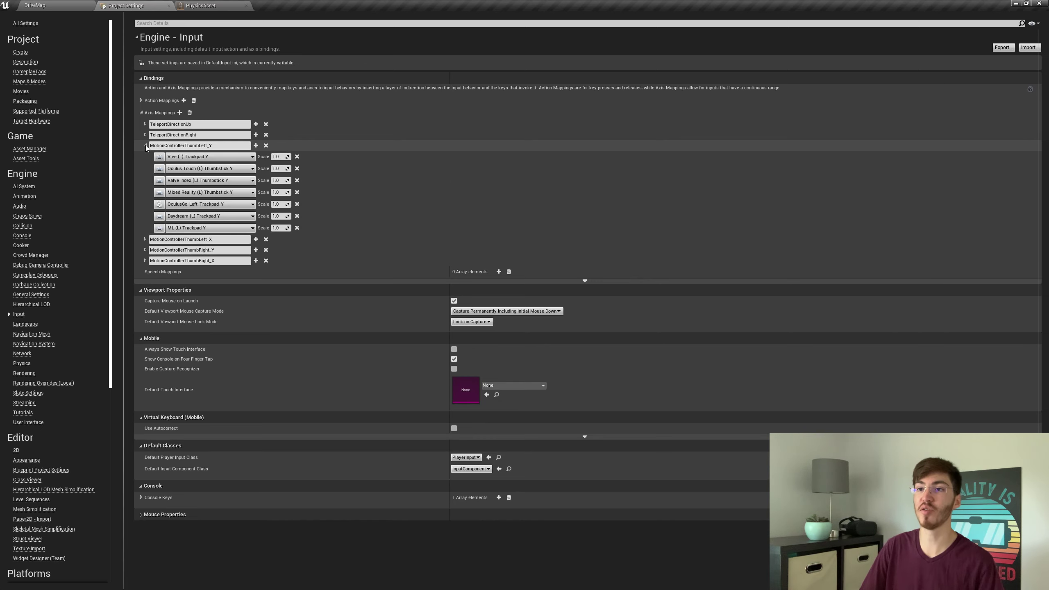
left_click(145, 146)
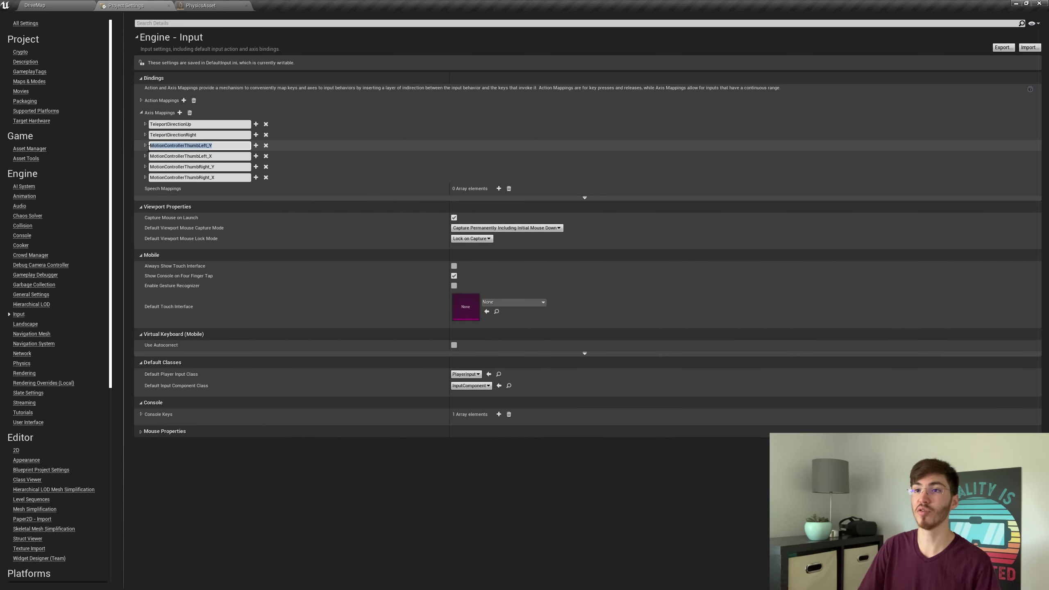
left_click(324, 44)
left_click(142, 37)
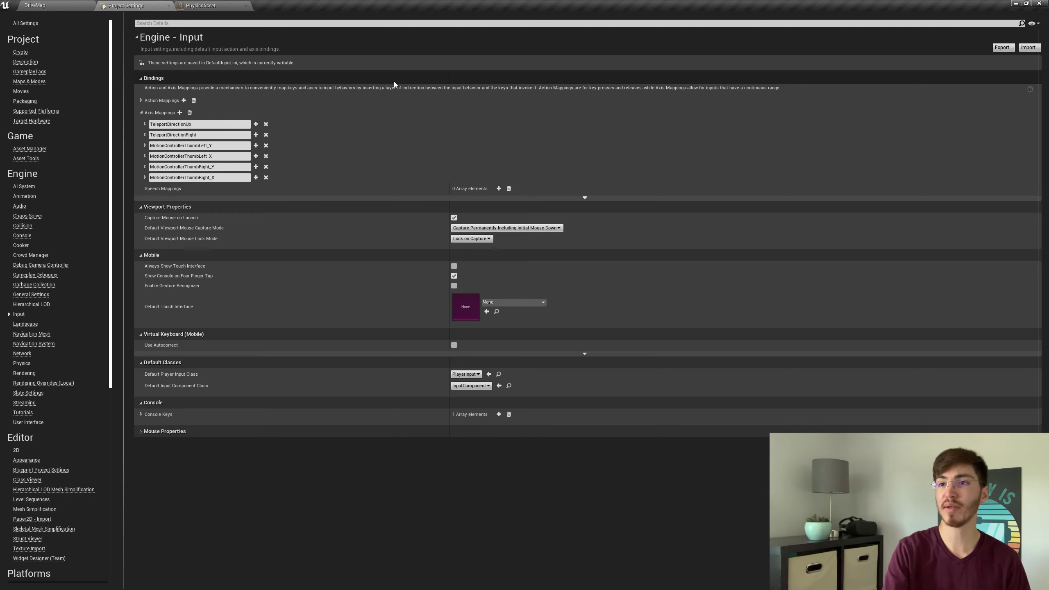
left_click(145, 146)
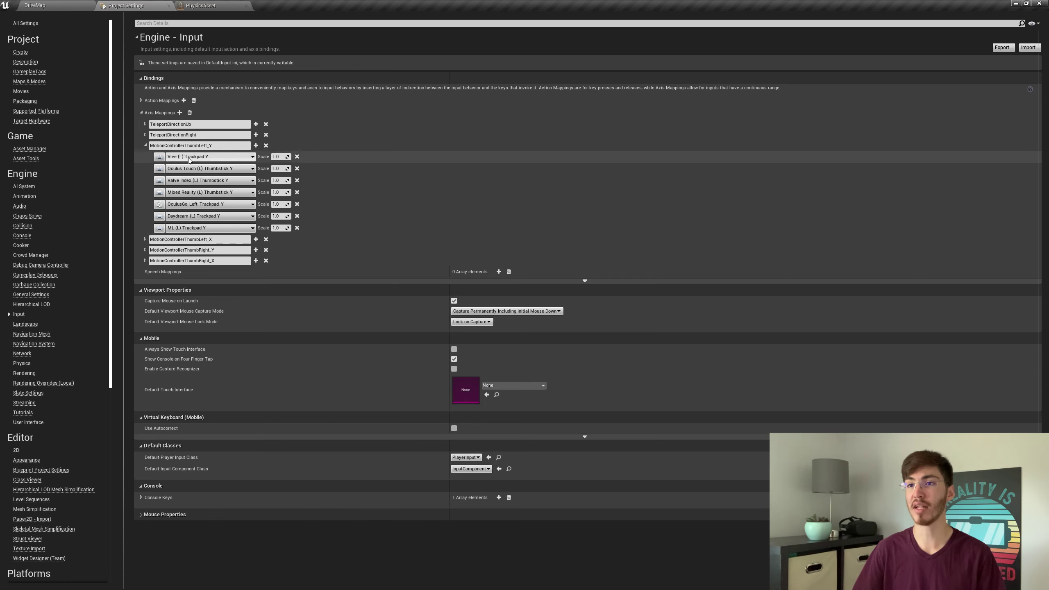
left_click(145, 241)
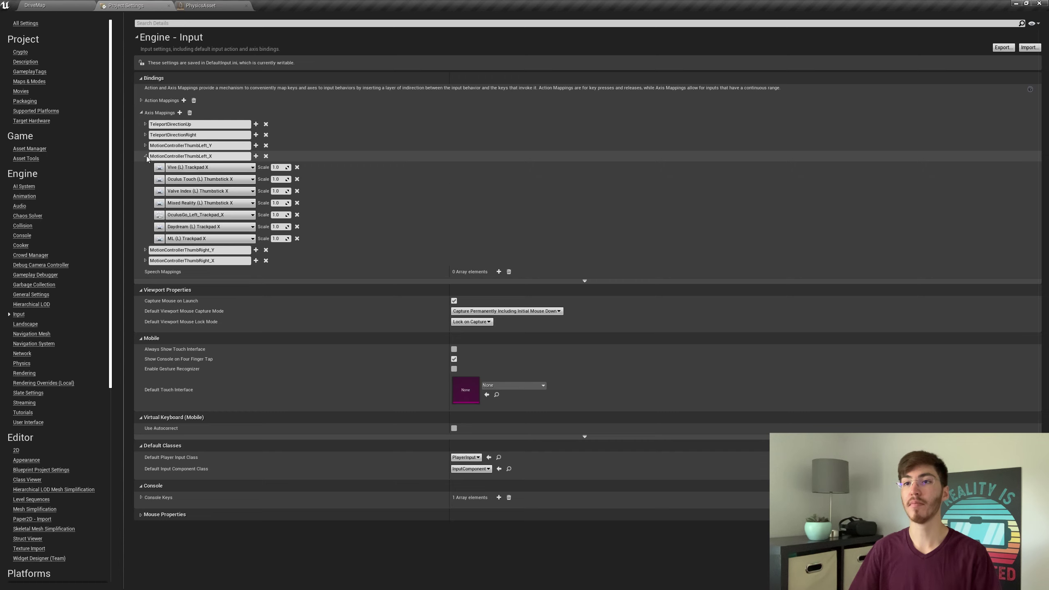
left_click(145, 156)
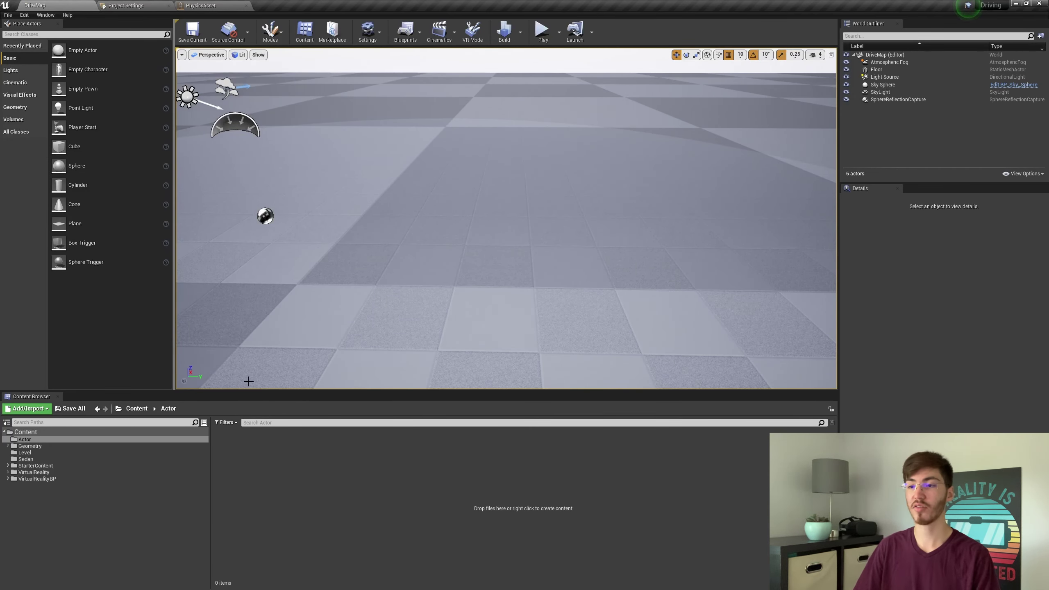
Create a Blueprint Class in the Actor folder with VRCharacter as its parent class and name it Player
right_click(321, 487)
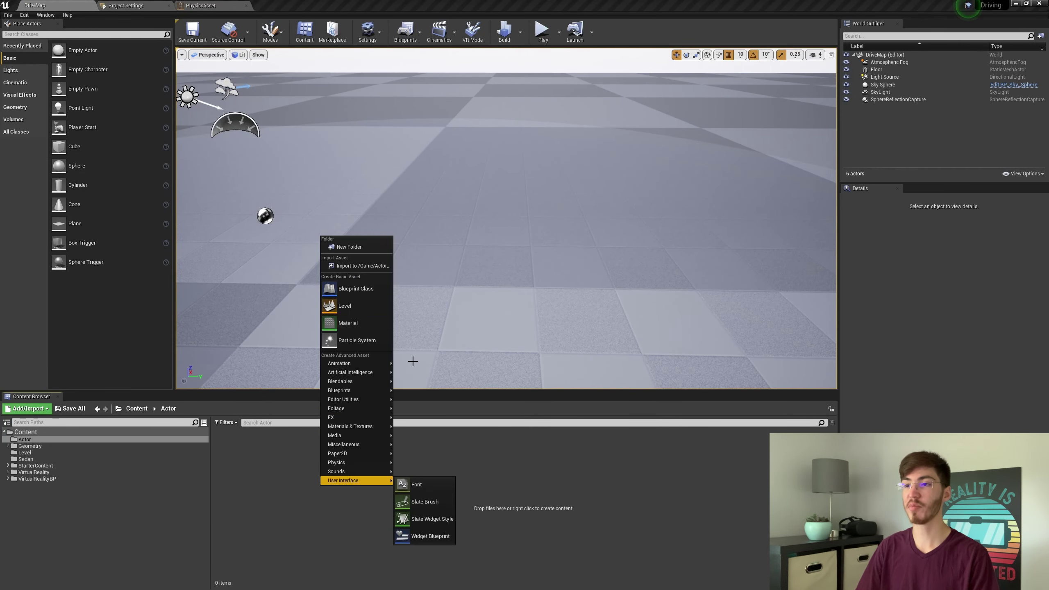
left_click(354, 289)
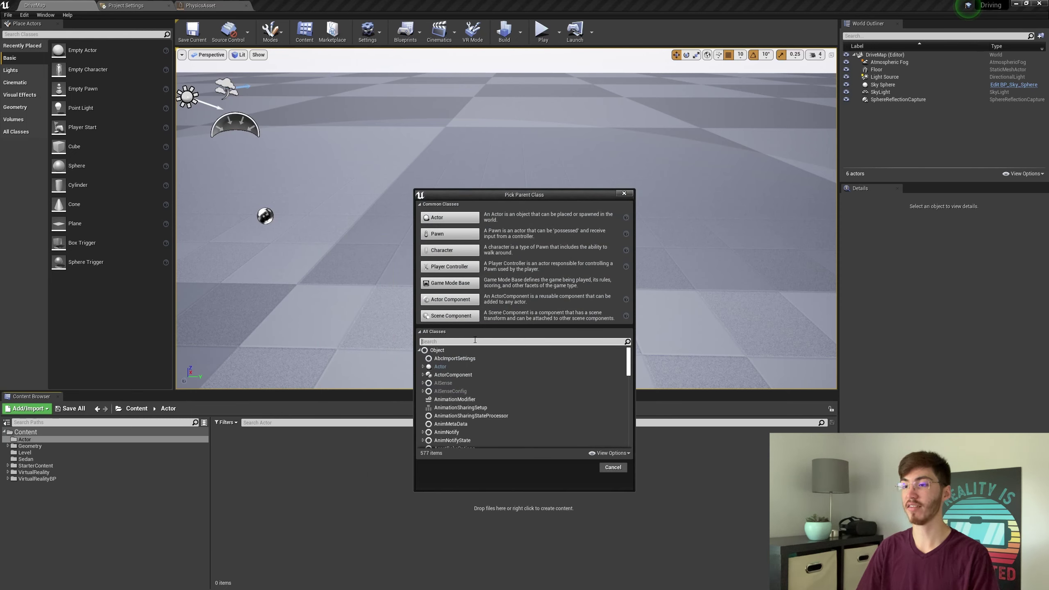
type("vrcha")
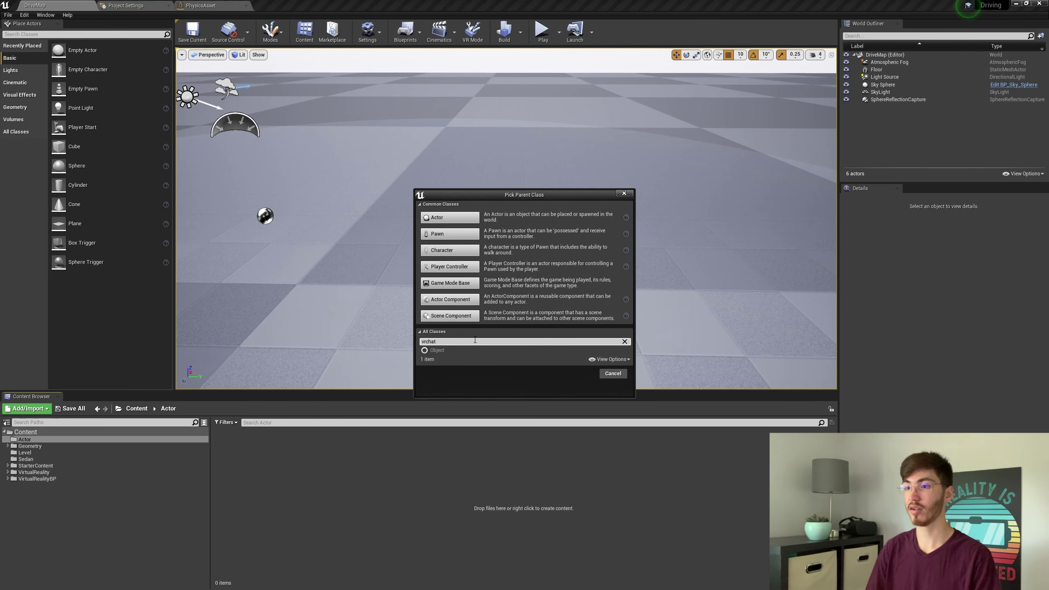
left_click(498, 391)
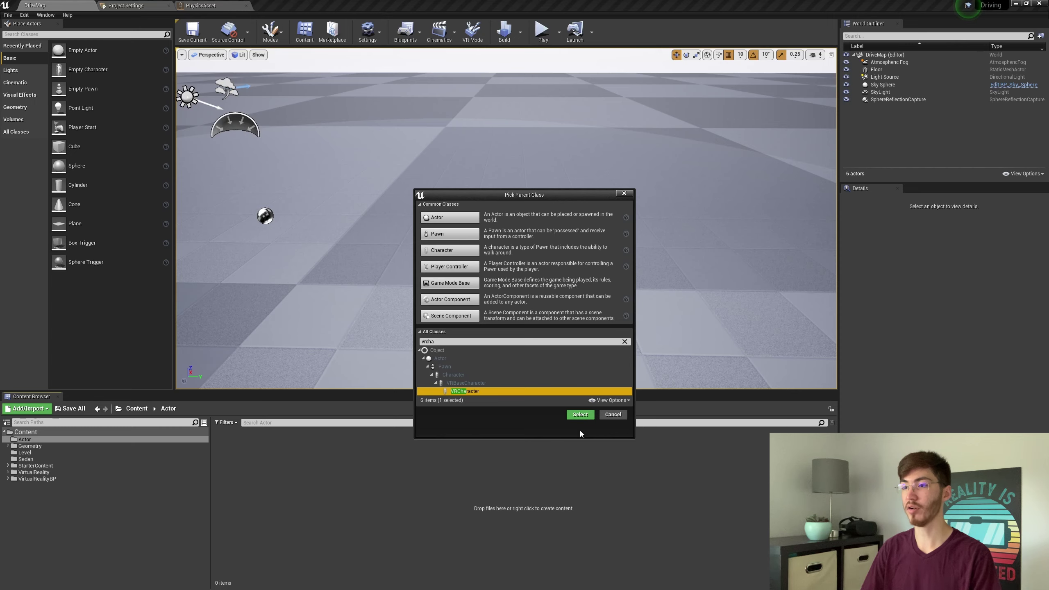
left_click(580, 415)
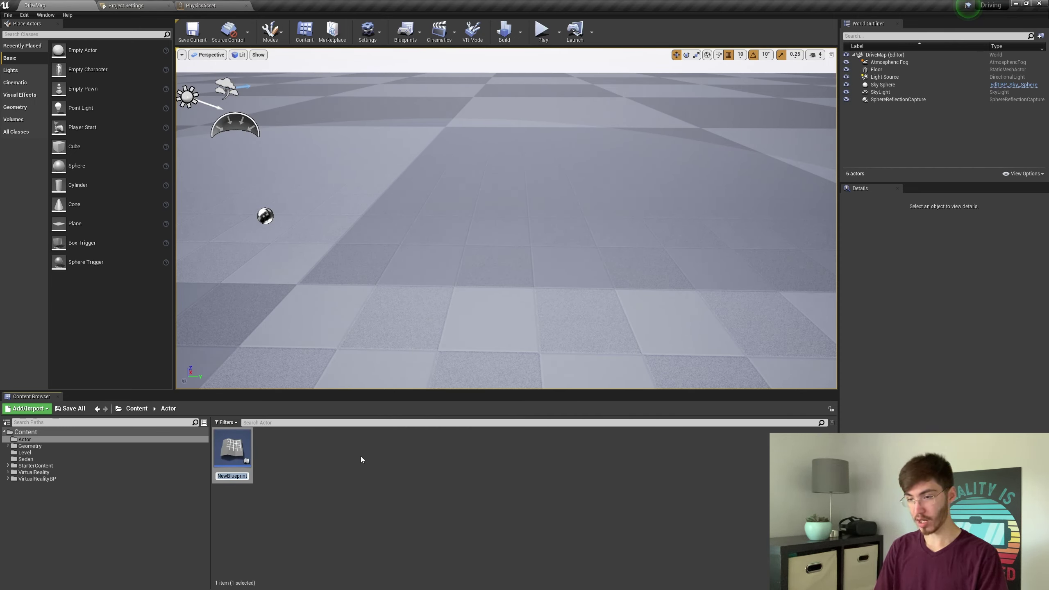
type("Player")
key("Return")
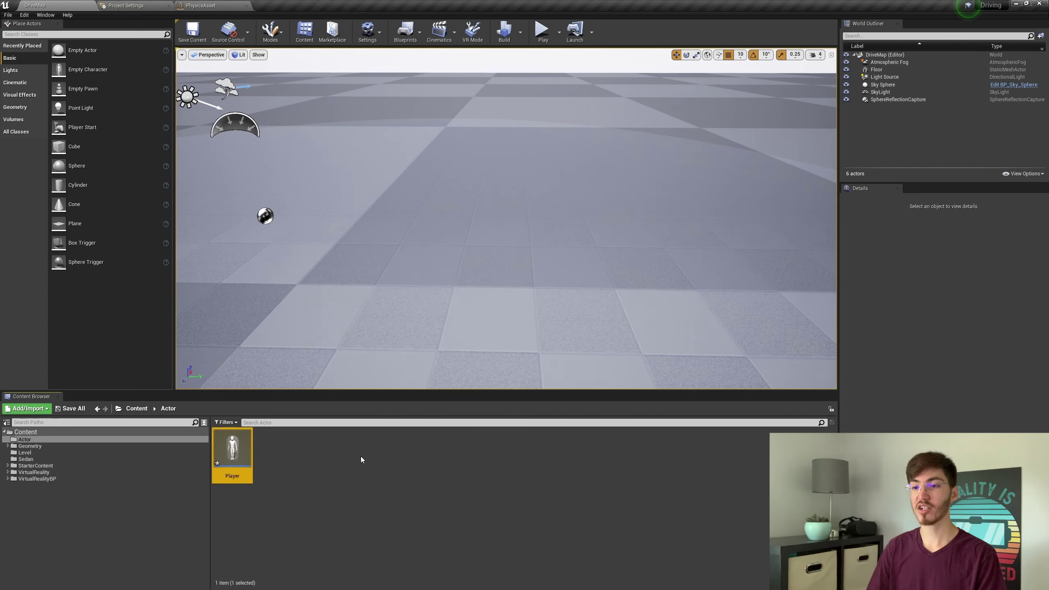
Open the Player blueprint, save it and return to the DriveMap level
double_click(225, 453)
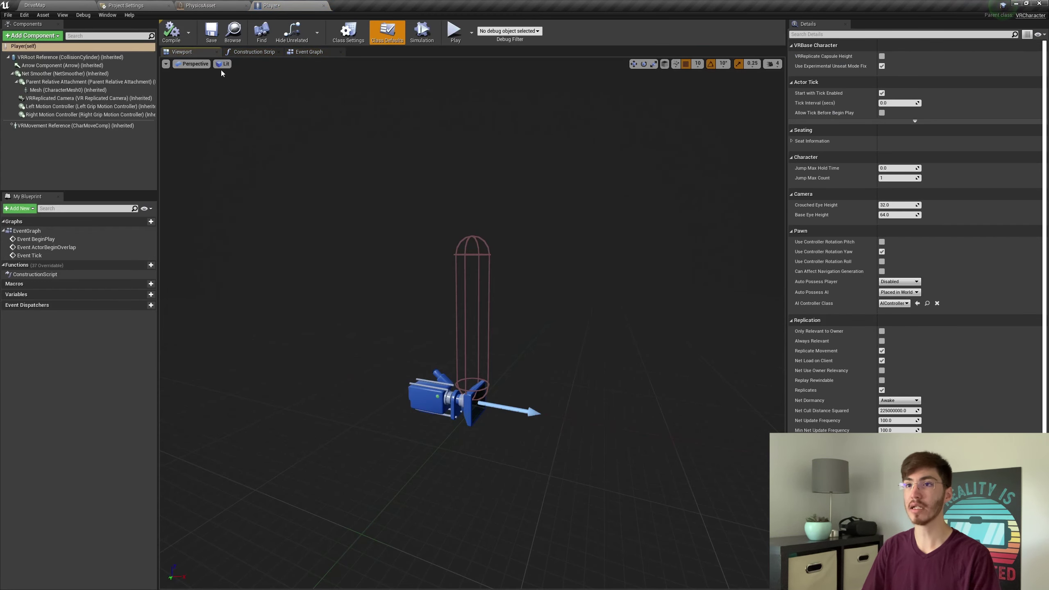
left_click(211, 33)
left_click(37, 5)
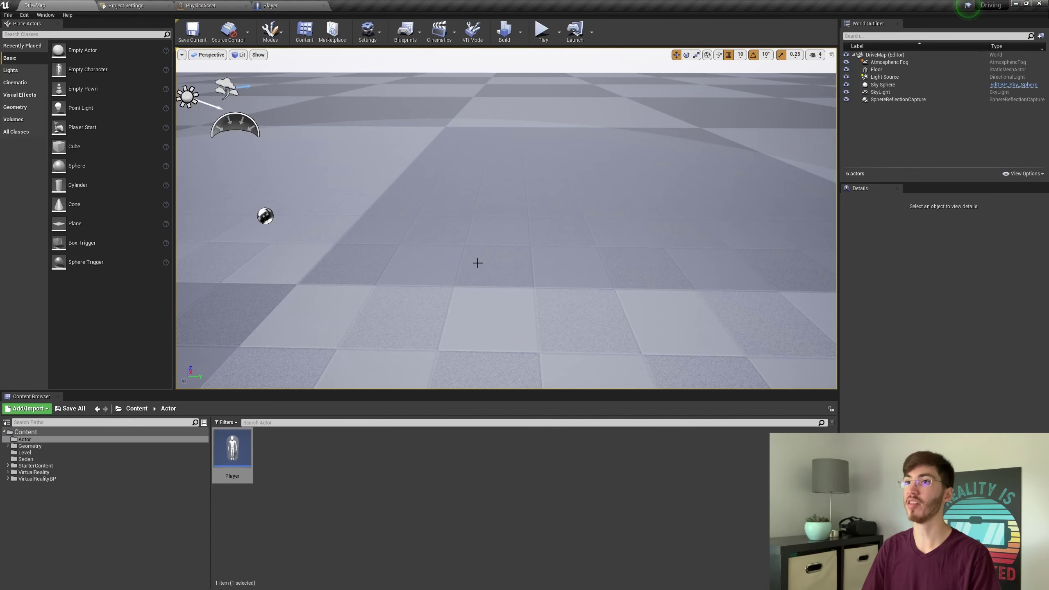
left_click(289, 5)
left_click(54, 5)
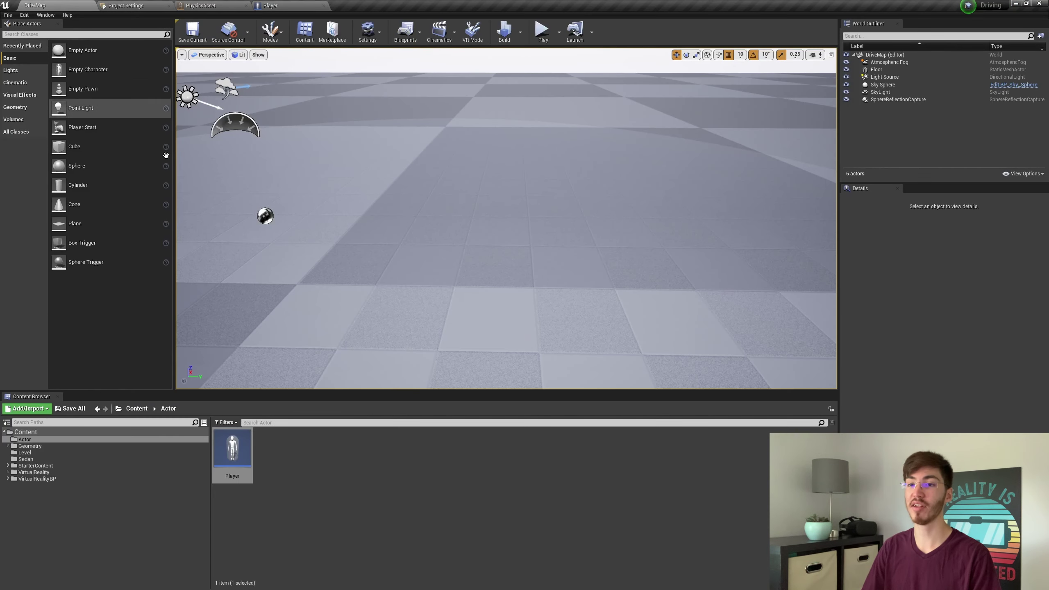
Examine the blueprints in VirtualRealityBP's Blueprints folder, then the Player blueprint's inherited components, and return to the Actor folder
left_click(8, 479)
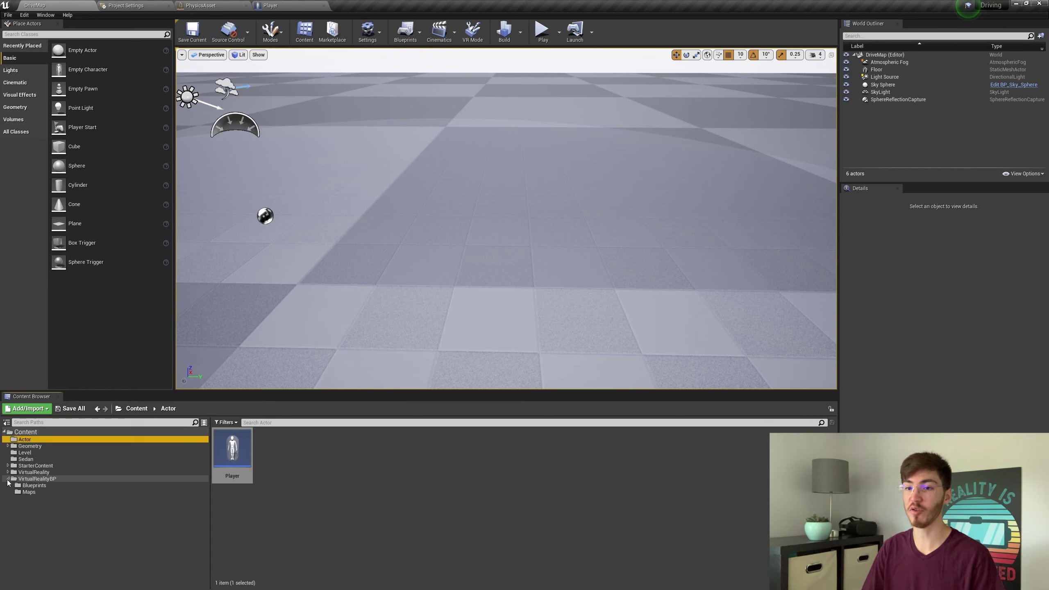
left_click(58, 485)
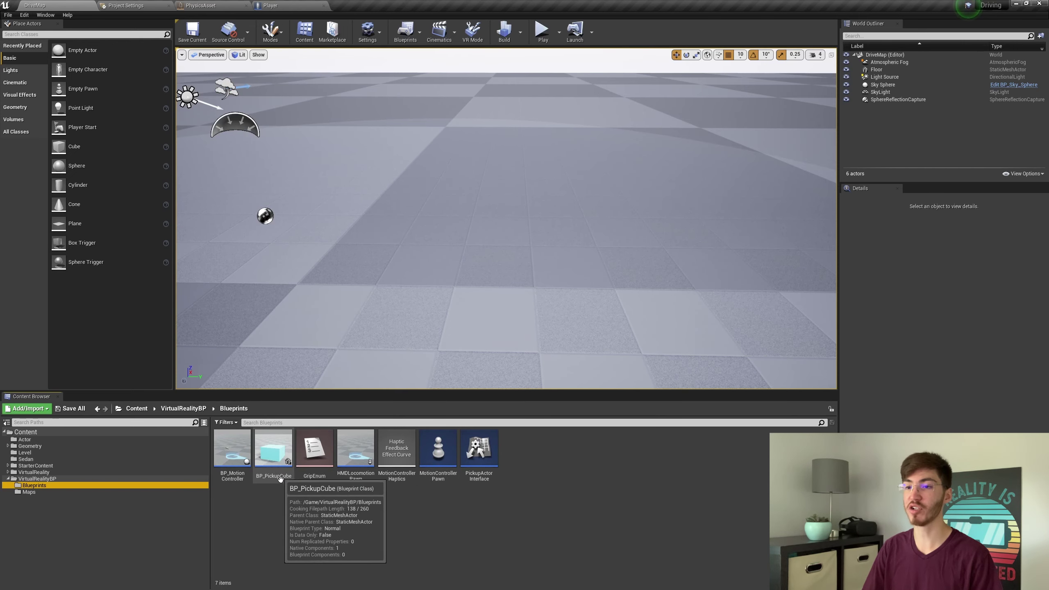
left_click(51, 440)
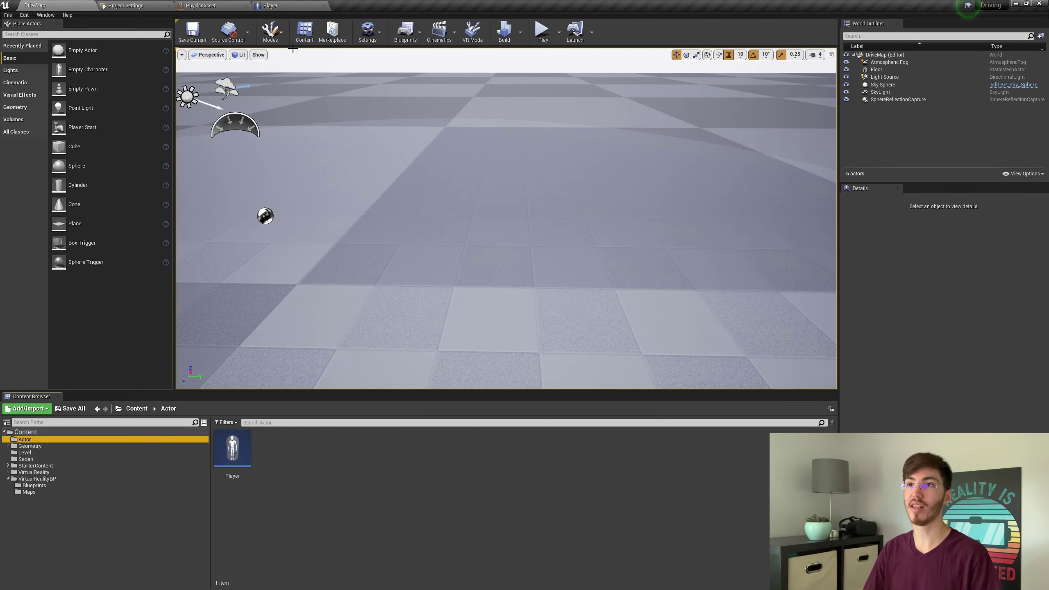
left_click(288, 4)
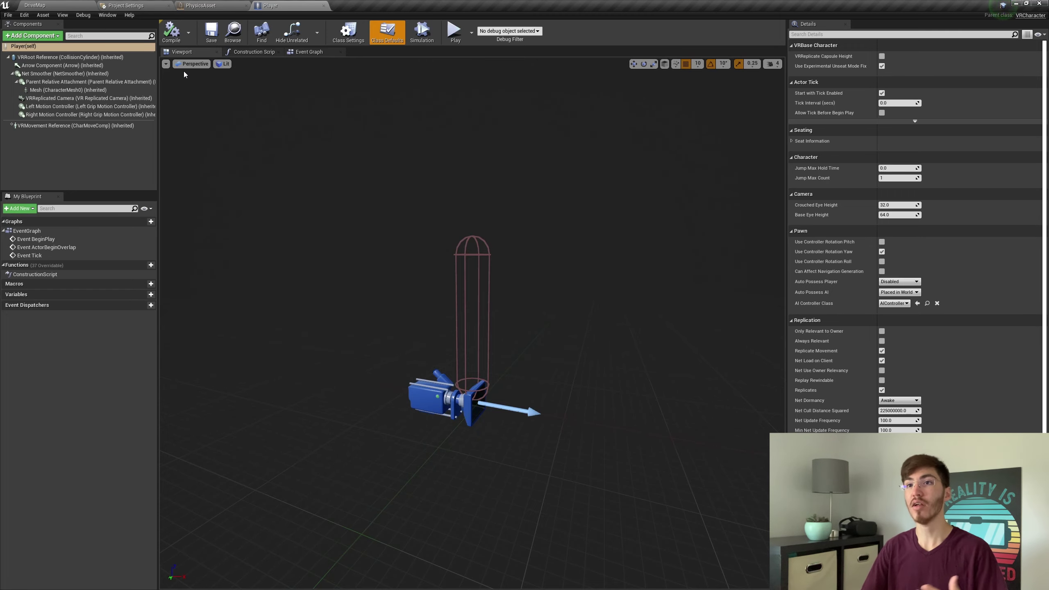
left_click(63, 4)
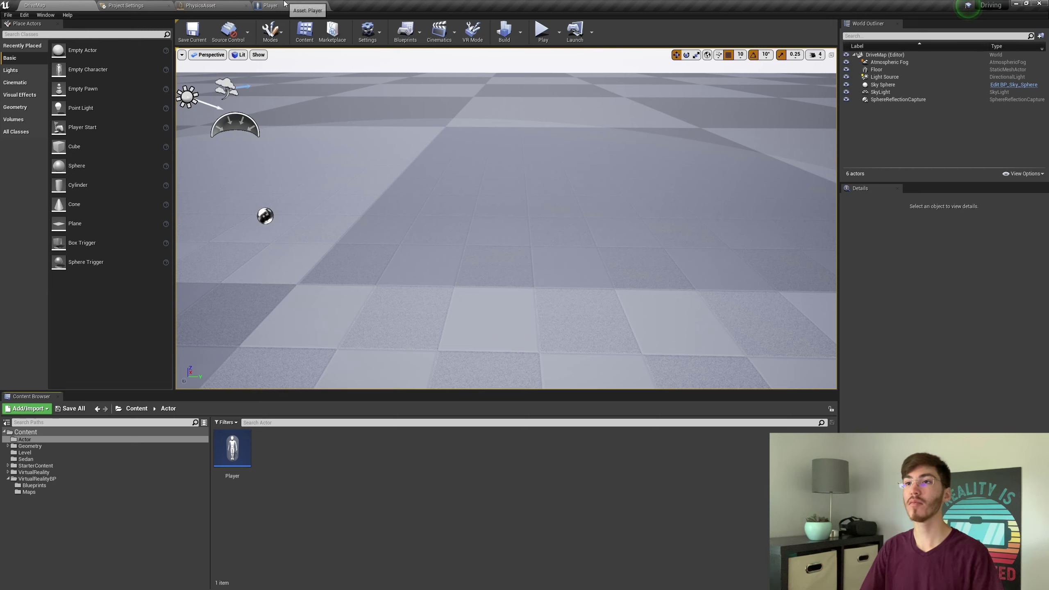
Create a Blueprint Class in the Actor folder with VRWheeledVehicle as its parent class and name it Vehicle
right_click(323, 459)
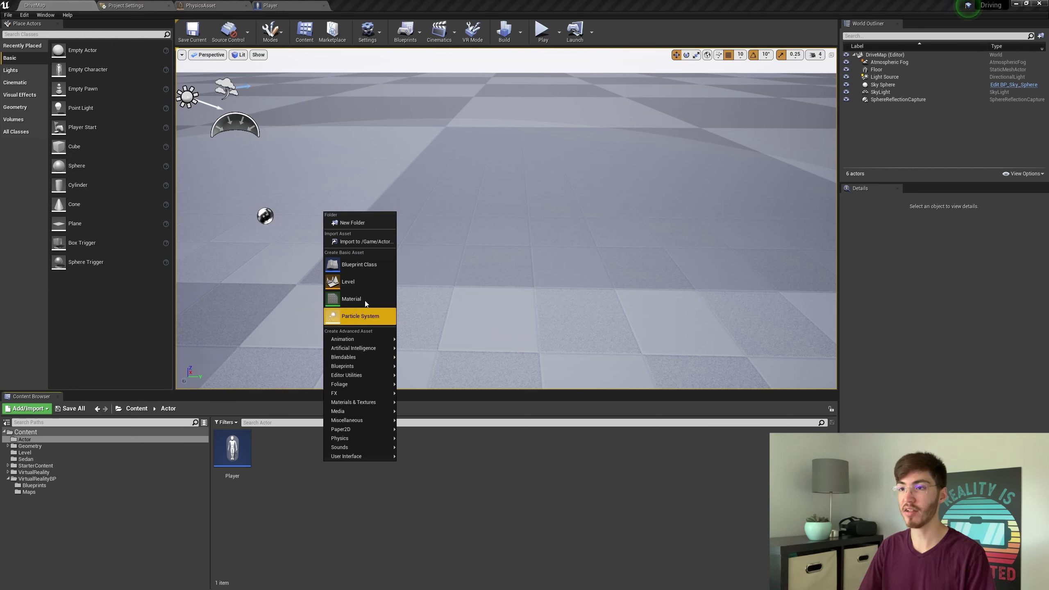
left_click(370, 263)
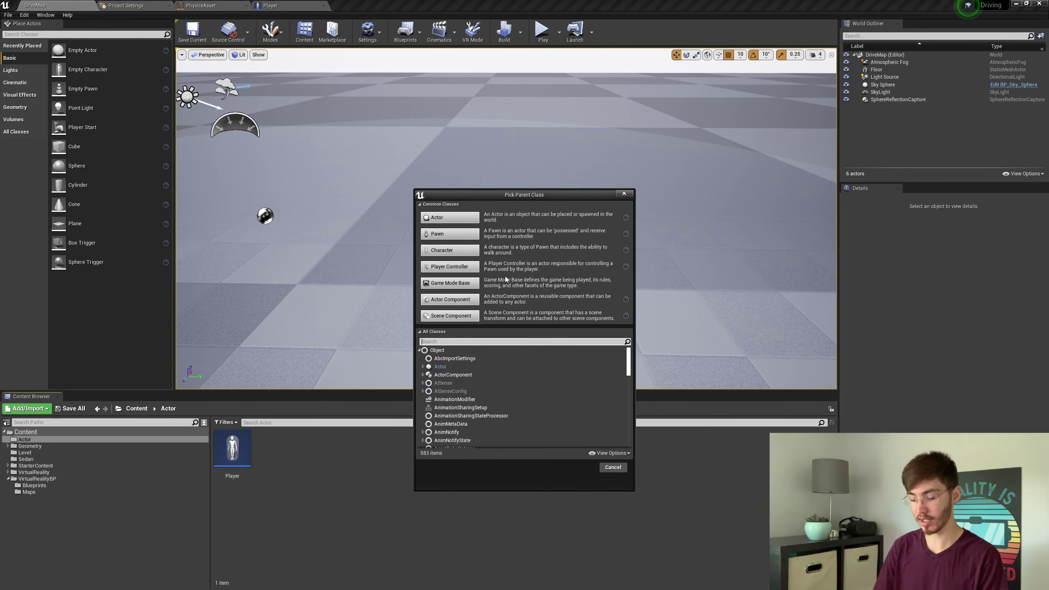
type("veh")
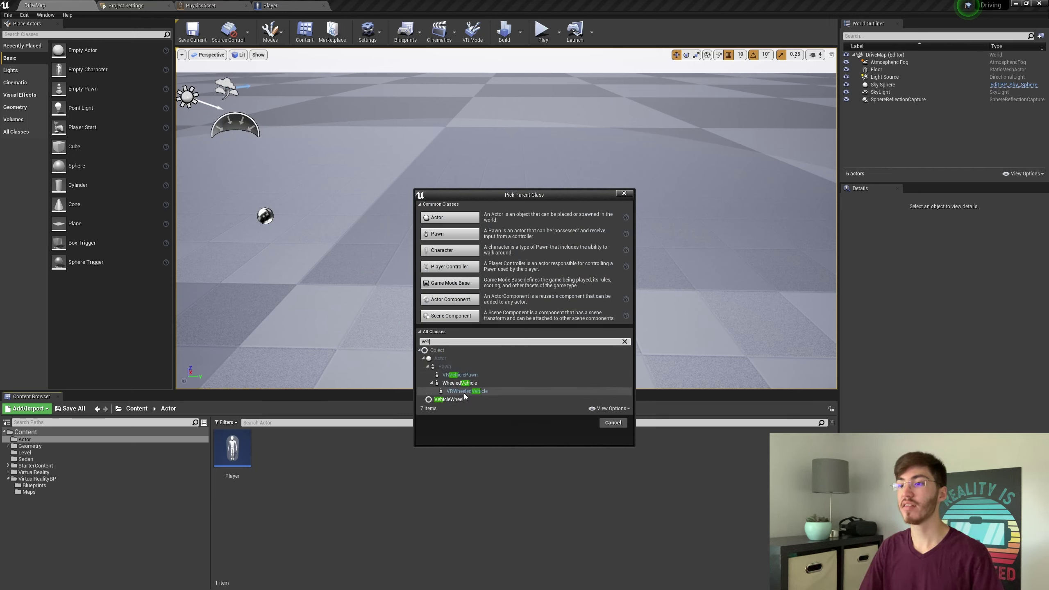
mouse_move(467, 394)
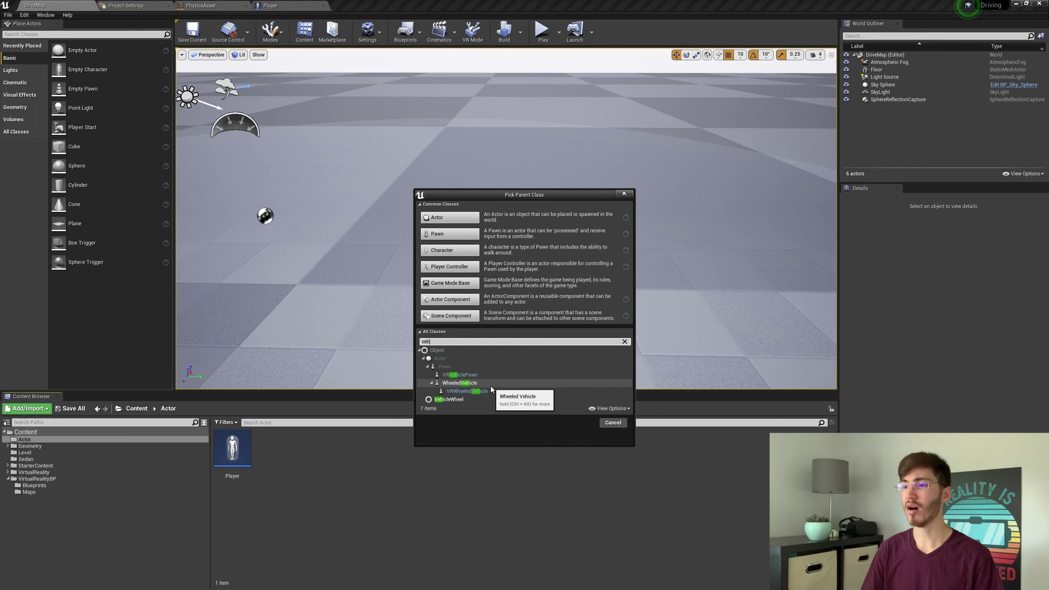
left_click(513, 391)
left_click(582, 426)
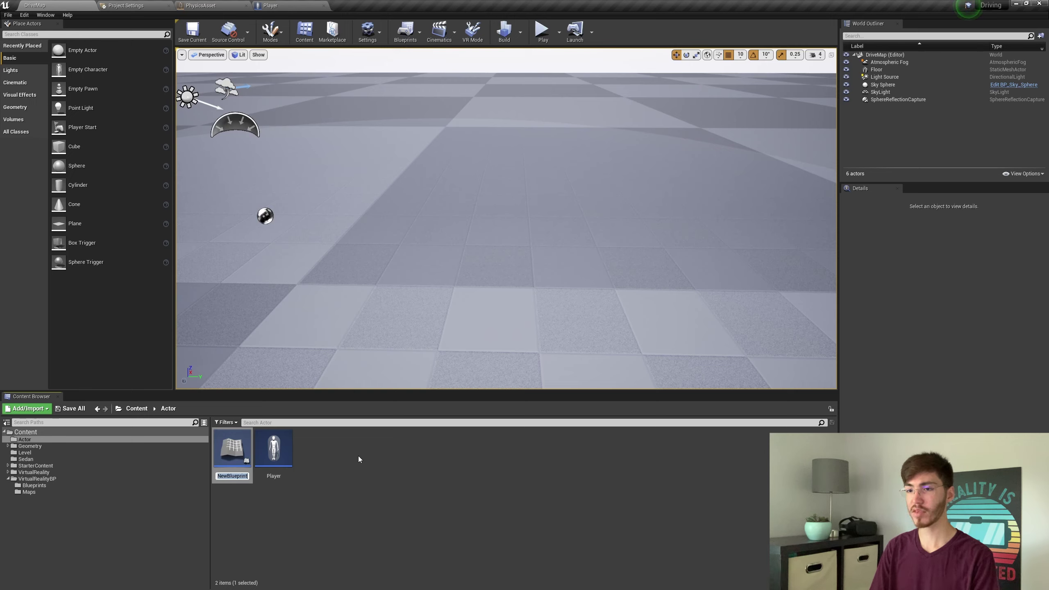
type("Vehicl")
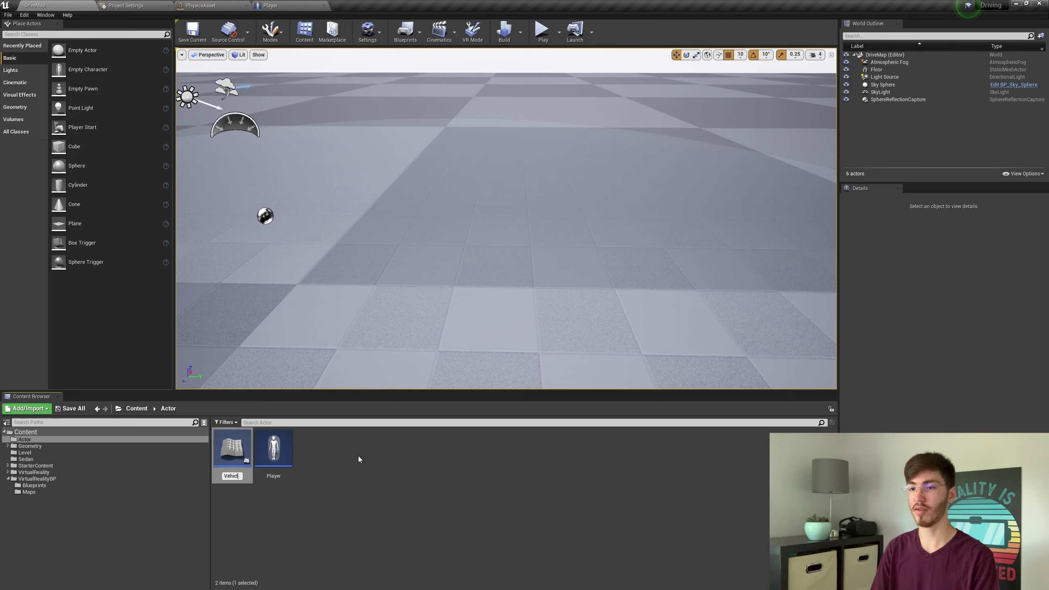
type("e")
key("Return")
Open the Vehicle blueprint and examine its inherited Mesh and Vehicle Movement components, event graph and construction script
double_click(290, 442)
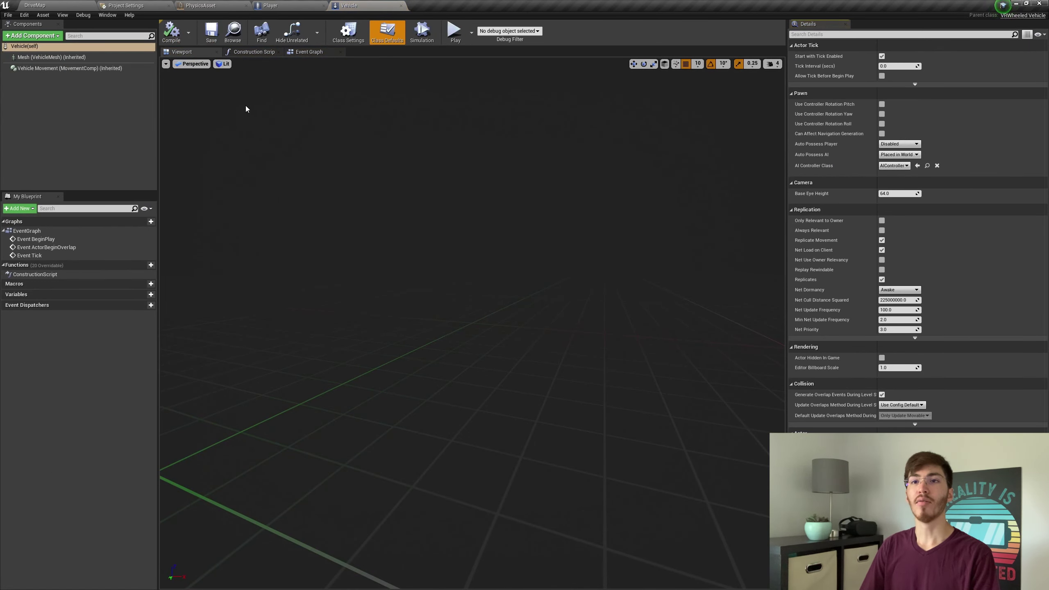
left_click(64, 57)
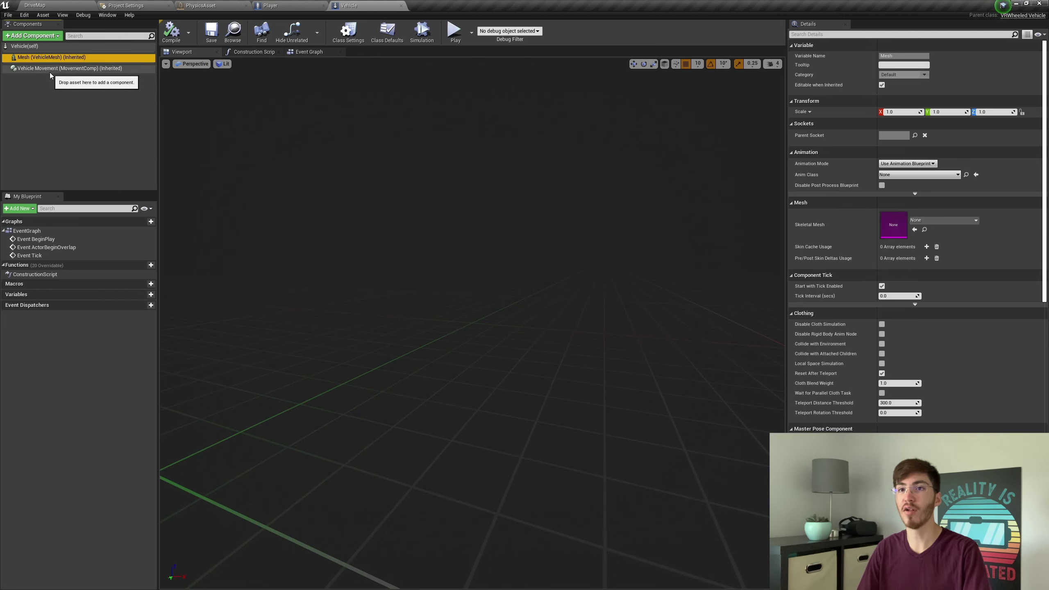
left_click(62, 68)
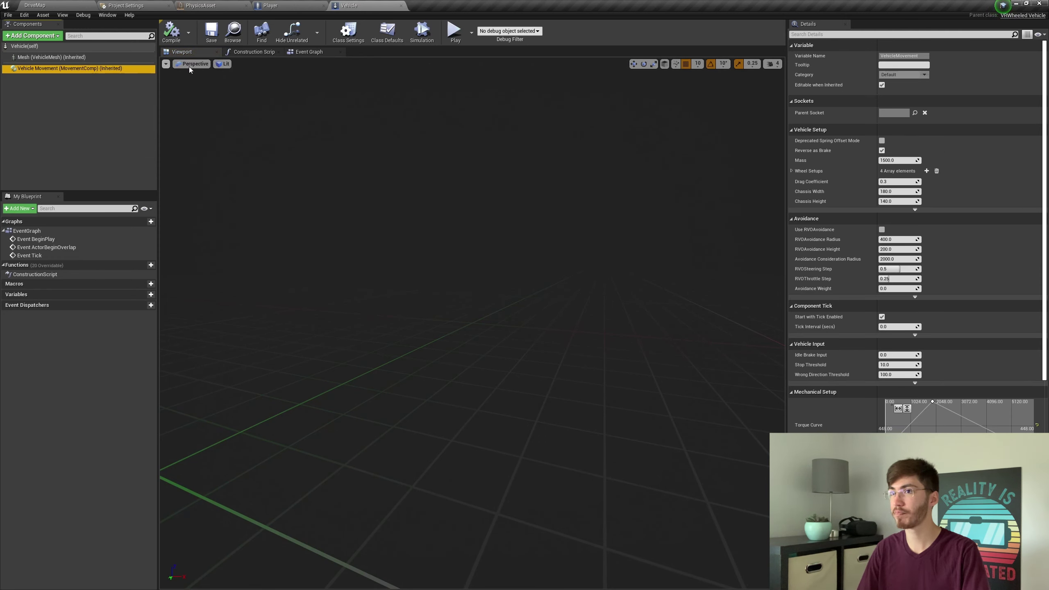
left_click(311, 52)
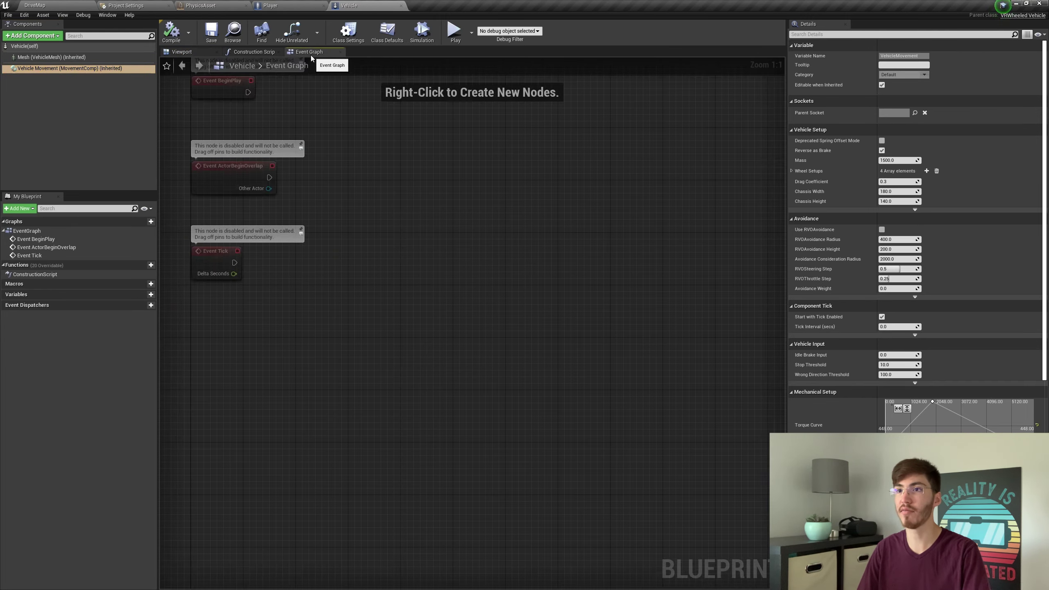
left_click(252, 52)
left_click(199, 52)
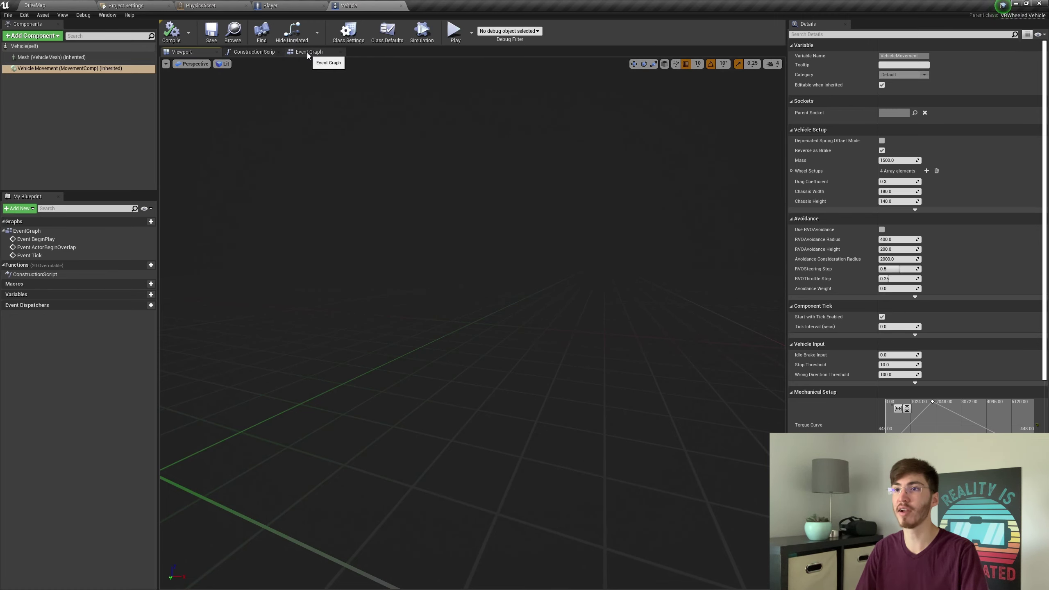
left_click(271, 54)
left_click(200, 53)
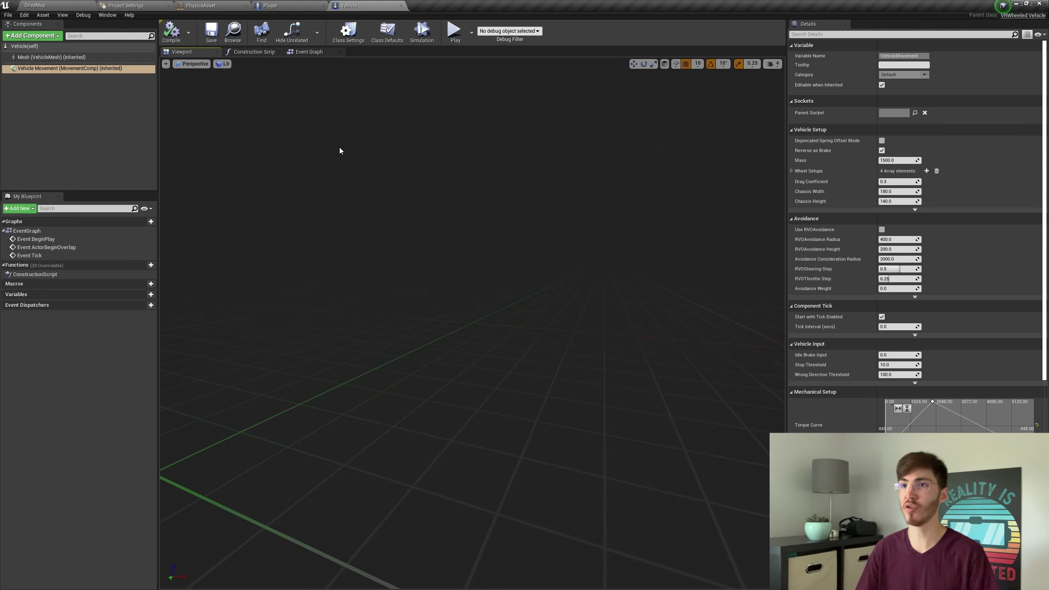
Assign Sedan_SkelMesh as the skeletal mesh of the Vehicle blueprint's Mesh component and compile the blueprint
left_click(64, 59)
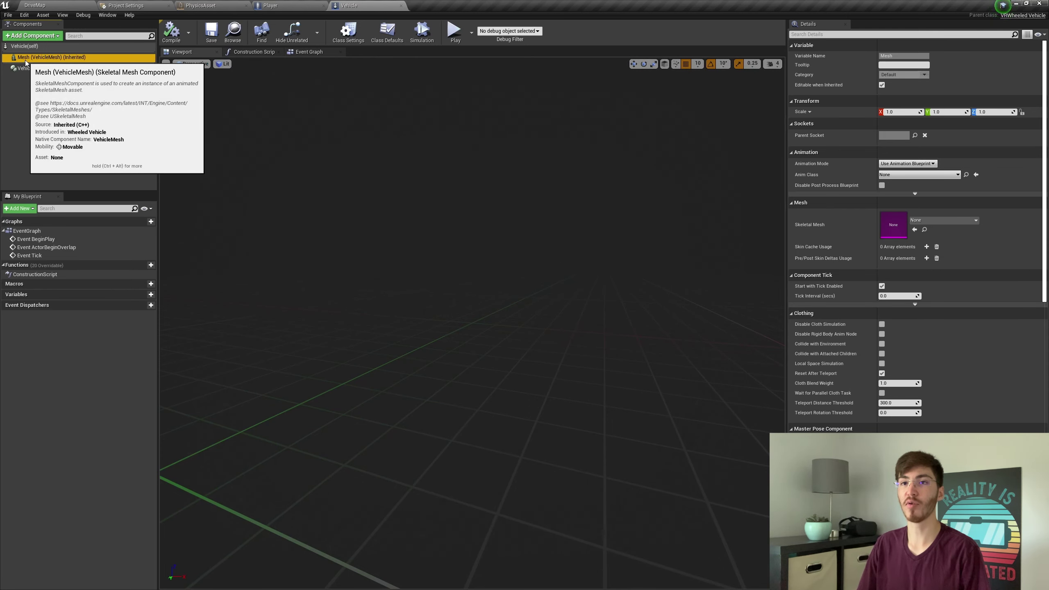
left_click(929, 218)
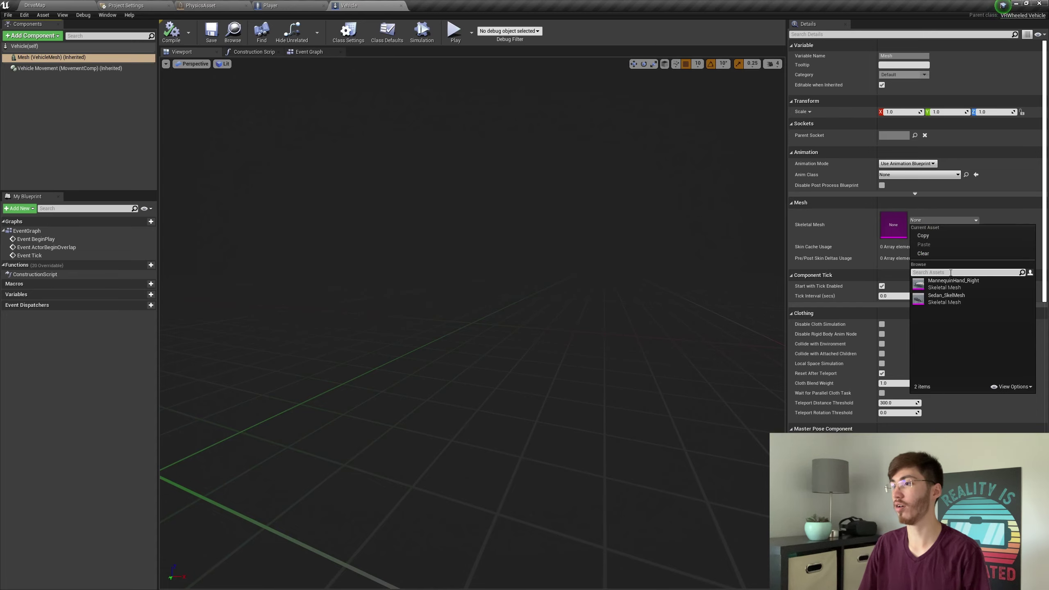
left_click(968, 297)
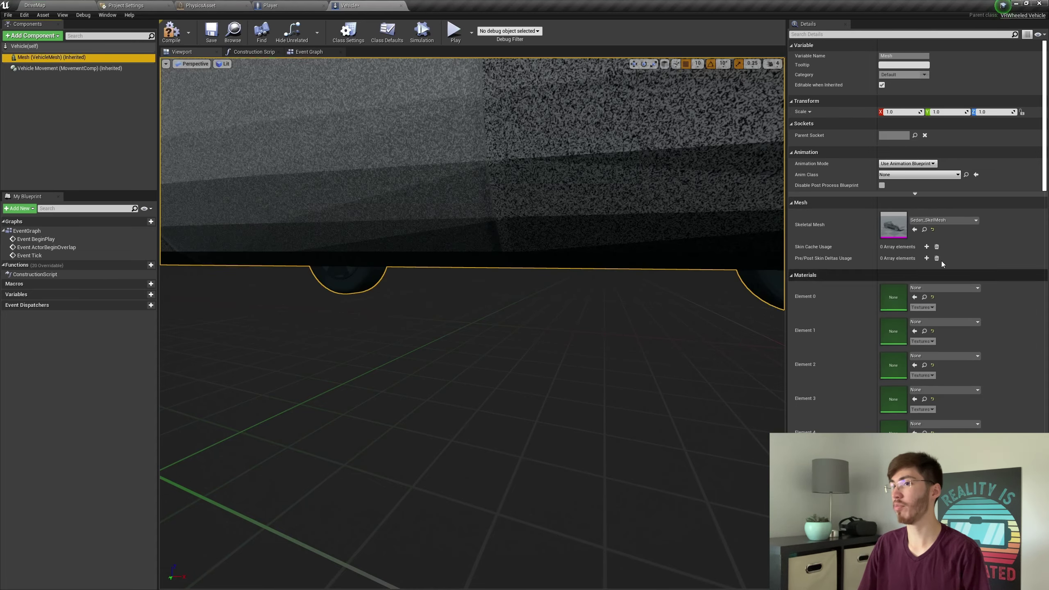
key("s")
right_click_drag(472, 290, 537, 335)
mouse_move(480, 215)
right_mouse_down()
mouse_move(454, 219)
mouse_move(480, 215)
right_mouse_up()
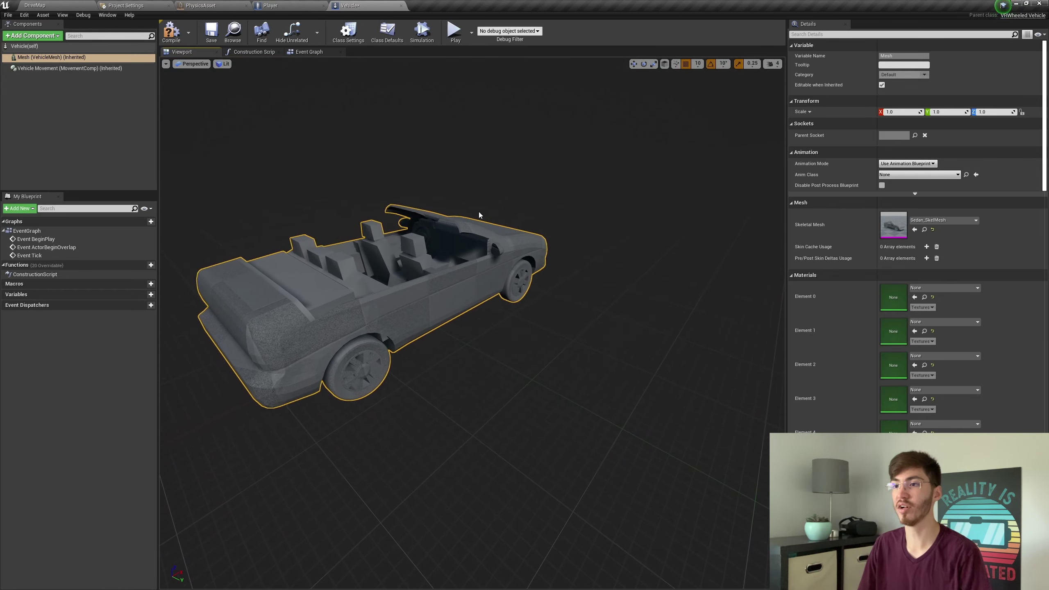
left_click(170, 32)
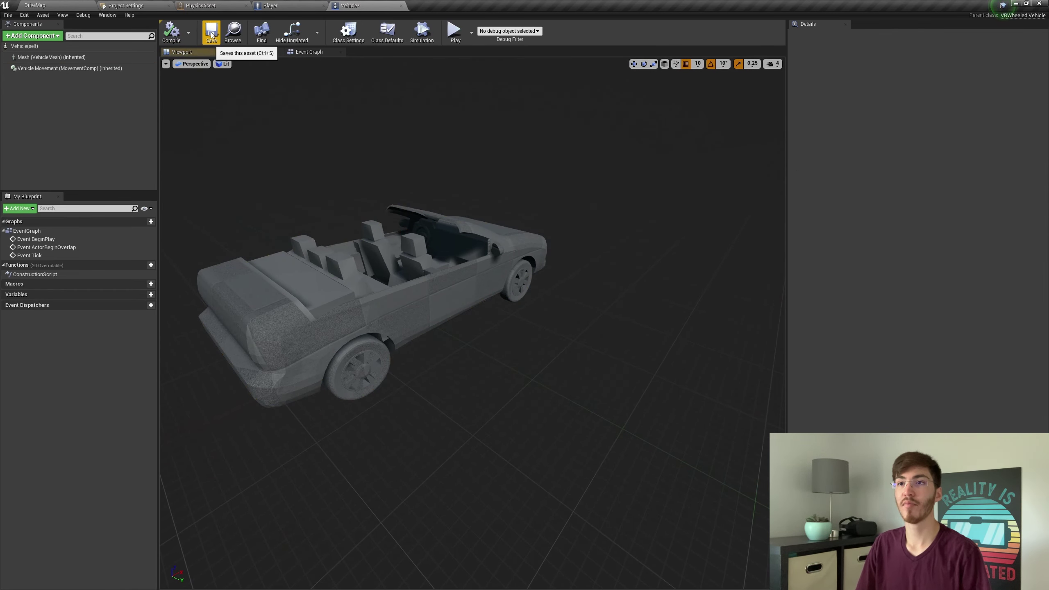
Open Sedan_SkelMesh from the Sedan folder, switch to its skeleton and select the Wheel_Front_Left bone
left_click(100, 68)
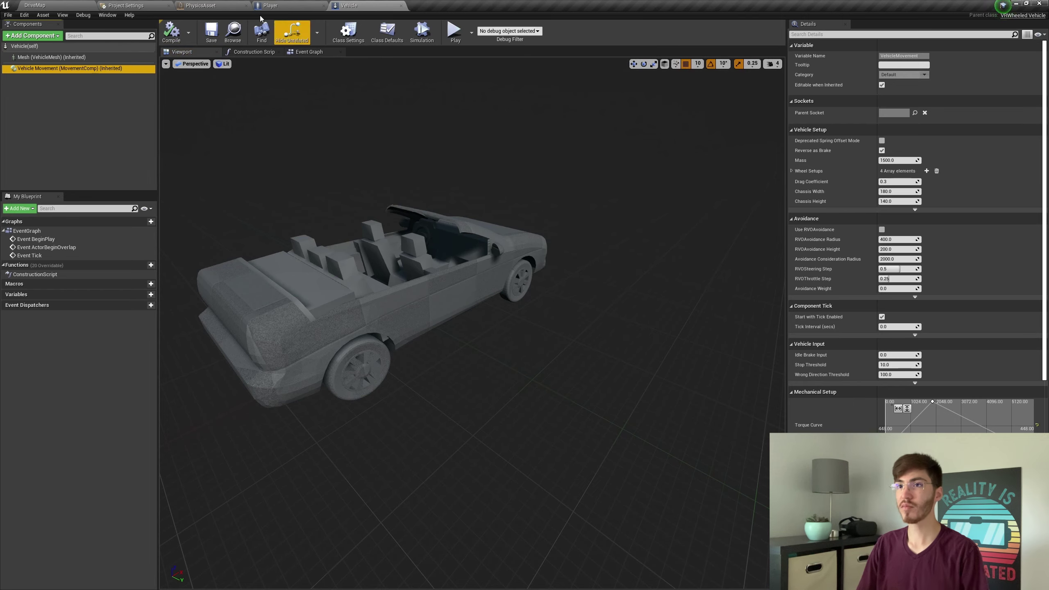
left_click(204, 5)
left_click(58, 3)
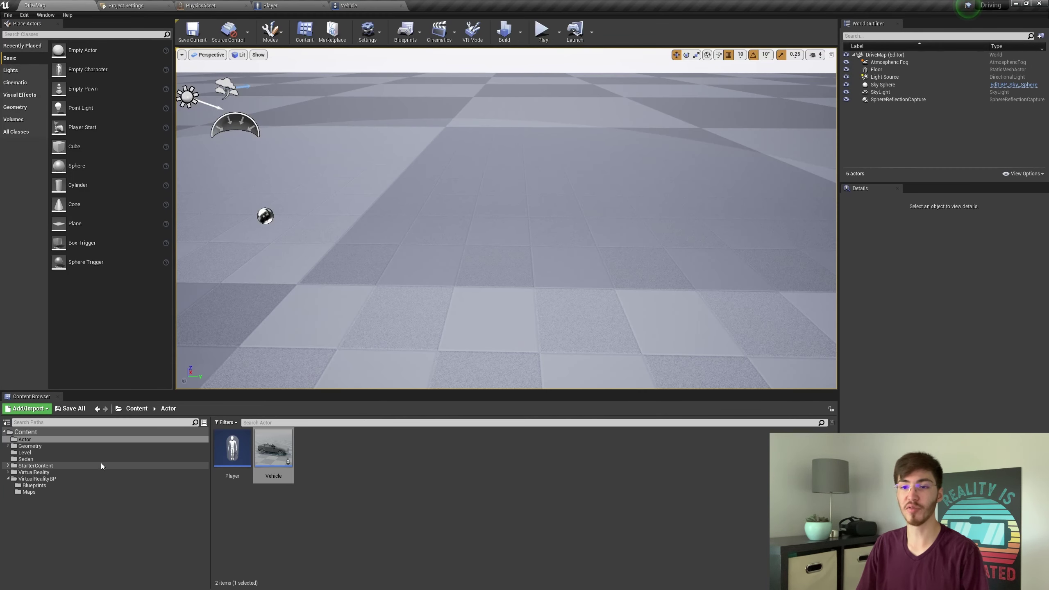
left_click(8, 479)
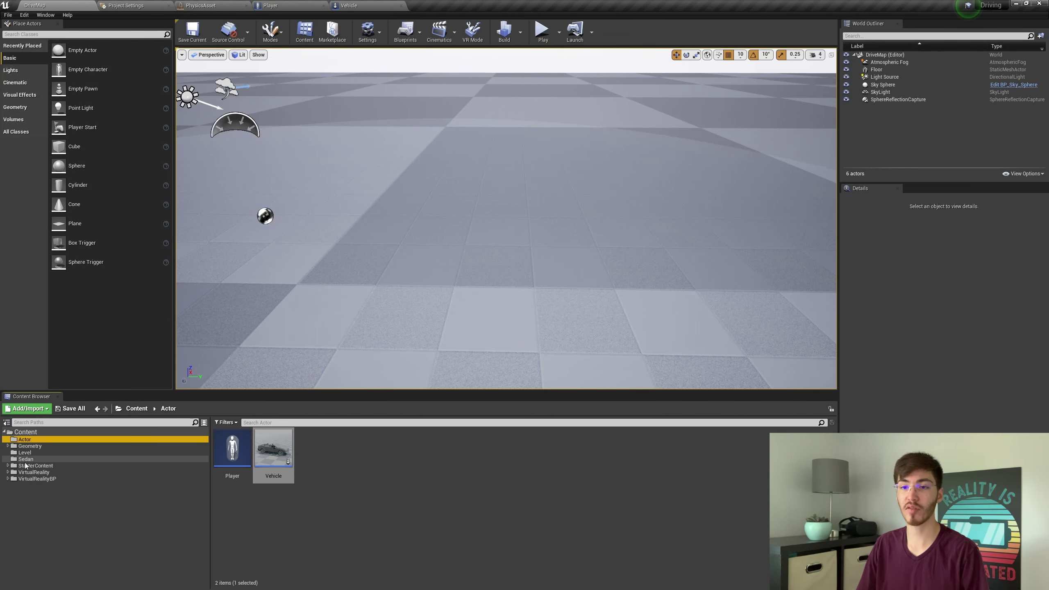
left_click(26, 459)
double_click(273, 450)
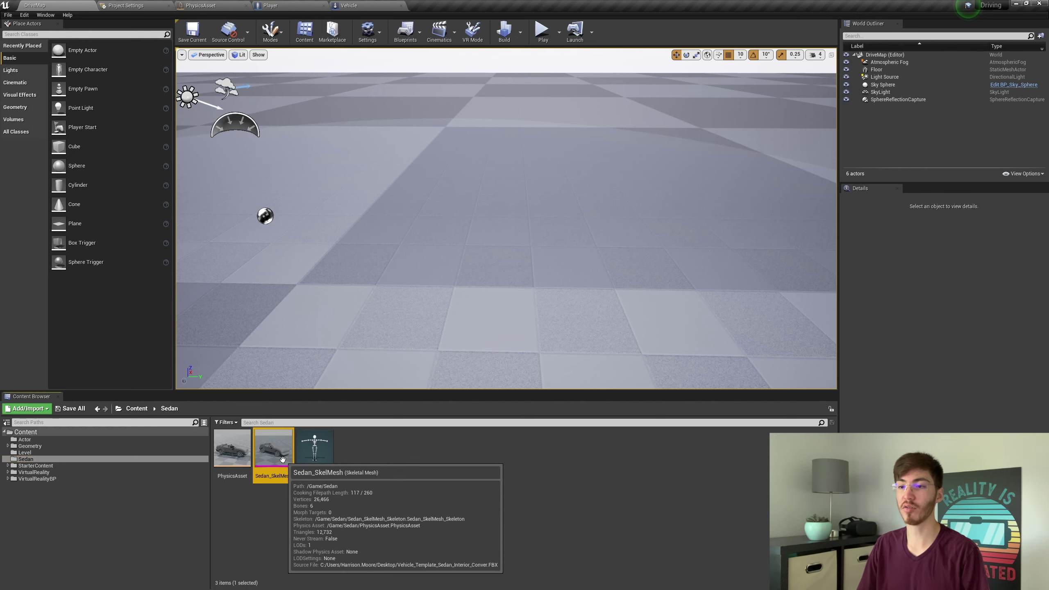
left_click(946, 33)
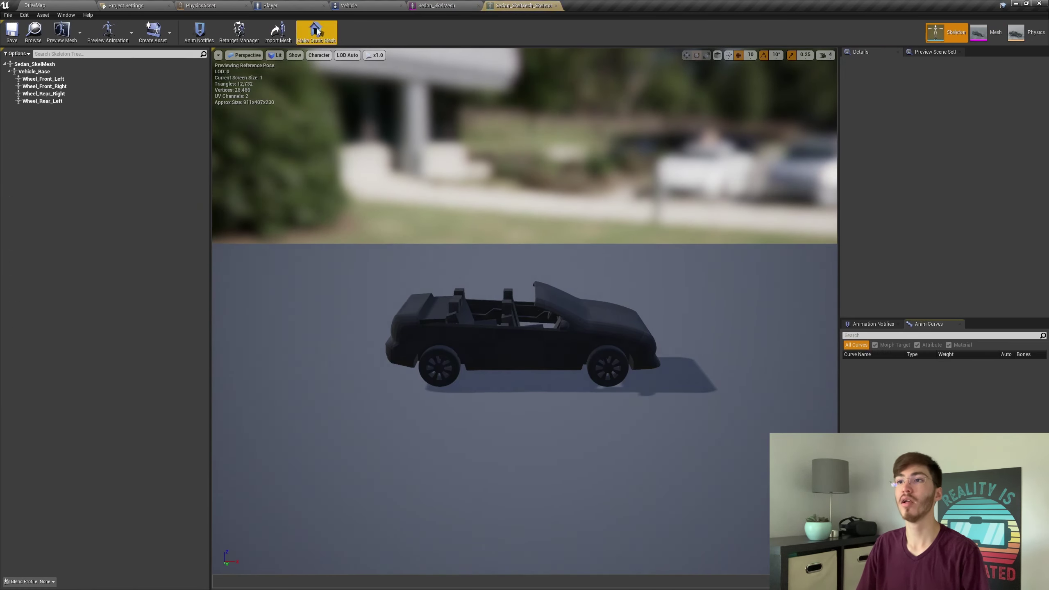
left_click(42, 79)
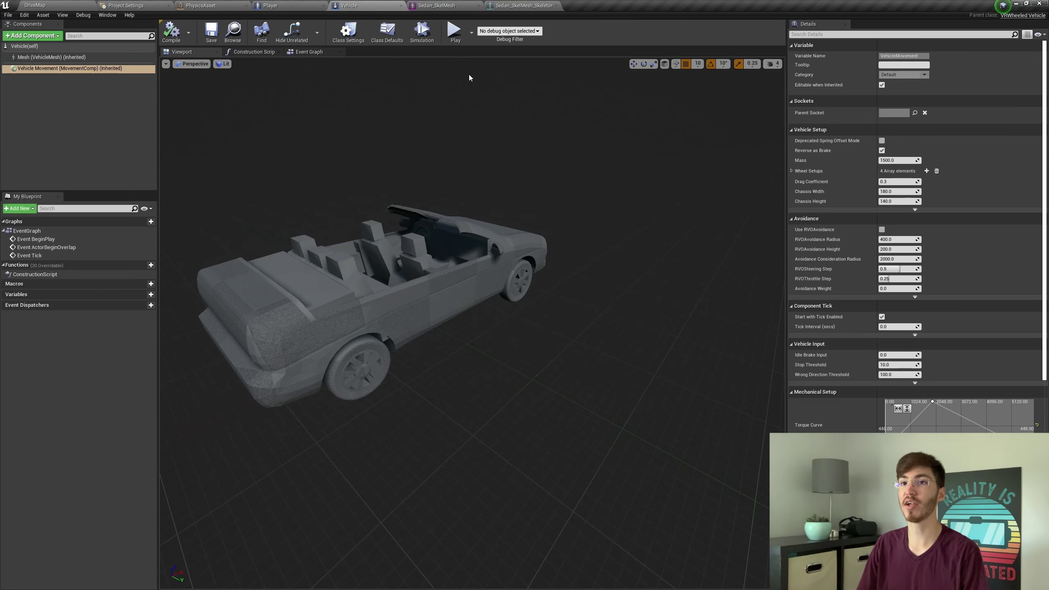
Return to the Vehicle blueprint and expand all four Wheel Setups entries of the Vehicle Movement component, activating entry 0's Bone Name for editing
left_click(372, 5)
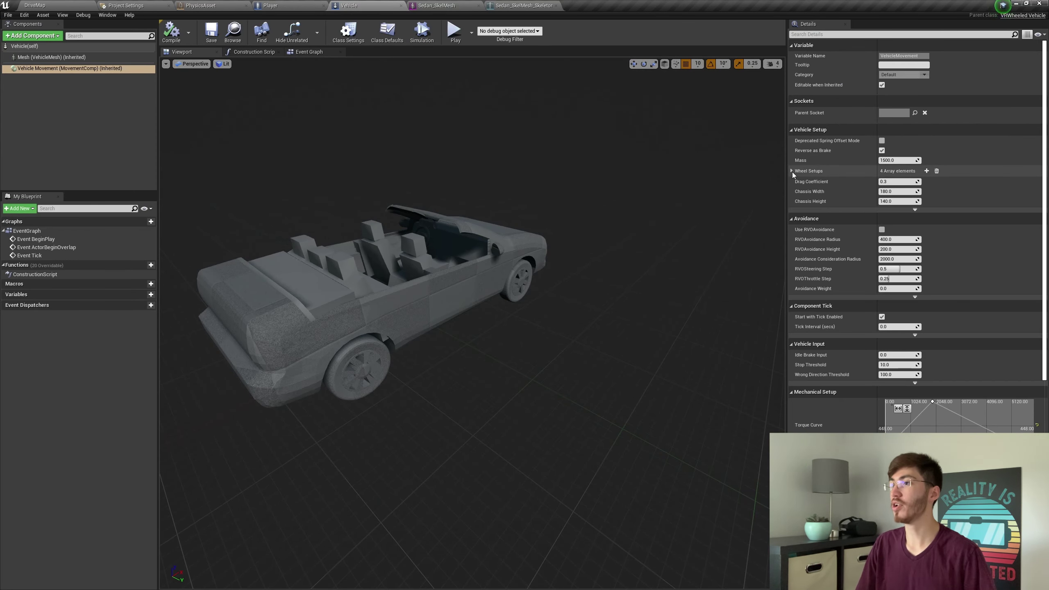
left_click(31, 68)
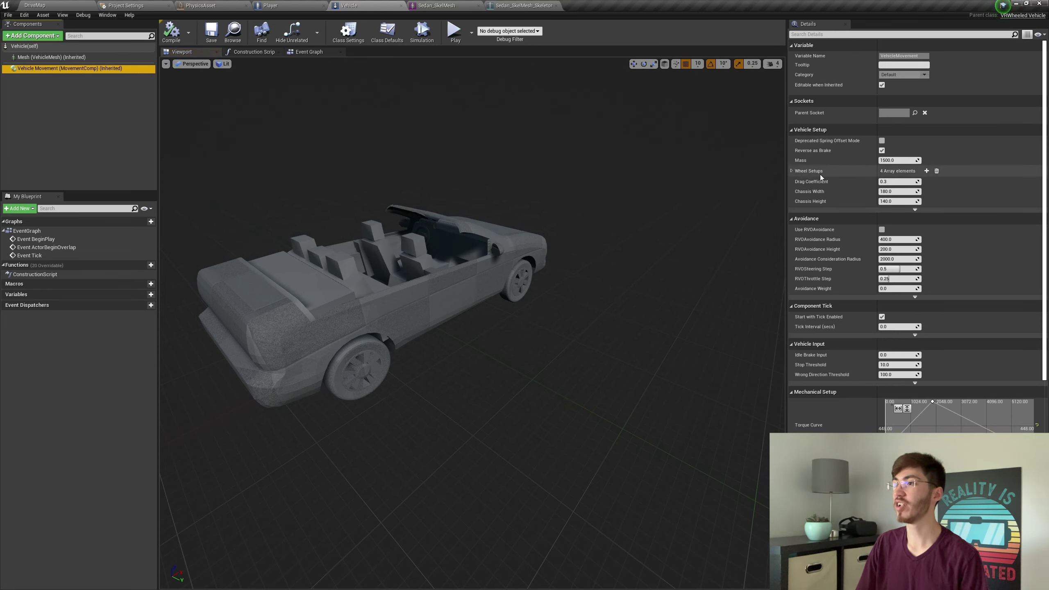
left_click(791, 170)
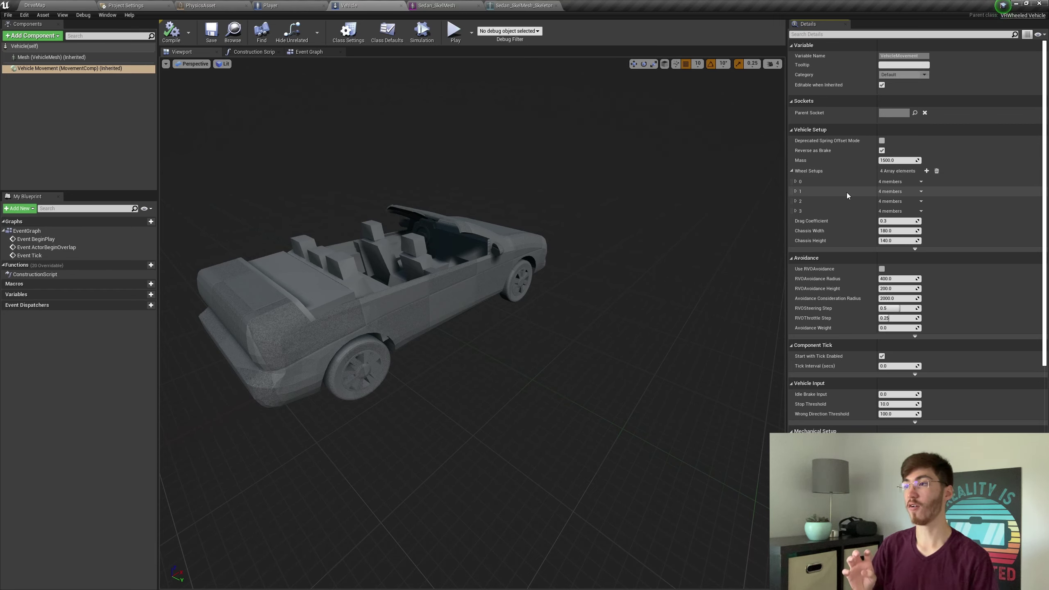
left_click(798, 211)
left_click(796, 201)
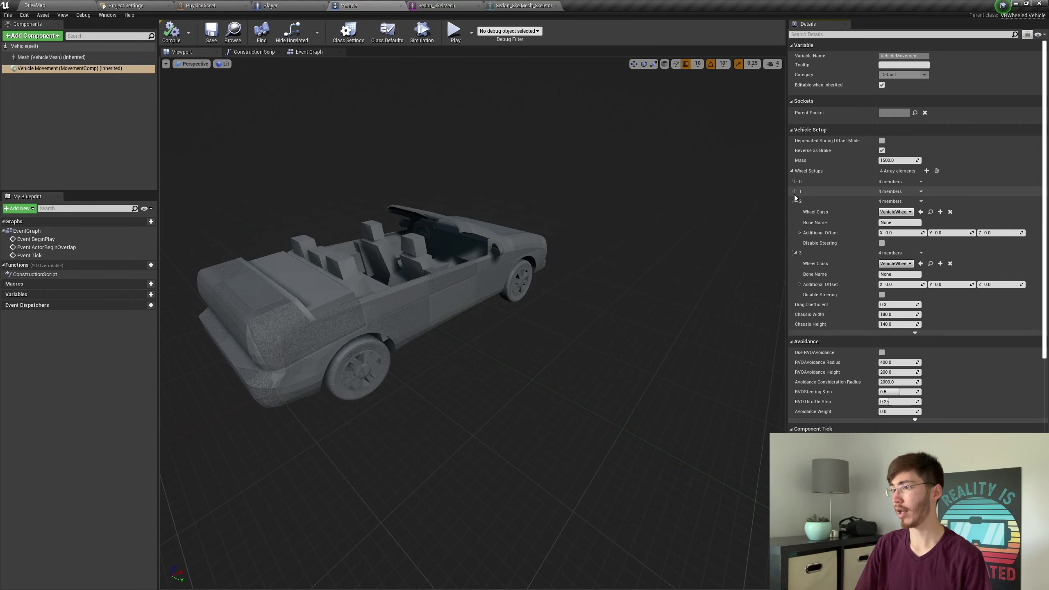
left_click(796, 191)
left_click(796, 181)
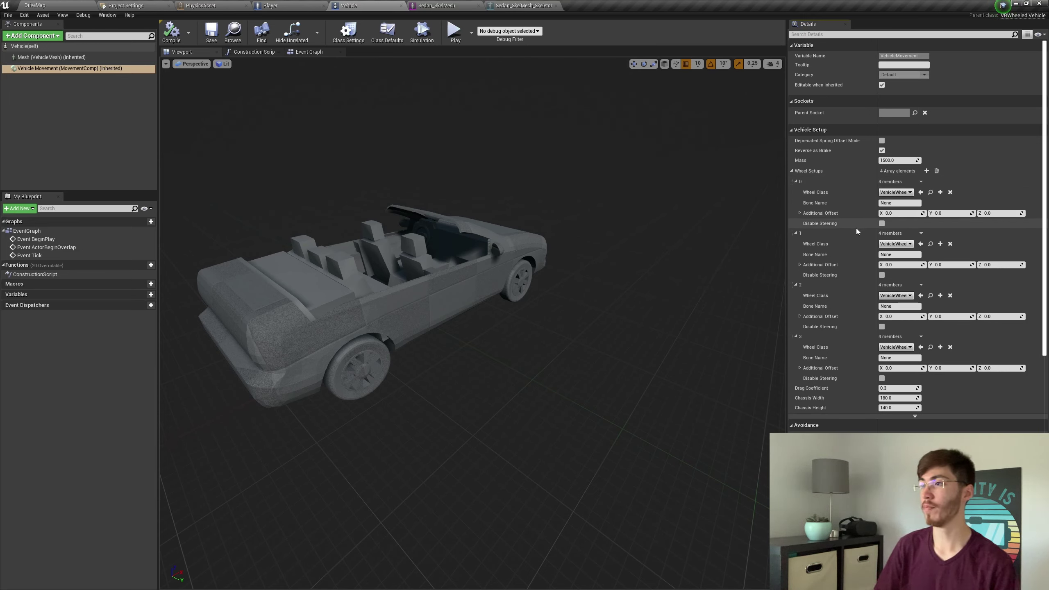
left_click(901, 203)
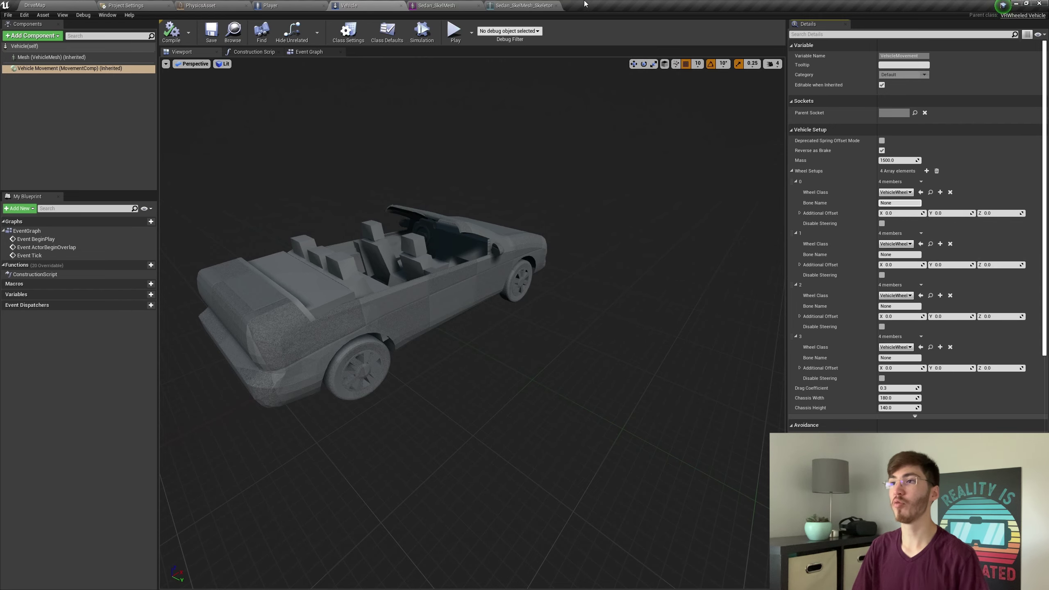
Copy the name of the Wheel_Front_Left bone from the sedan's skeleton
left_click(529, 5)
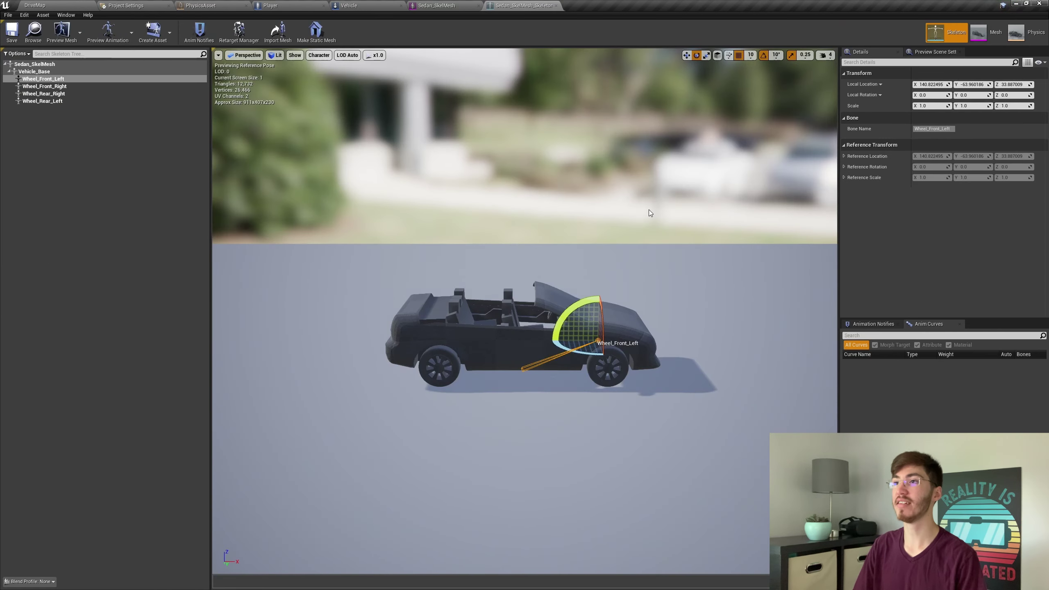
left_click_drag(543, 225, 529, 182)
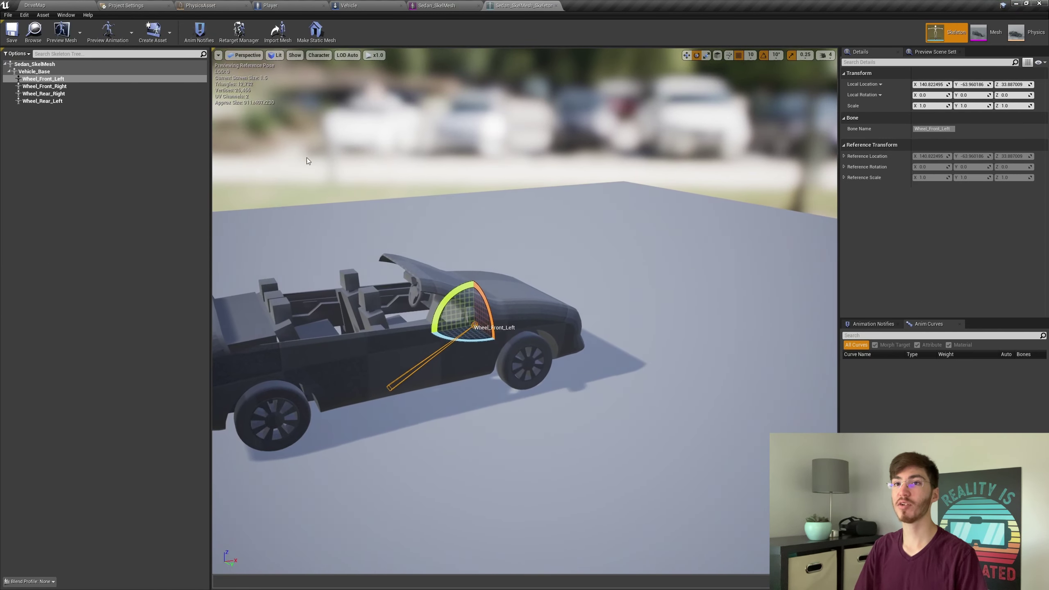
left_click(45, 79)
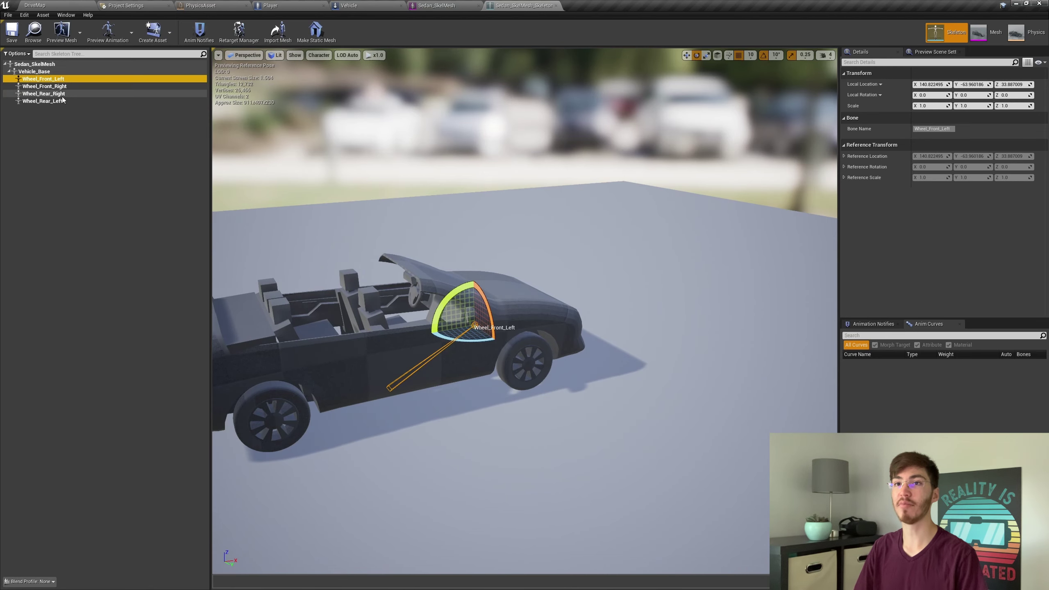
right_click(46, 82)
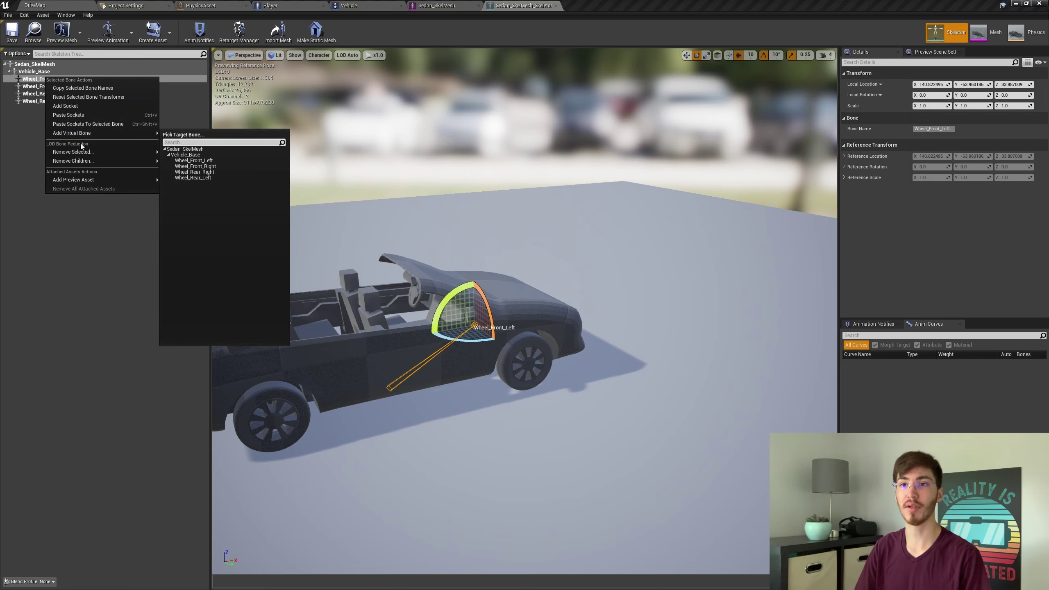
left_click(96, 90)
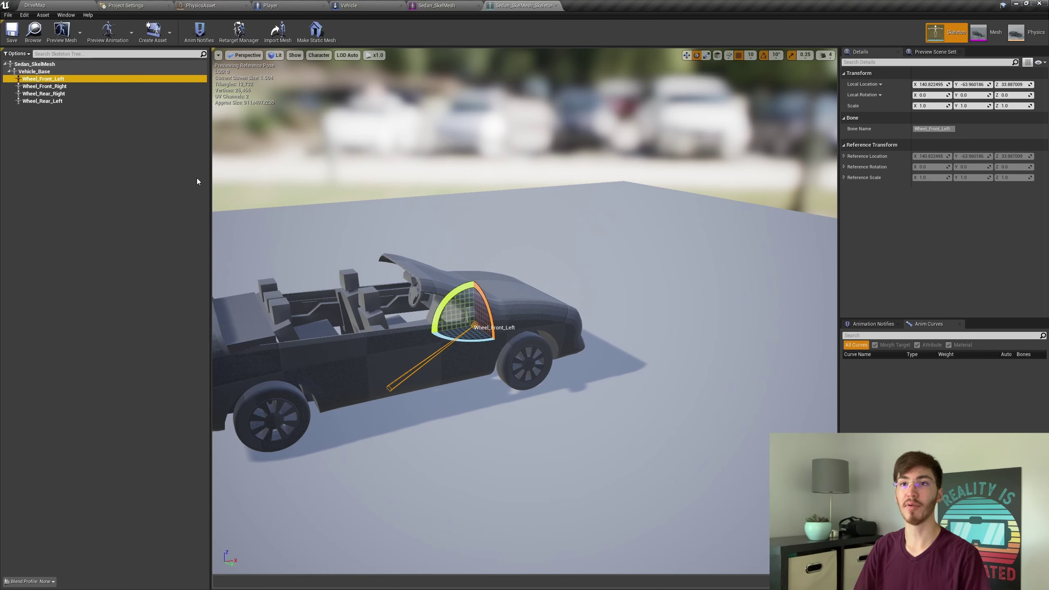
left_click(110, 163)
left_click(67, 81)
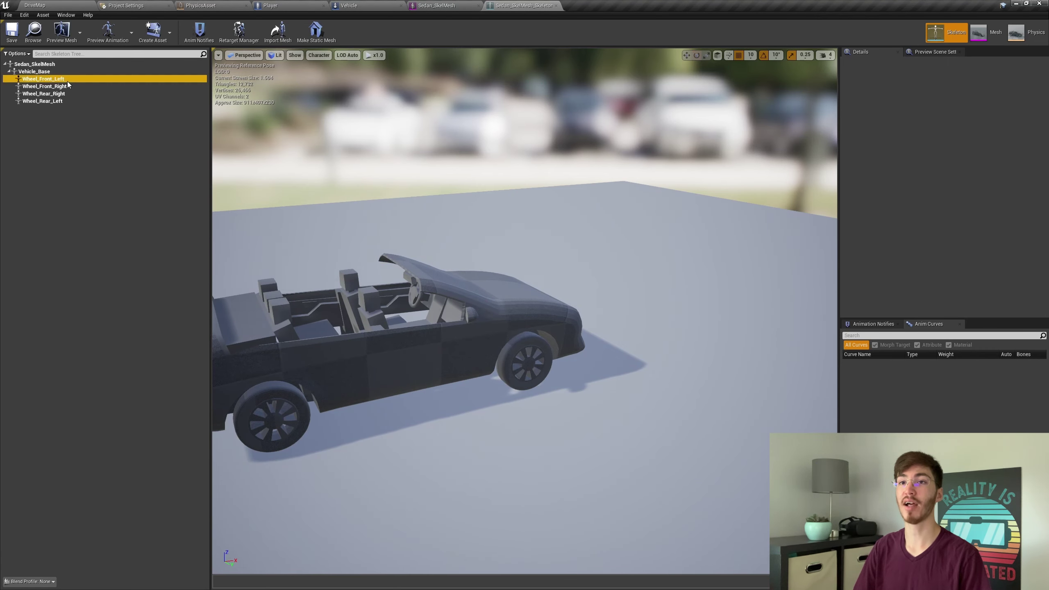
Copy the Wheel_Front_Left bone name and set the Bone Names of wheel setups 0 and 1 to Wheel_Front_Left and Wheel_Front_Right
right_click(87, 83)
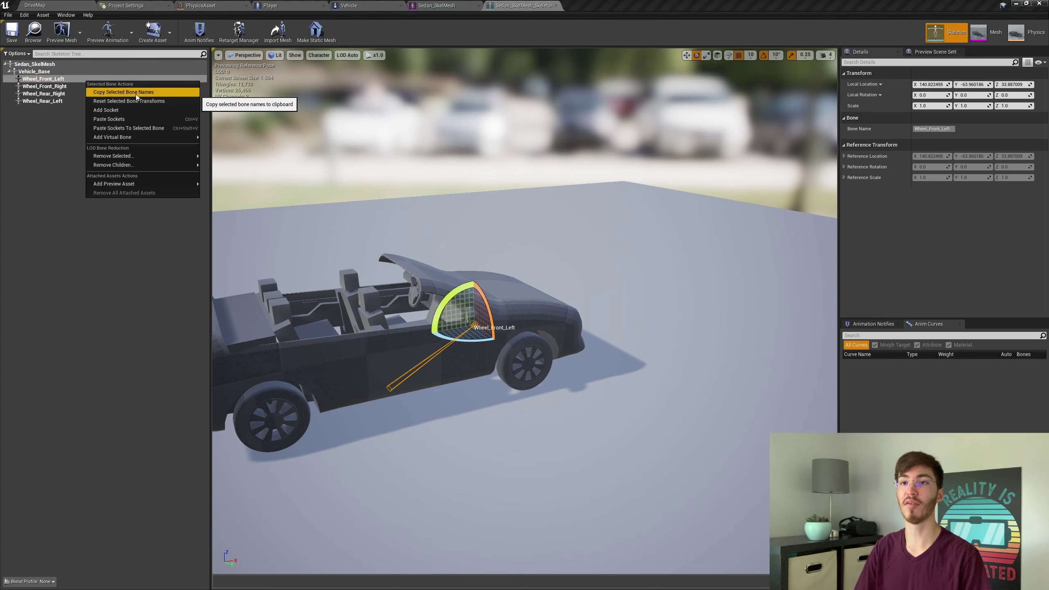
left_click(113, 102)
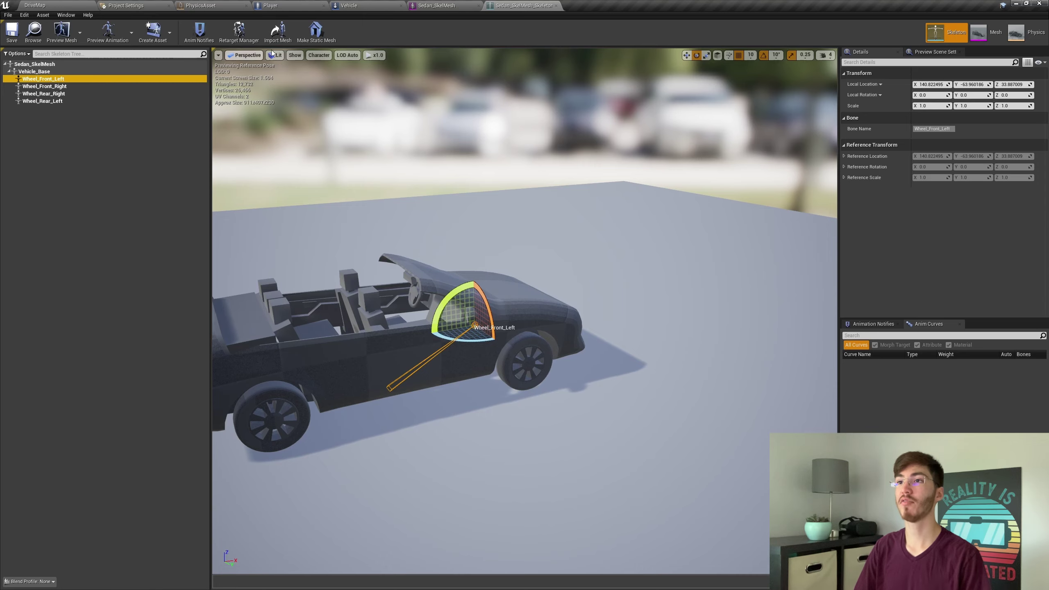
left_click(358, 5)
left_click(900, 202)
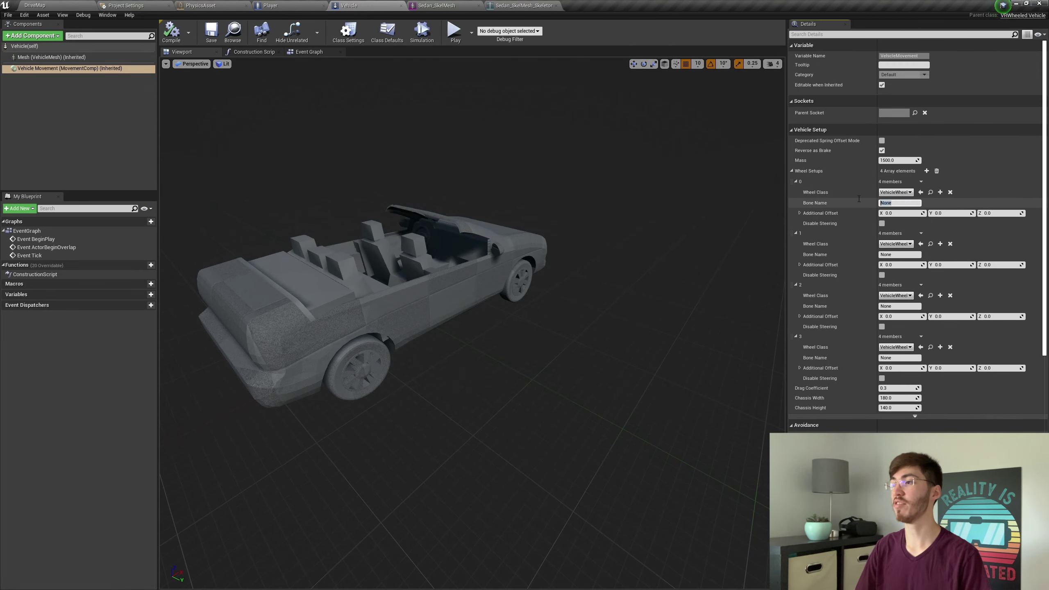
type("Wheel_Front_Left")
left_click(900, 254)
type("Wheel_Front_Left")
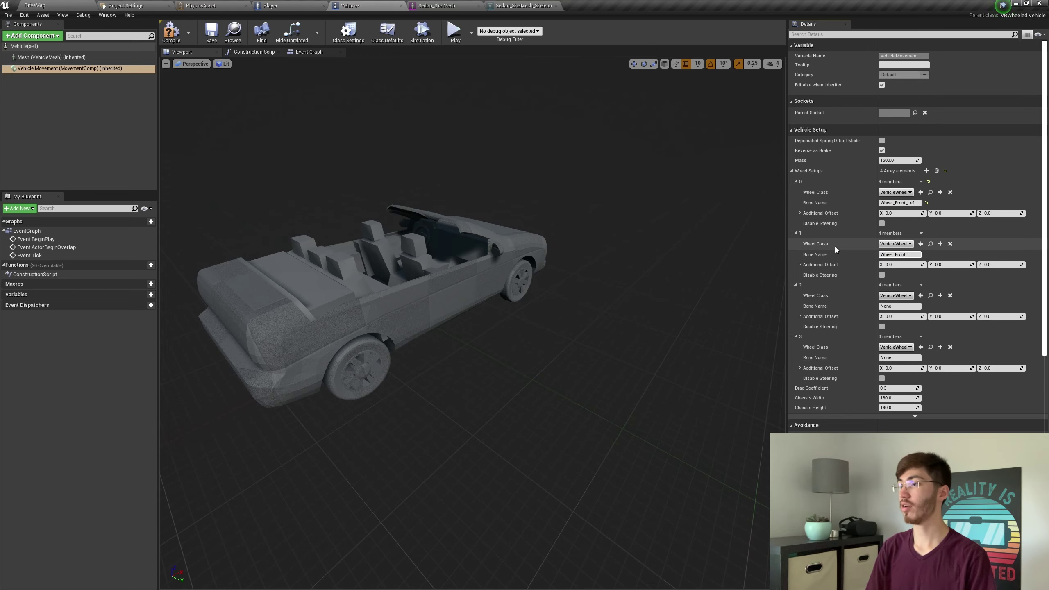
type("Right")
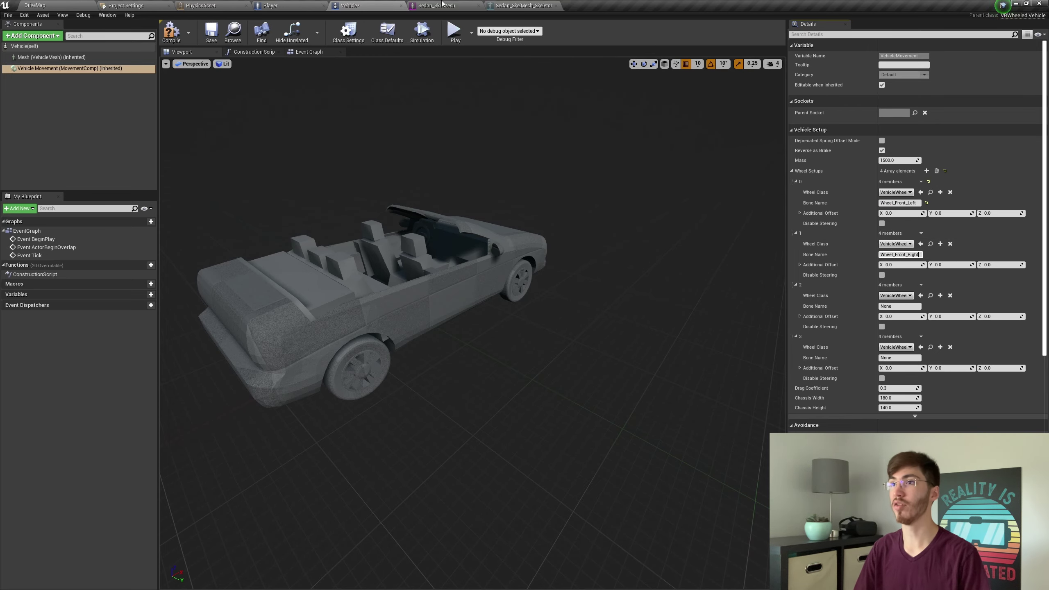
Copy the Wheel_Rear_Right bone name and set the Bone Names of wheel setups 2 and 3 to Wheel_Rear_Right and Wheel_Rear_Left
left_click(510, 5)
right_click(58, 93)
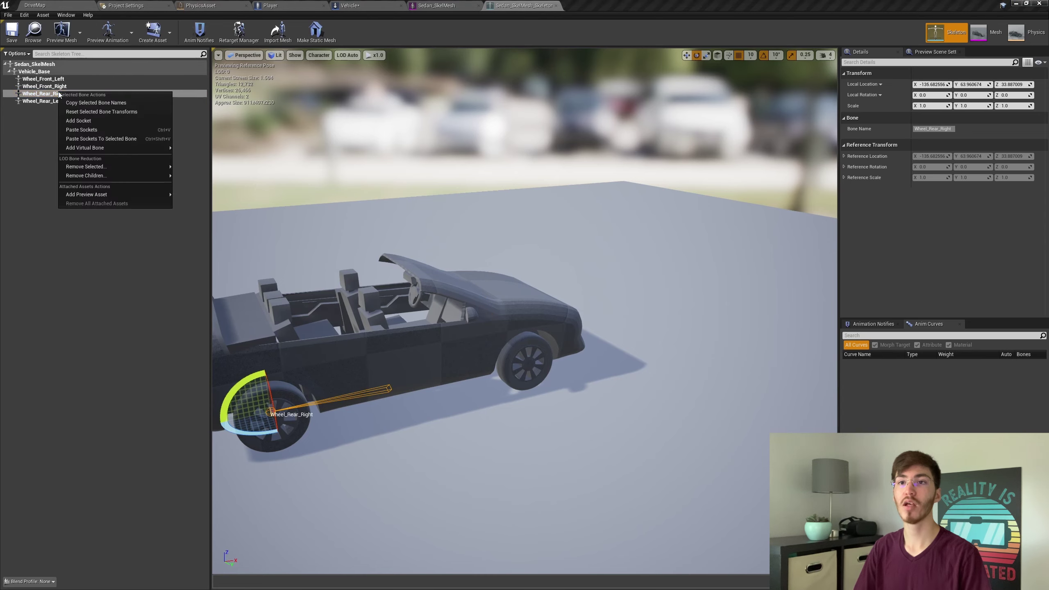
left_click(95, 103)
left_click(350, 5)
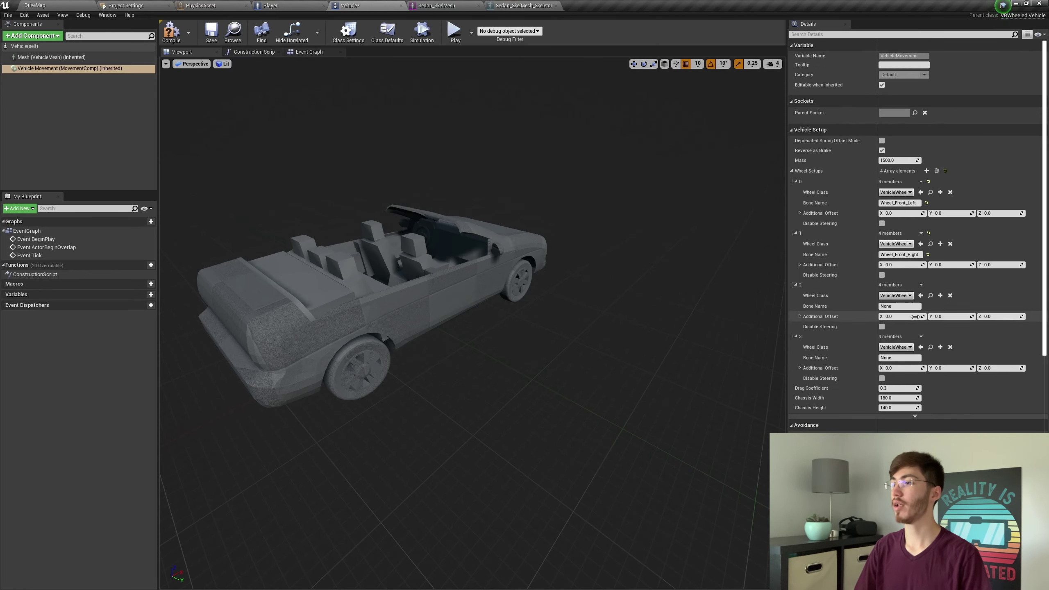
left_click(902, 307)
key("ctrl+v")
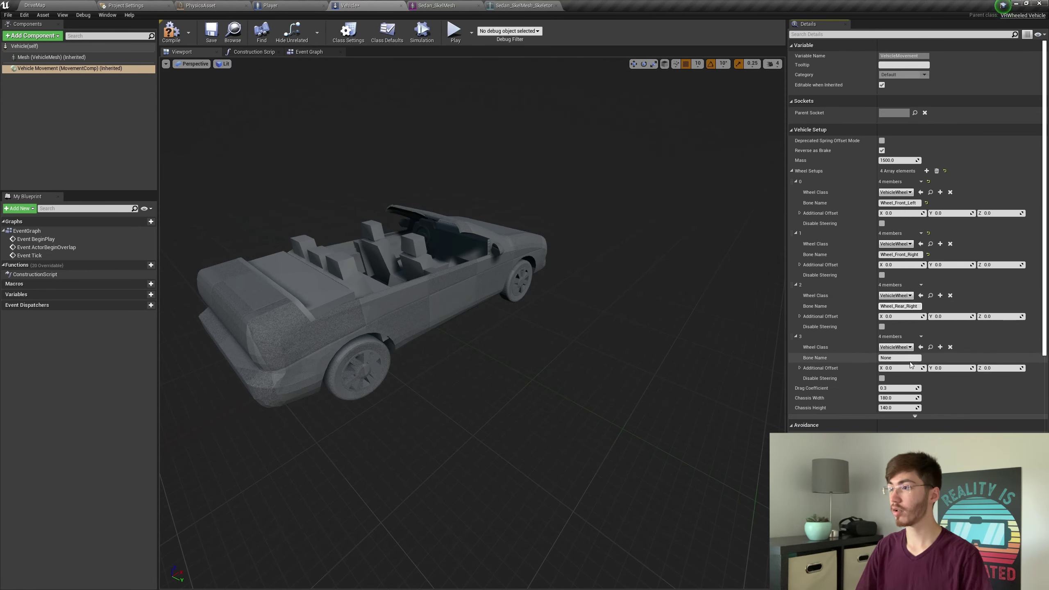
left_click(907, 358)
key("ctrl+v")
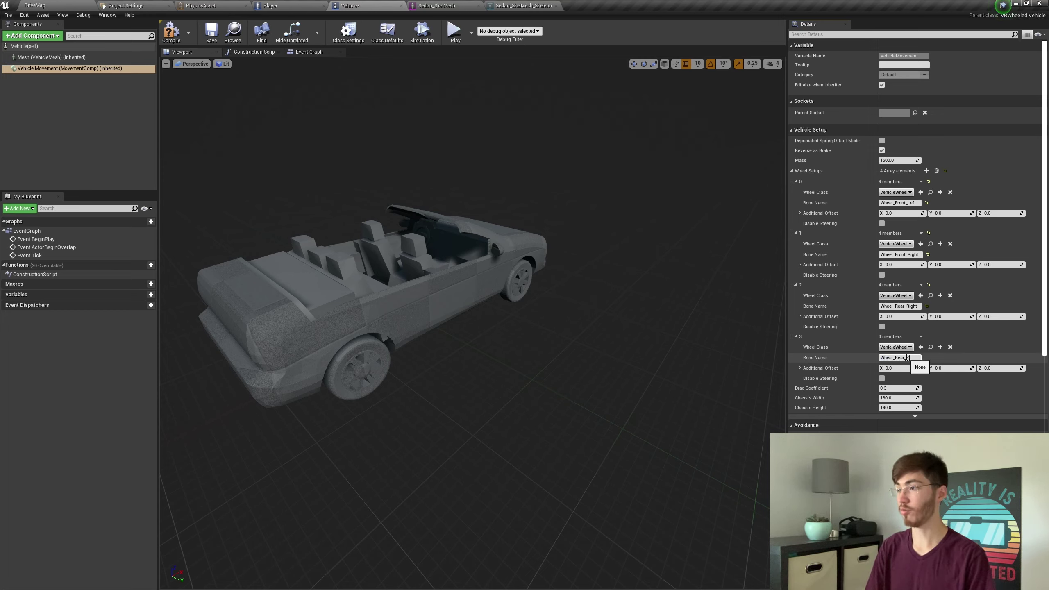
type("Le")
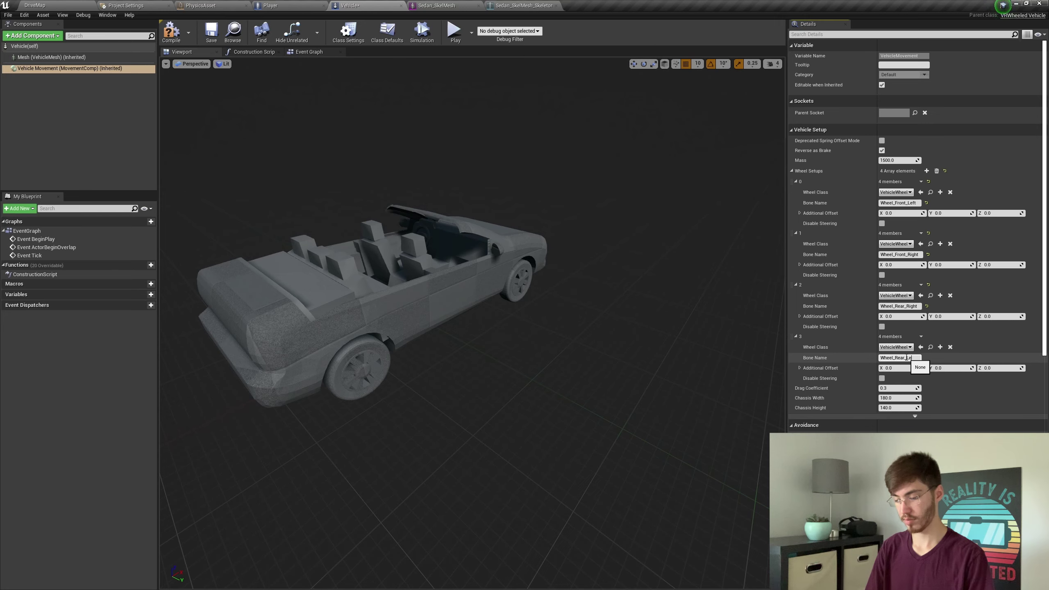
type("ft")
key("Return")
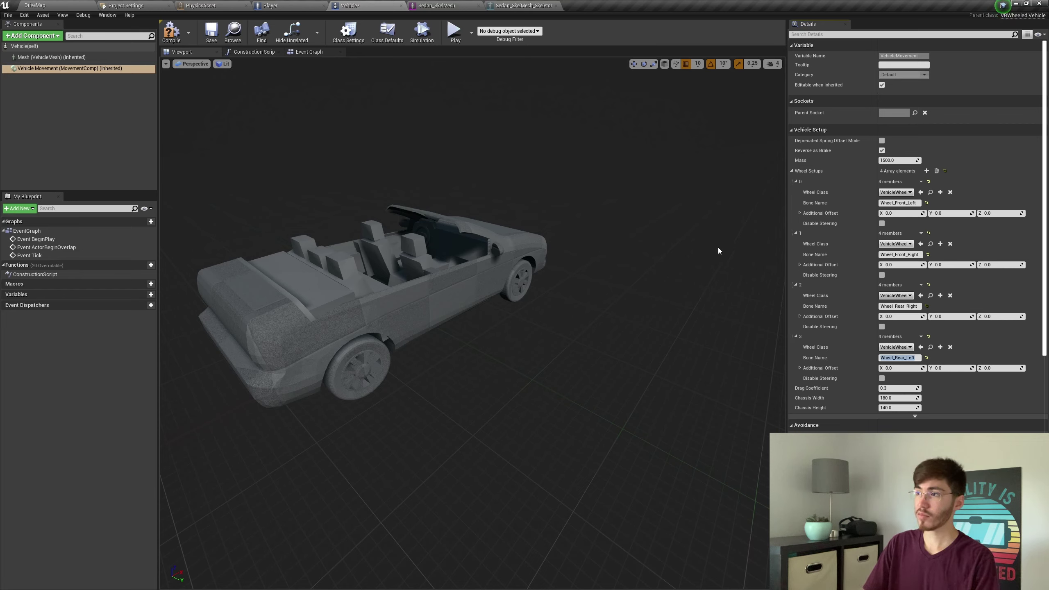
Create a new wheel class blueprint named FrontWheel in the Sedan folder for wheel setup 0
left_click(941, 193)
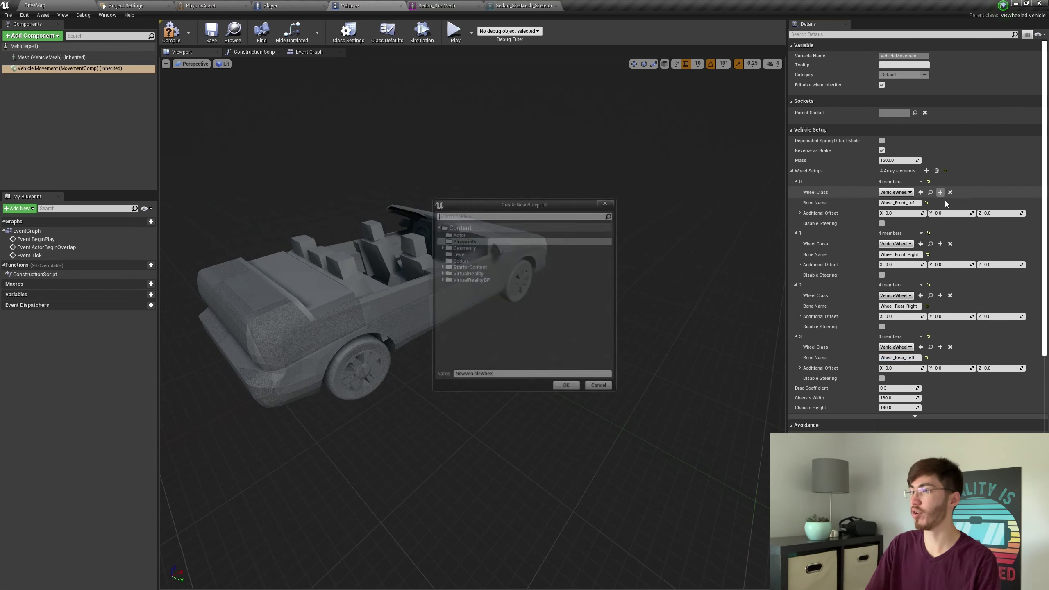
left_click(473, 259)
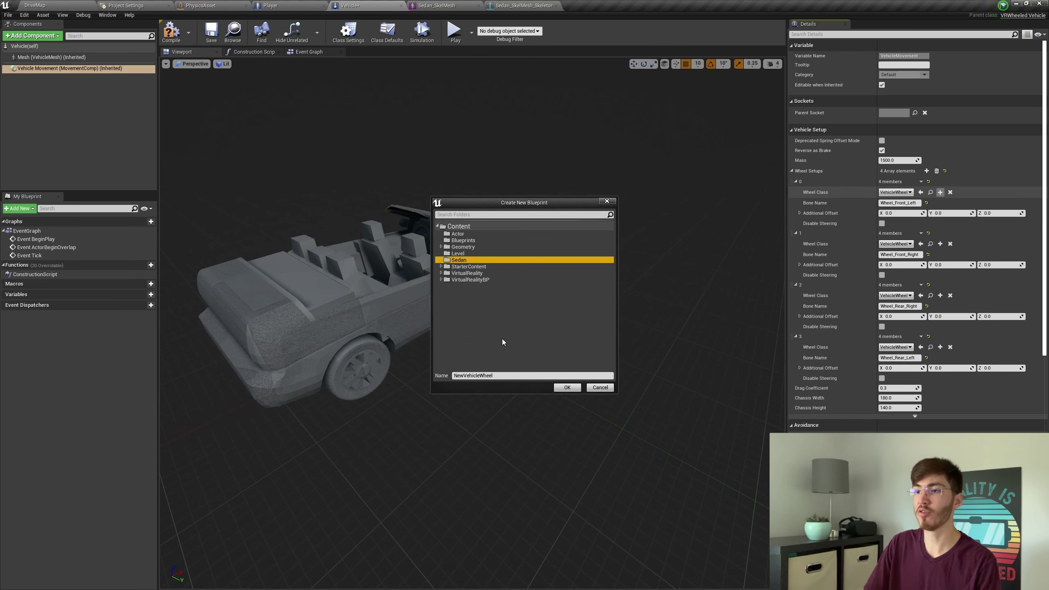
double_click(494, 376)
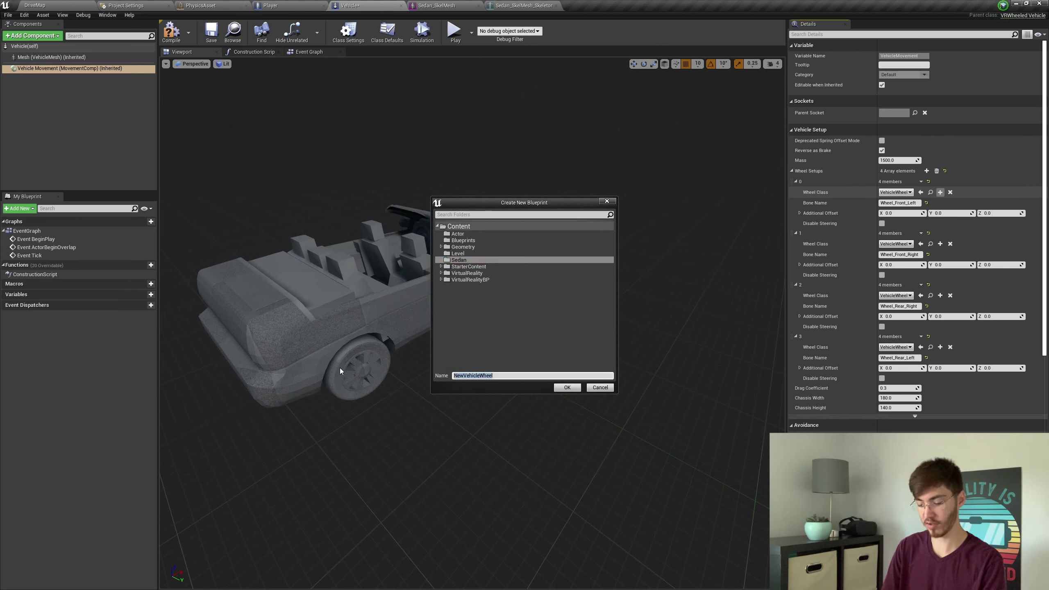
type("FrontWheel")
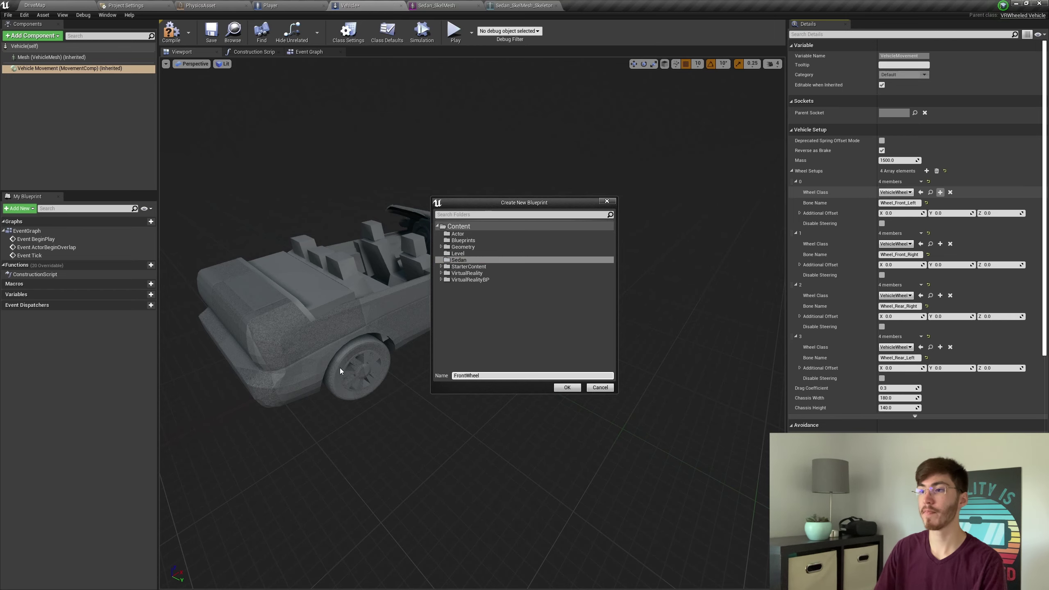
left_click(566, 390)
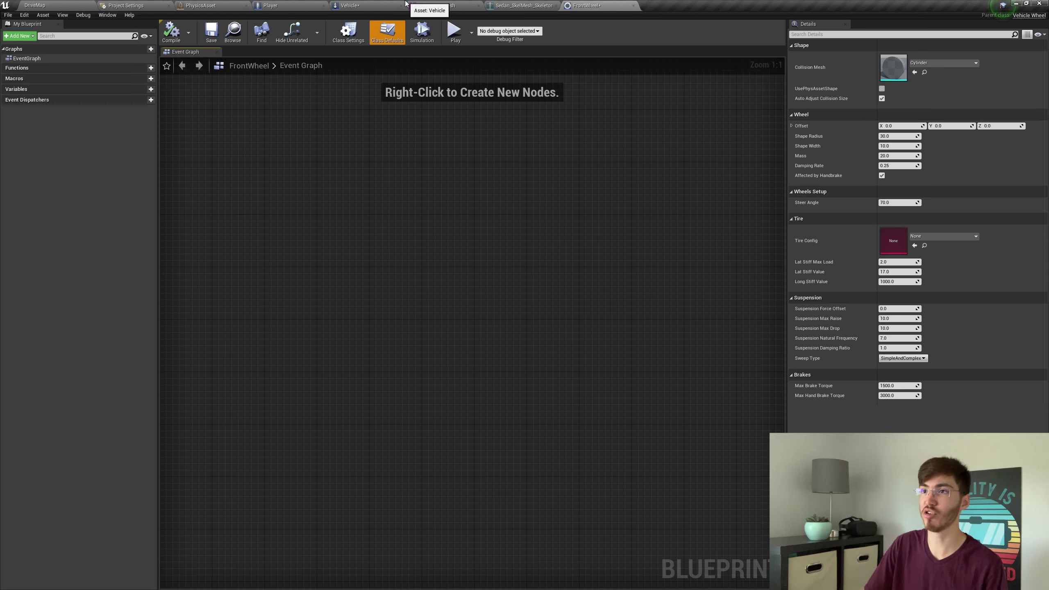
Return to the Vehicle blueprint and assign FrontWheel as the Wheel Class of wheel setup 1
left_click(374, 5)
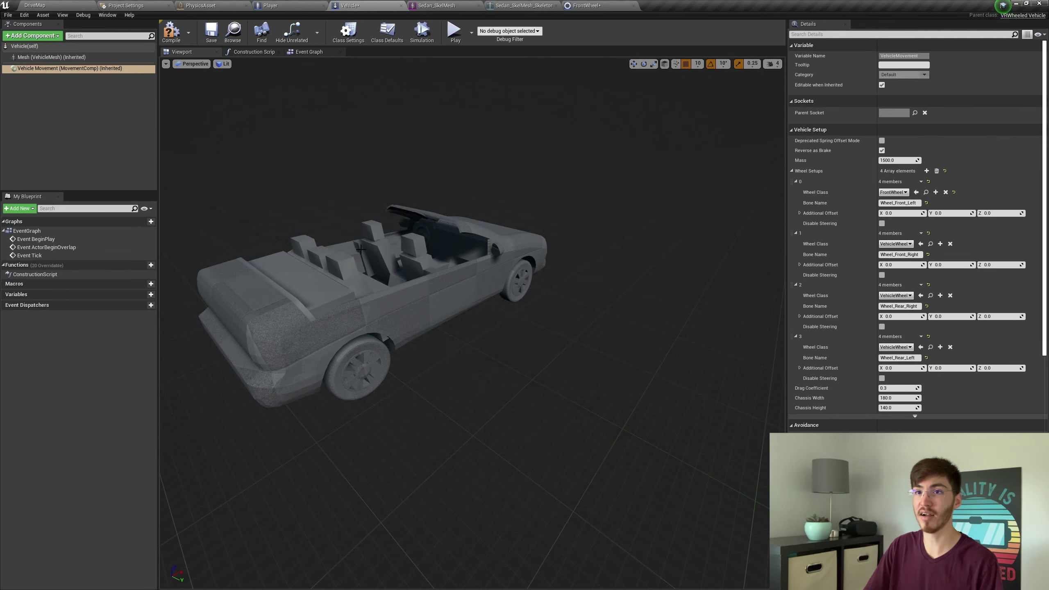
left_click(586, 5)
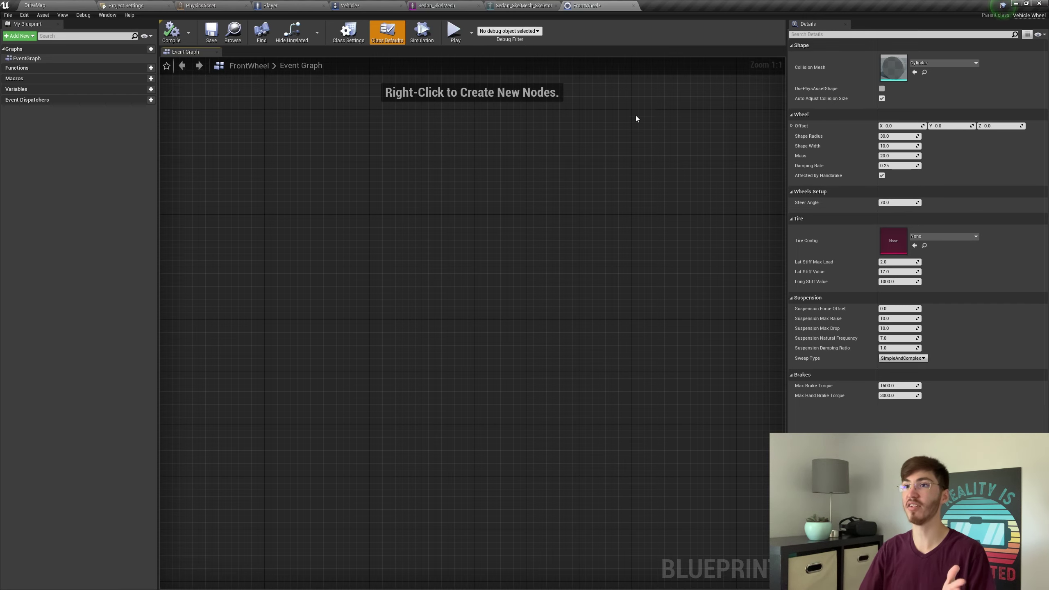
left_click(393, 5)
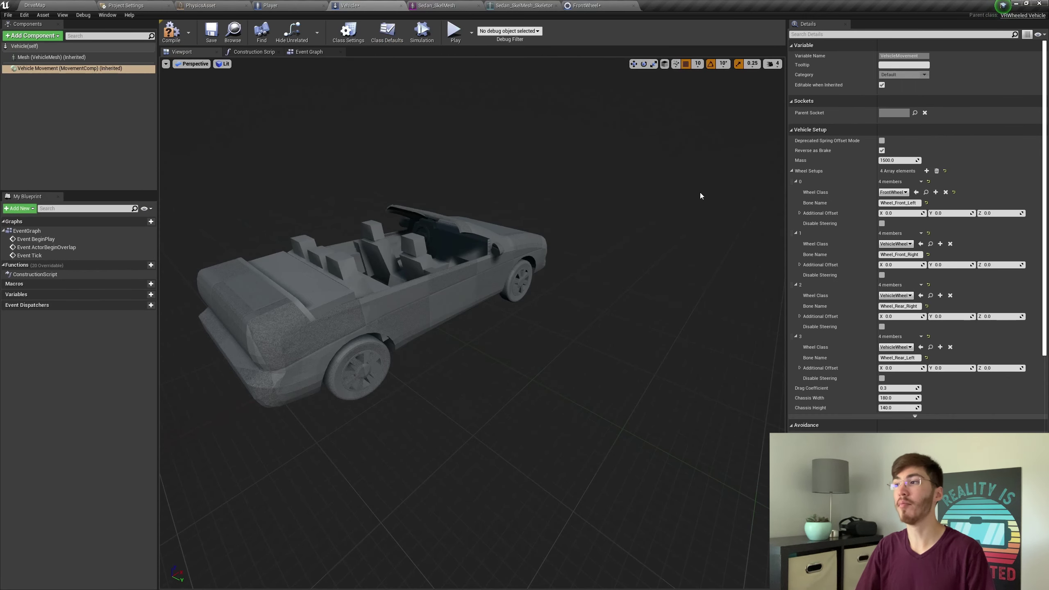
left_click(901, 244)
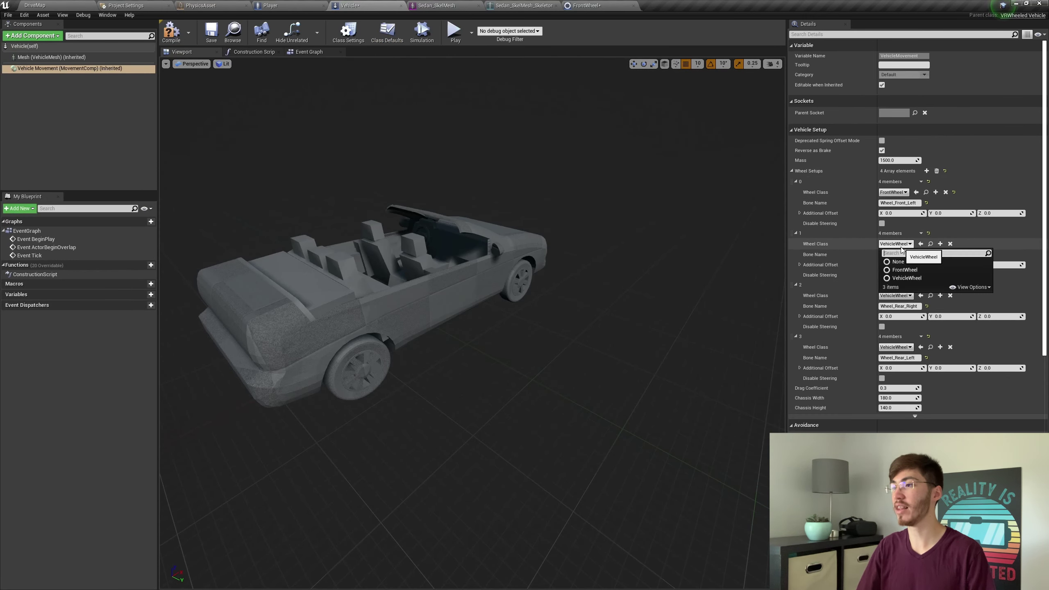
left_click(905, 270)
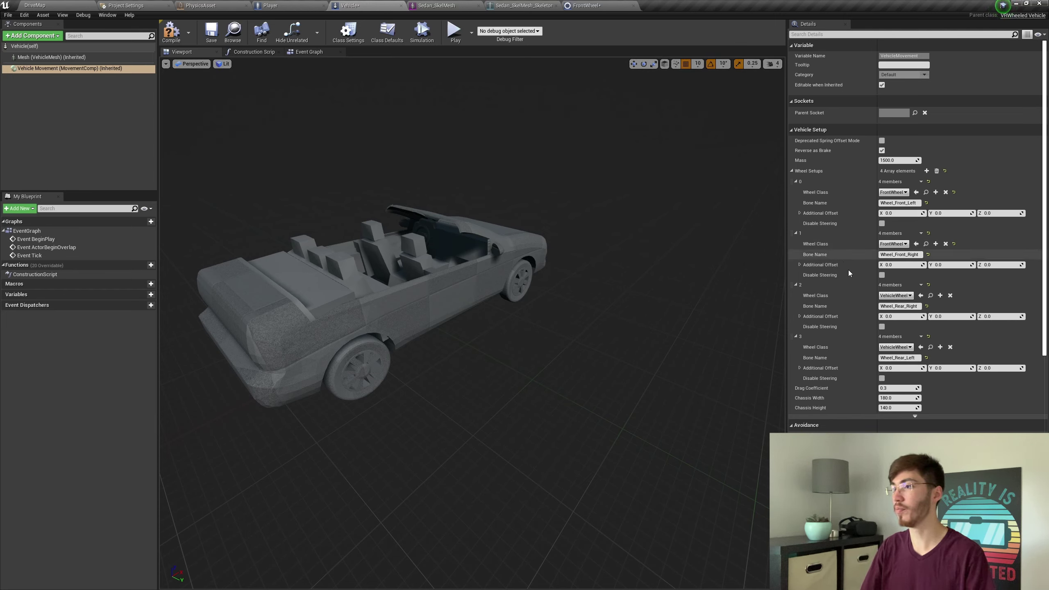
Create a new wheel class blueprint named RearWheel in the Sedan folder for wheel setup 2
left_click(940, 295)
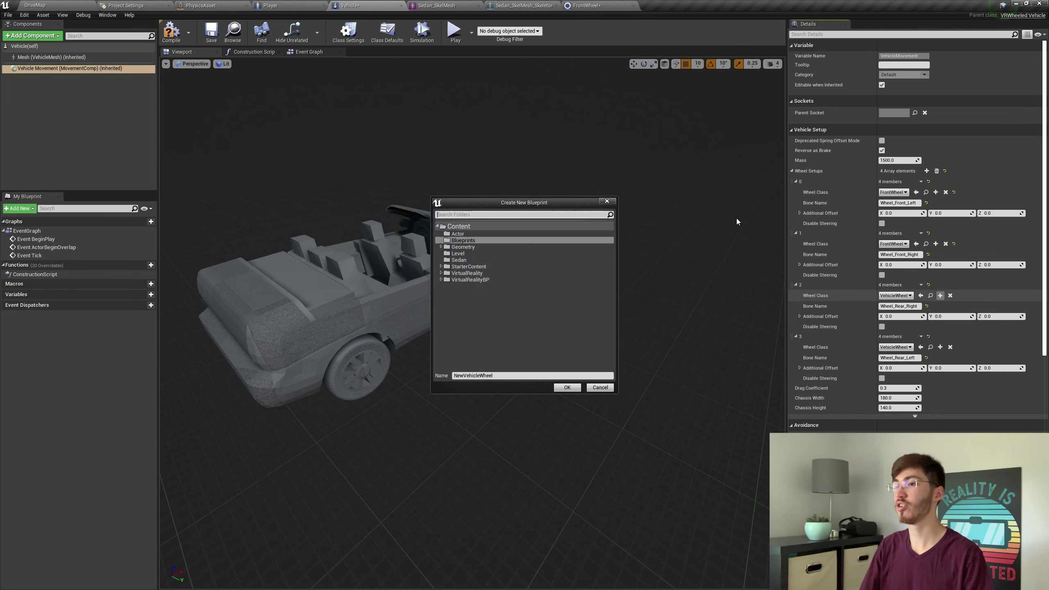
left_click(499, 259)
left_click(475, 376)
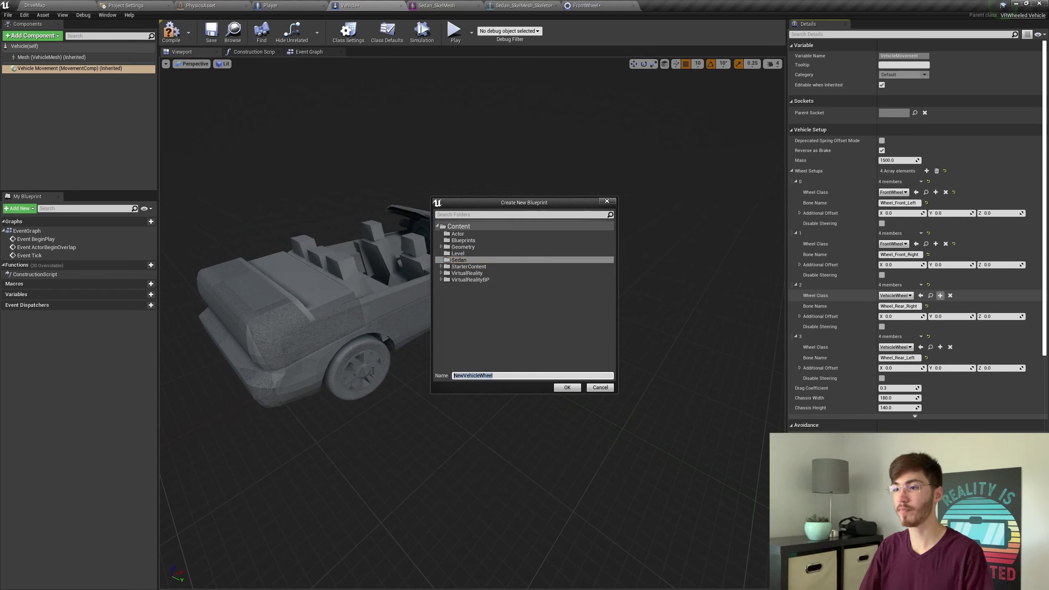
type("RearWheel")
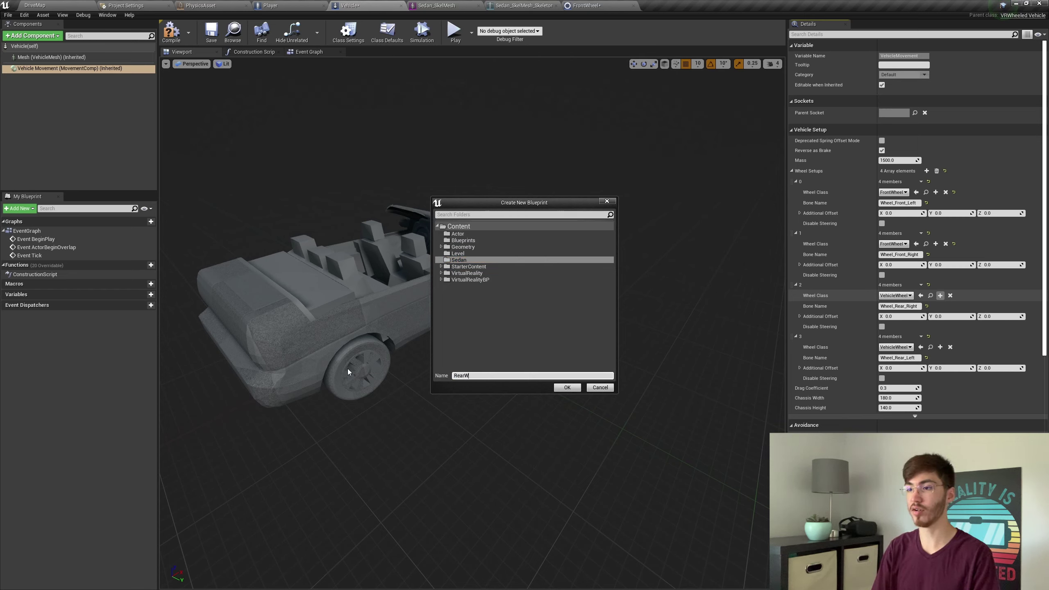
left_click(567, 389)
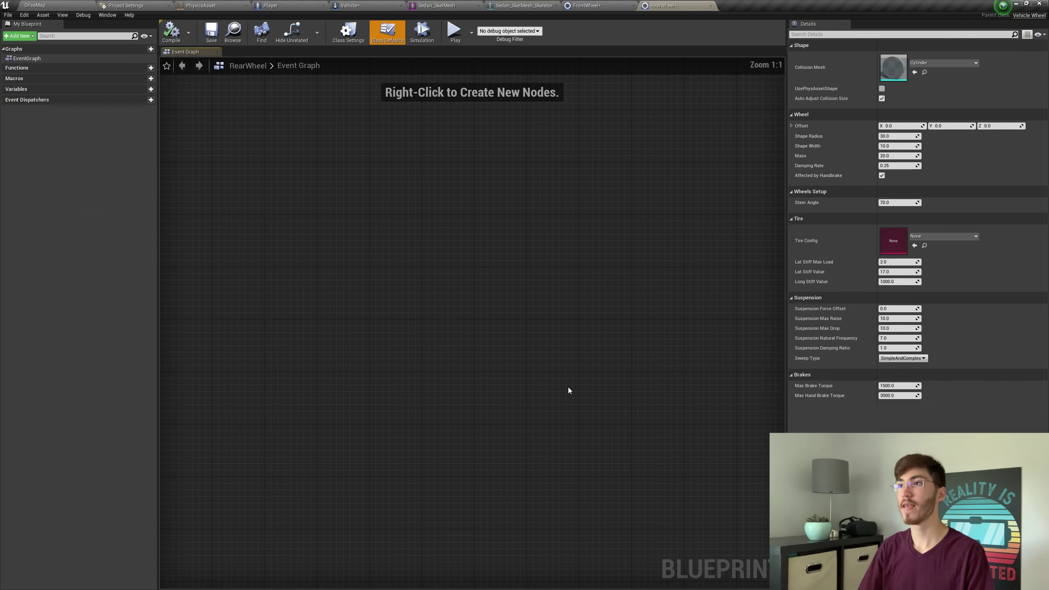
Set RearWheel's Steer Angle to 0, and compile and save the RearWheel and FrontWheel blueprints
left_click_drag(905, 203, 892, 203)
left_click(903, 202)
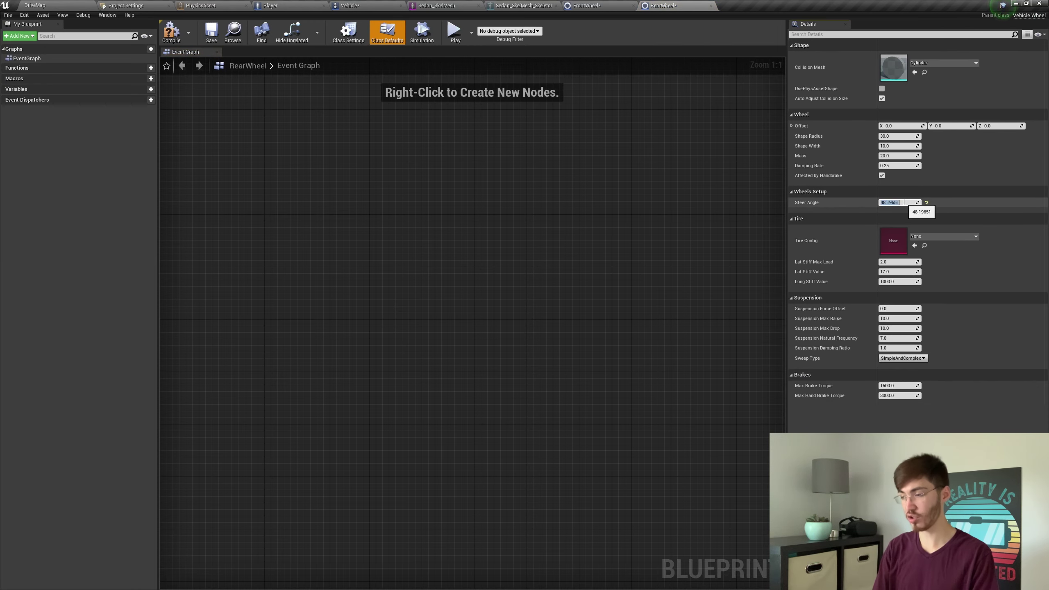
type("0")
left_click(169, 35)
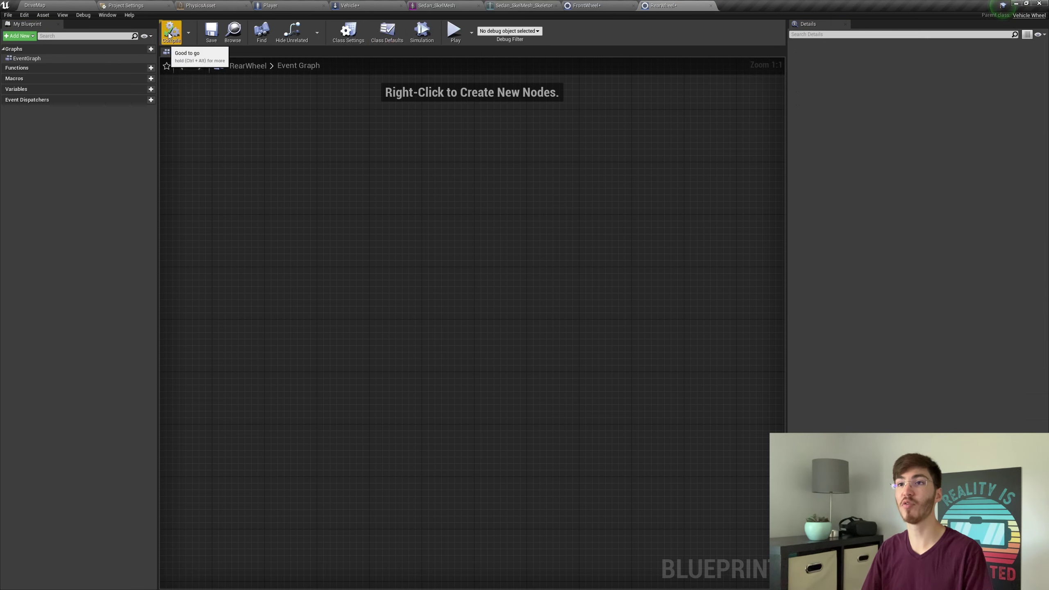
left_click(605, 4)
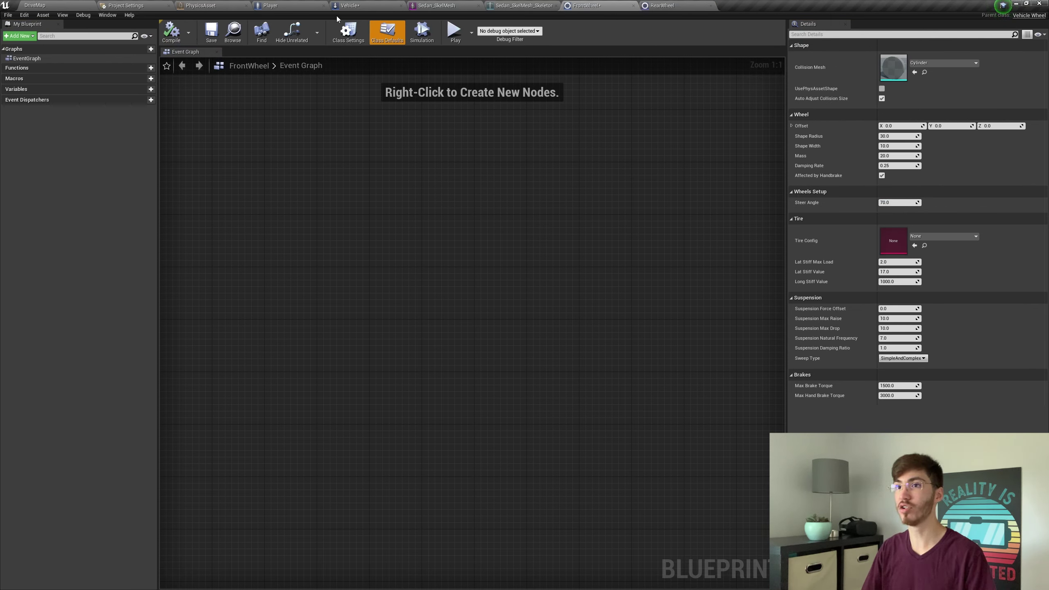
left_click(655, 4)
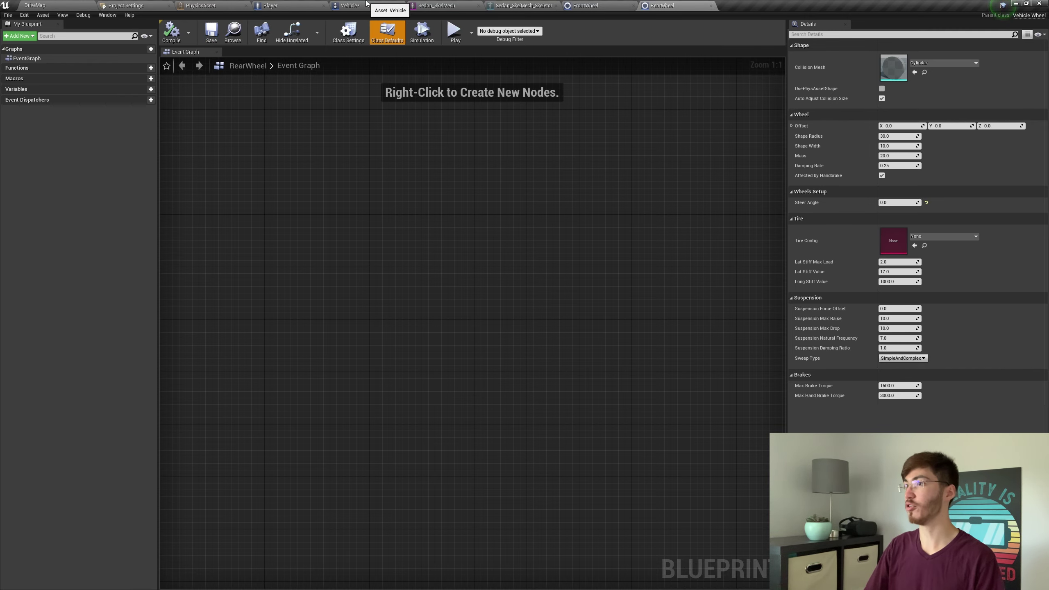
Assign RearWheel as the Wheel Class of wheel setup 3 in the Vehicle Movement component and compile the Vehicle blueprint
left_click(351, 5)
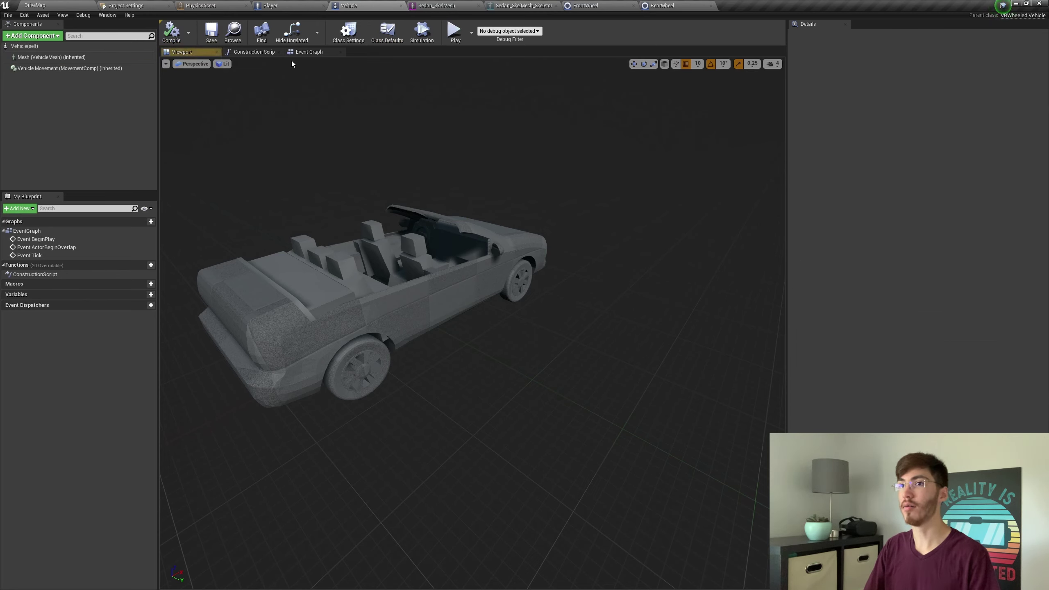
left_click(59, 68)
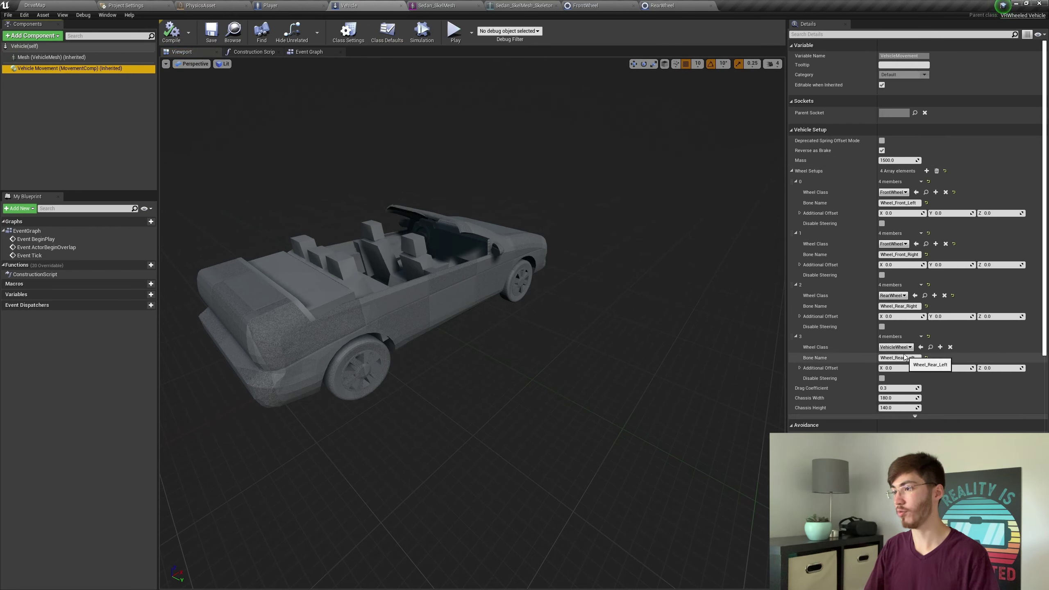
left_click(895, 348)
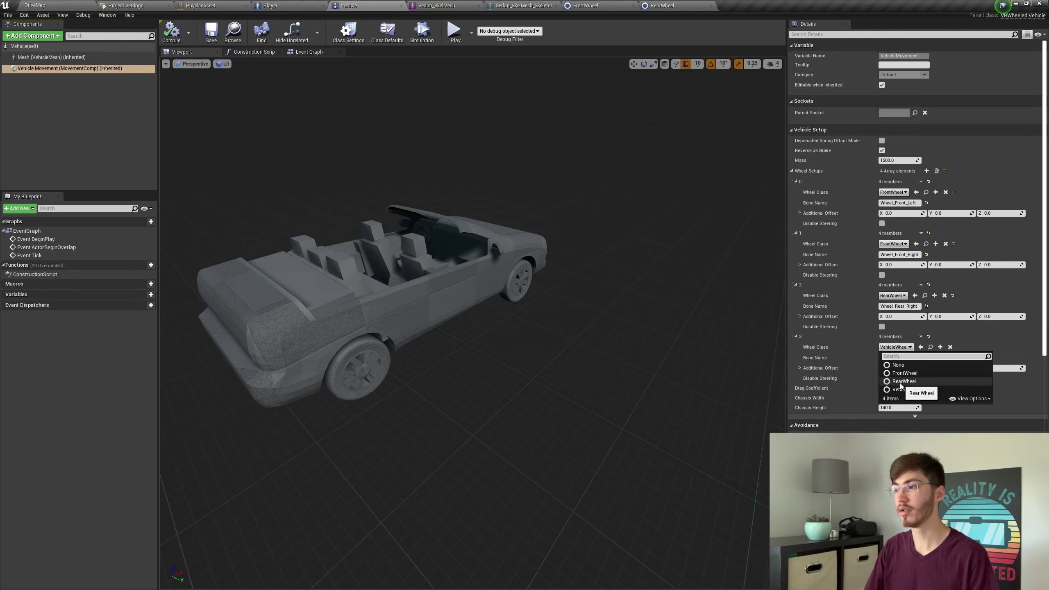
left_click(913, 393)
left_click(171, 33)
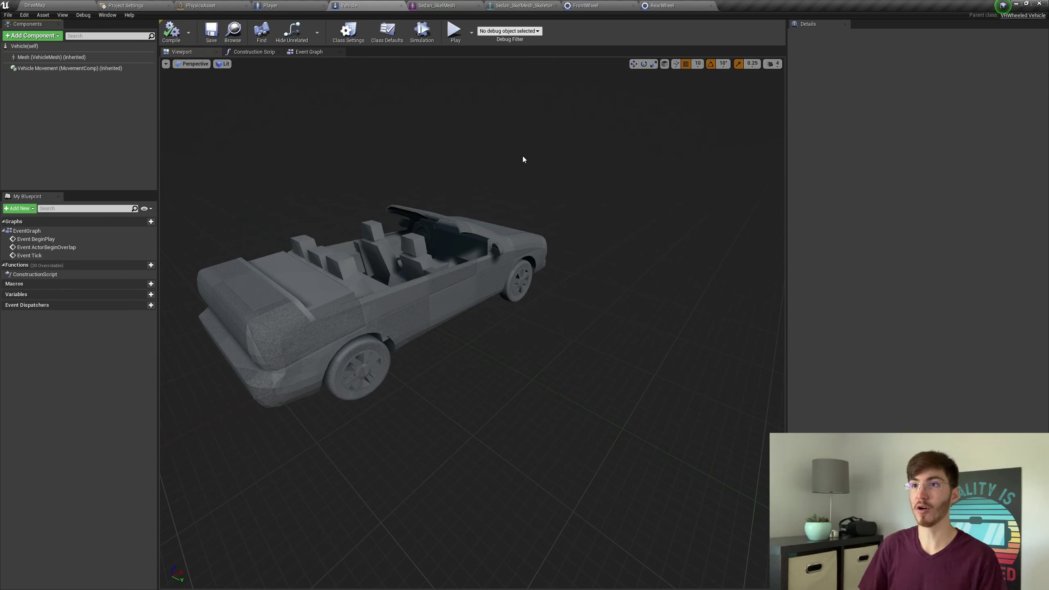
Select the Vehicle blueprint's Mesh component and review its animation, mesh and material properties
left_click(51, 57)
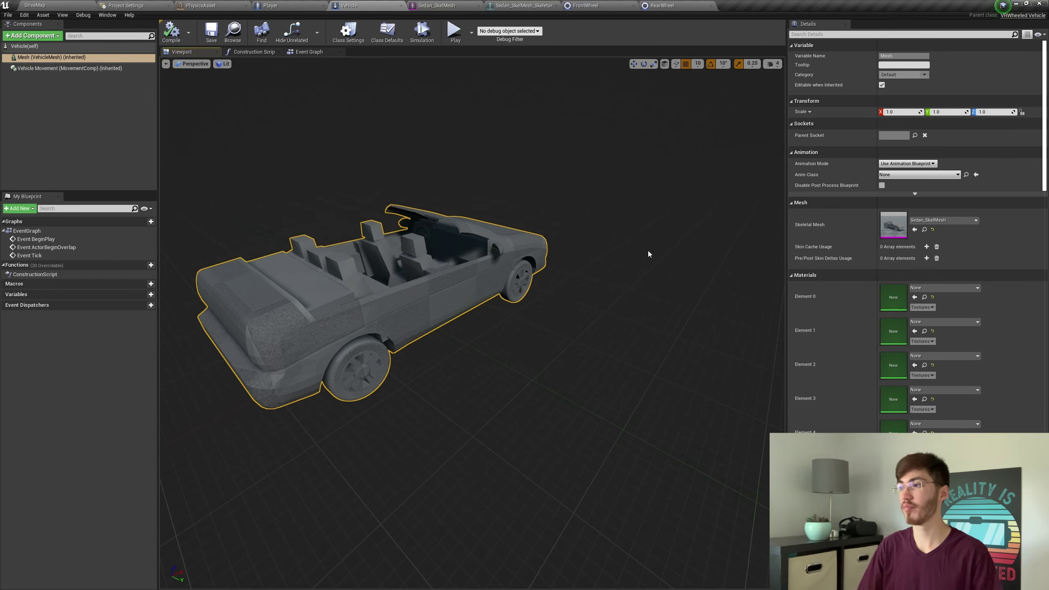
scroll(932, 304, "down", 3)
scroll(938, 303, "up", 6)
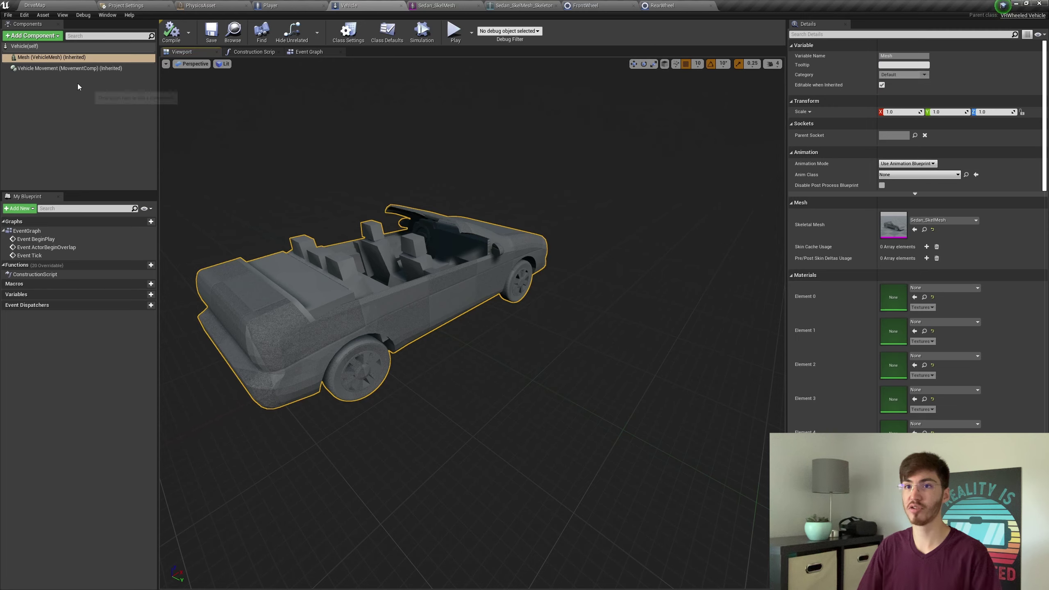
left_click(62, 68)
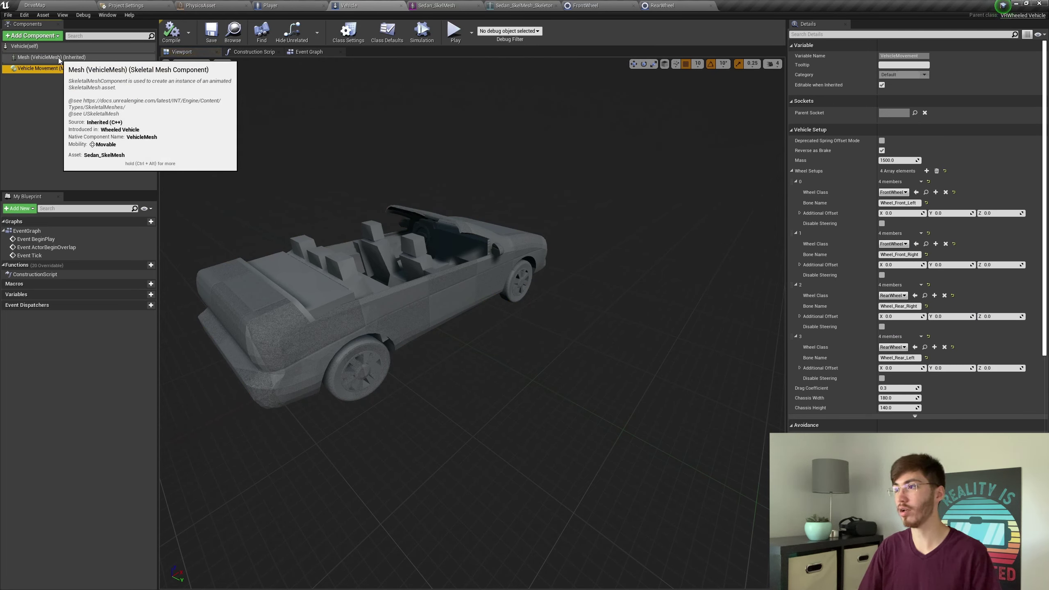
left_click(59, 58)
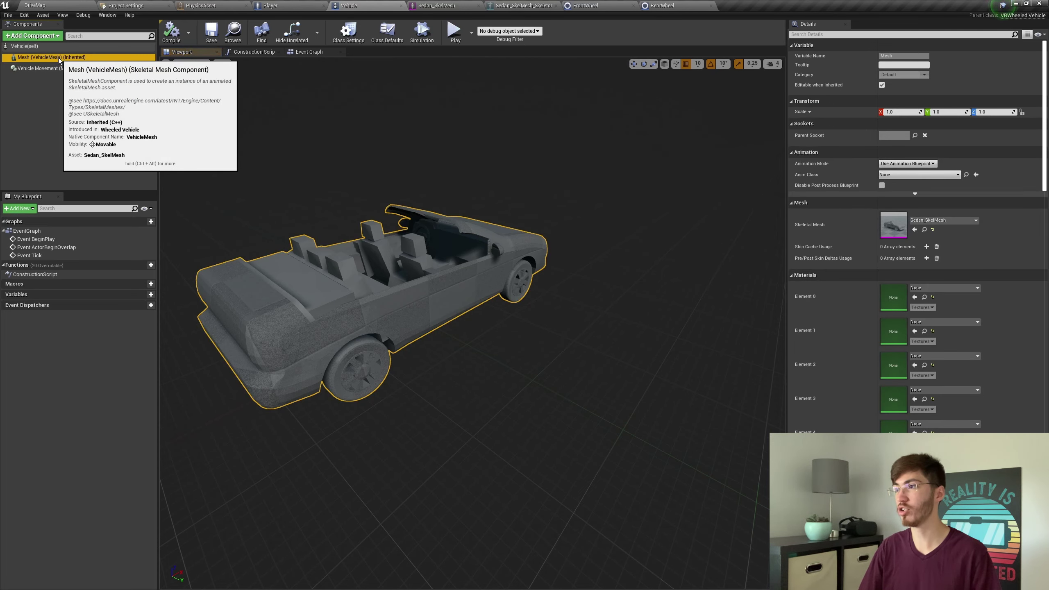
Go to the Player blueprint's Event Graph and add a new variable named Vehicle
left_click(272, 5)
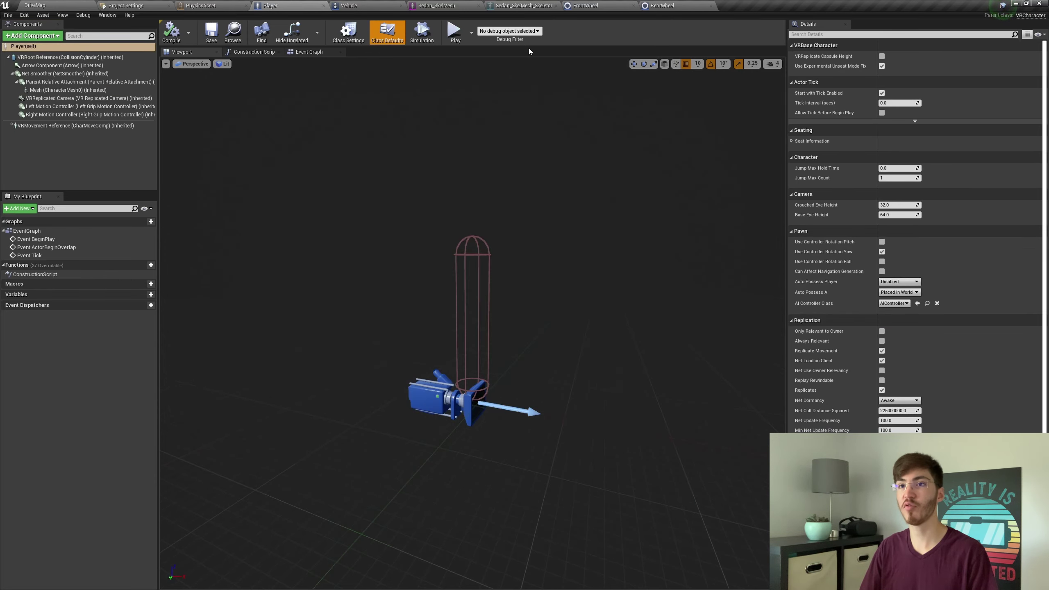
left_click(308, 51)
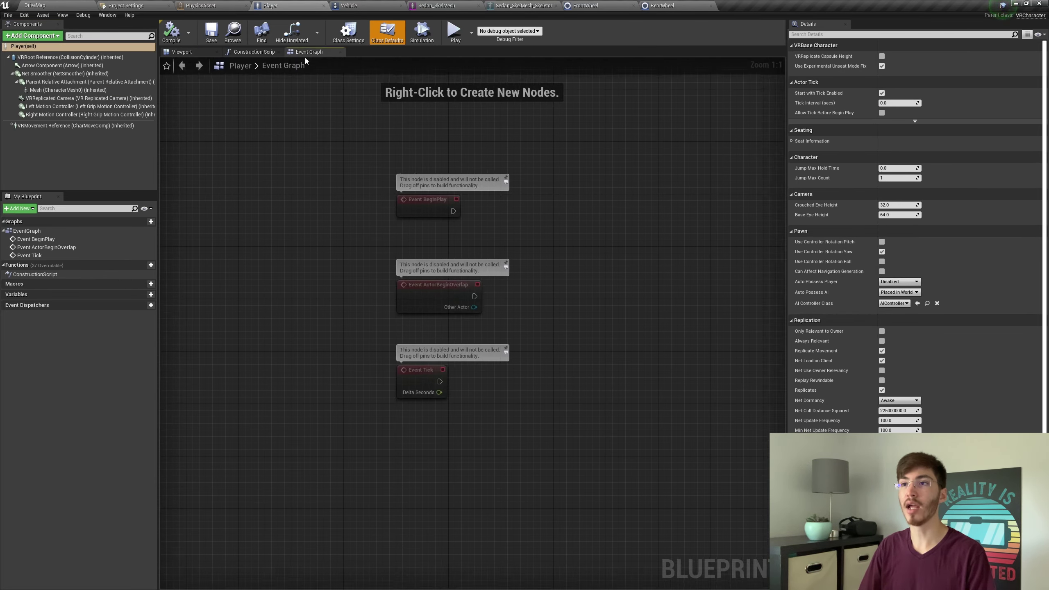
left_click(184, 51)
left_click_drag(495, 270, 516, 271)
left_click(308, 51)
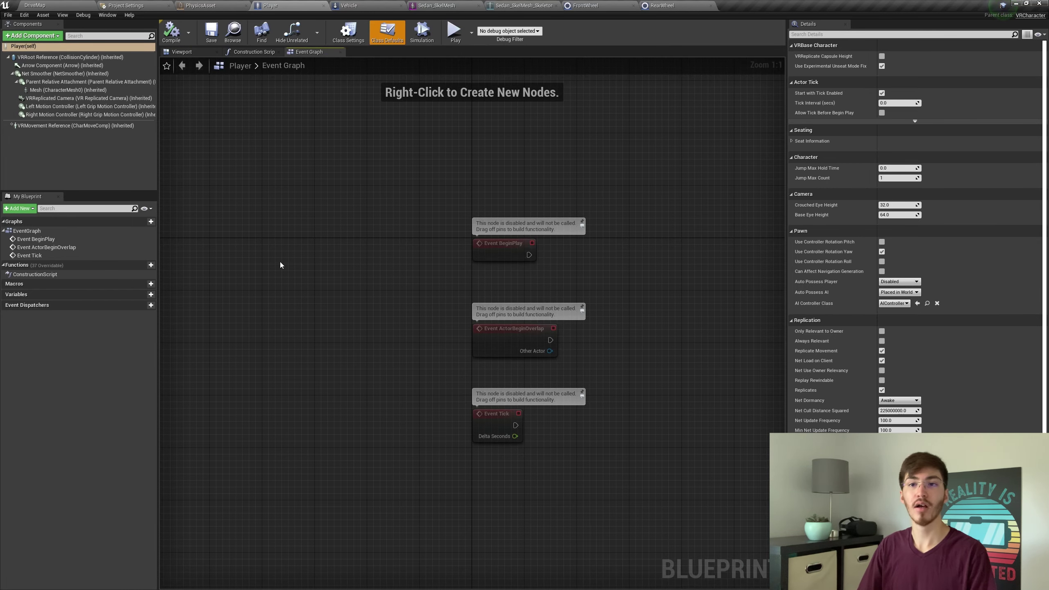
left_click(141, 295)
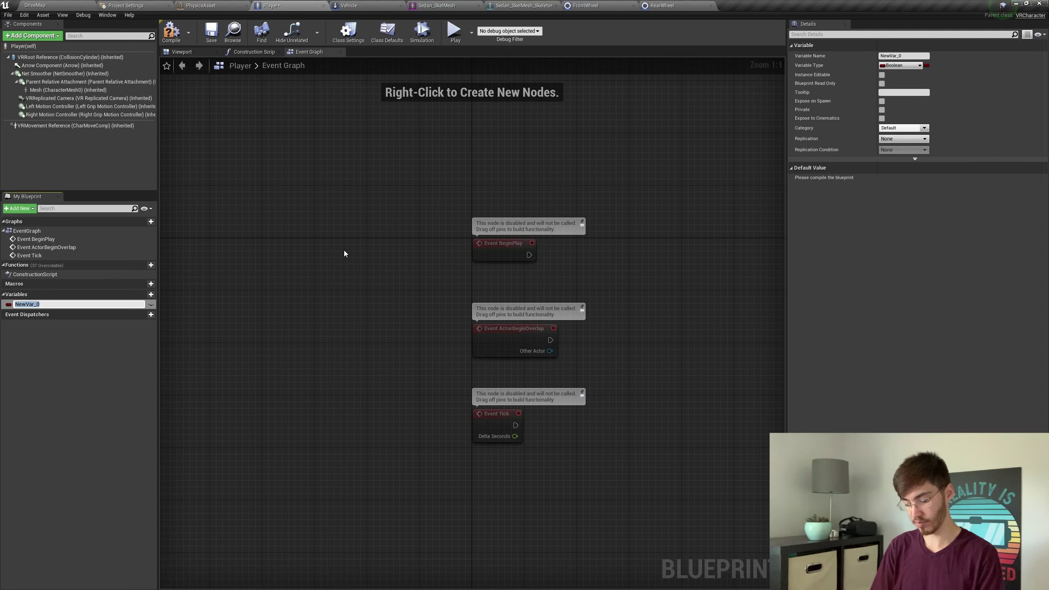
type("Vehicle")
key("Return")
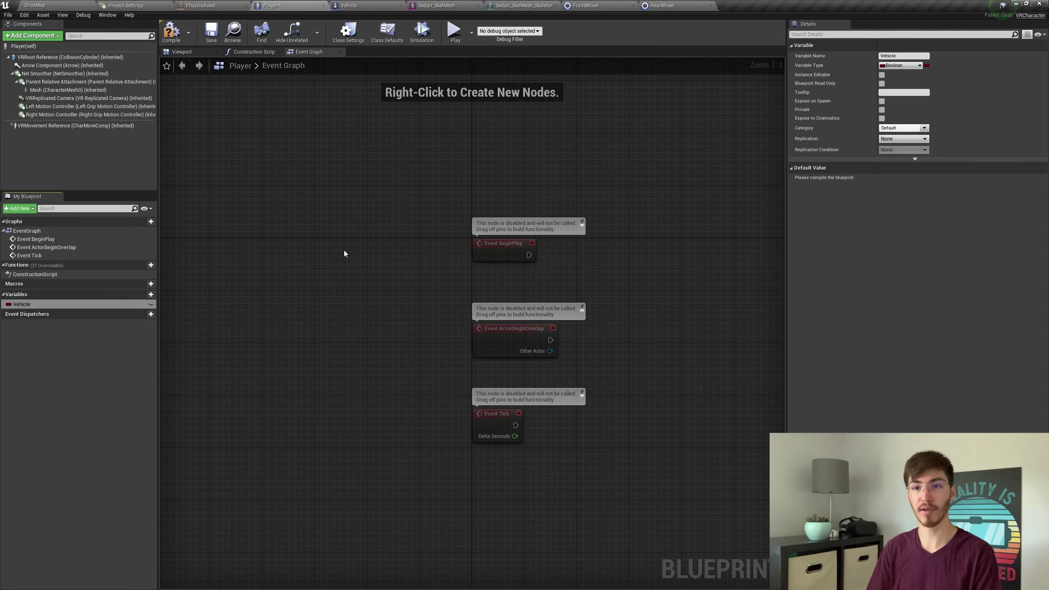
Set the Vehicle variable's type to a Vehicle object reference, and compile and save the Player blueprint
left_click(905, 65)
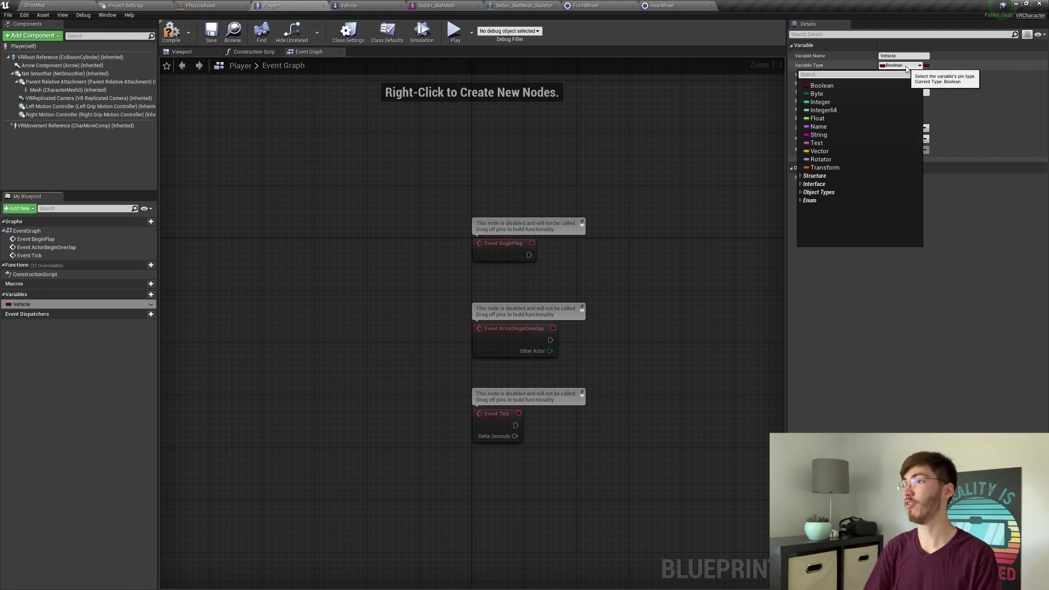
type("vehicle")
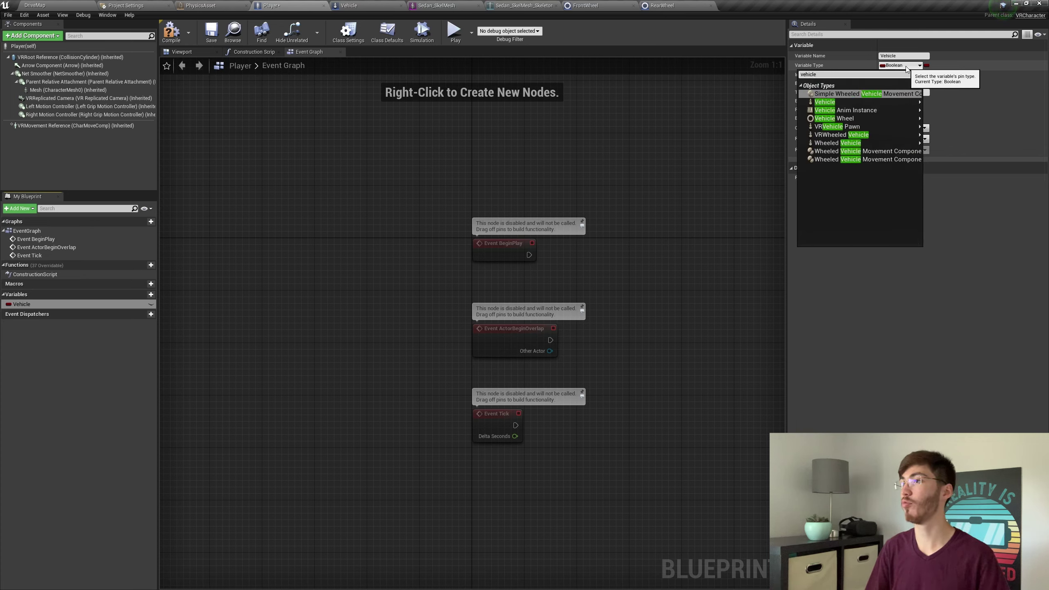
key("Down")
key("Return")
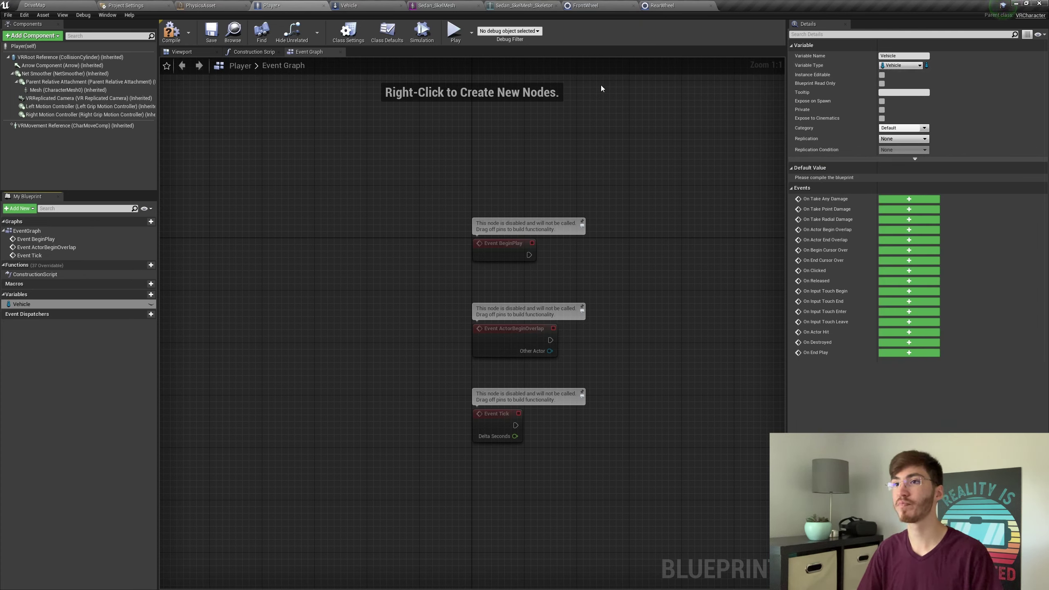
left_click(171, 31)
left_click(211, 31)
Place a Vehicle getter below Event Tick and check the thumbstick axis mappings in the project's Input settings
right_click_drag(471, 326, 404, 225)
right_click_drag(335, 364, 299, 226)
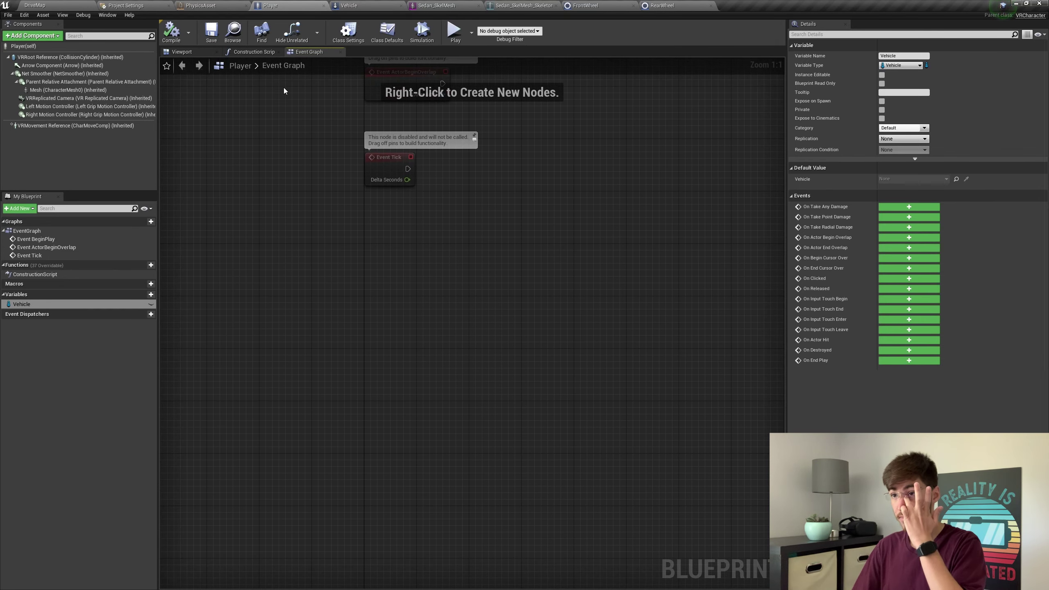
left_click(126, 6)
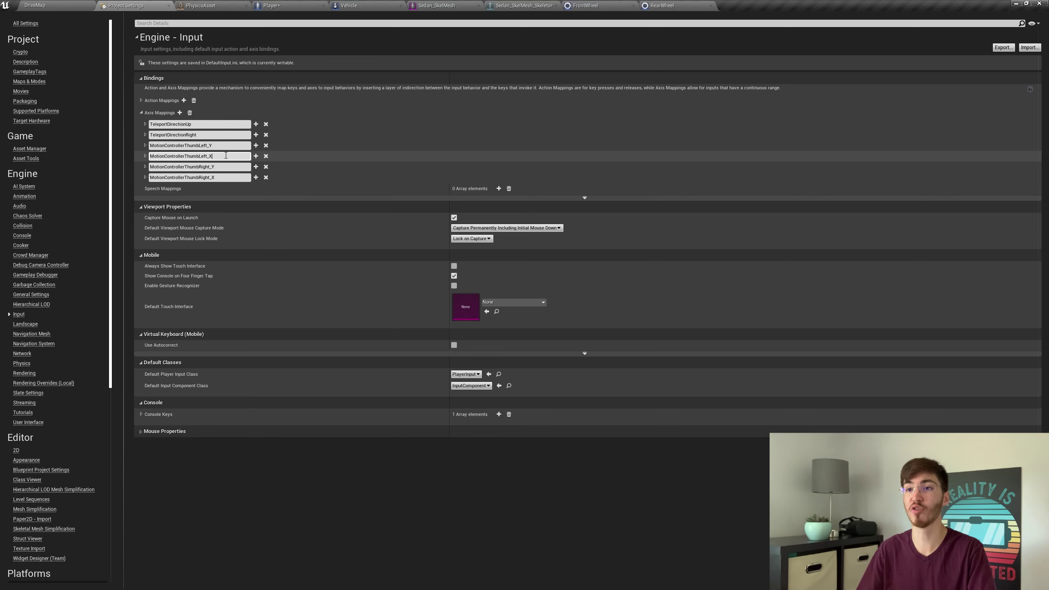
left_click(273, 5)
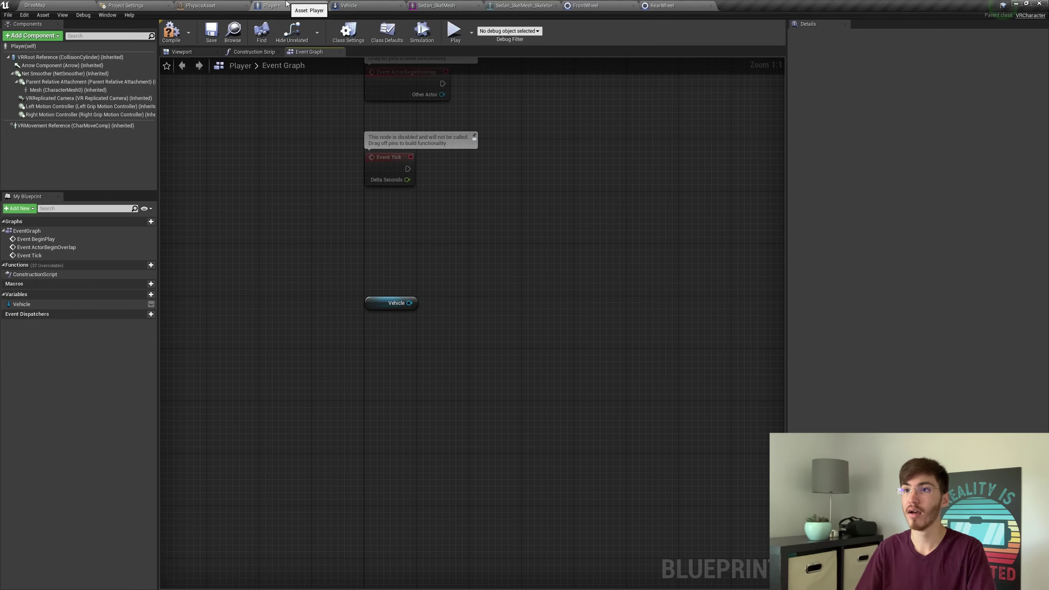
Add the MotionControllerThumbLeft_X axis event to Player's Event Graph and position it just above the Vehicle getter
right_click(431, 261)
type("m")
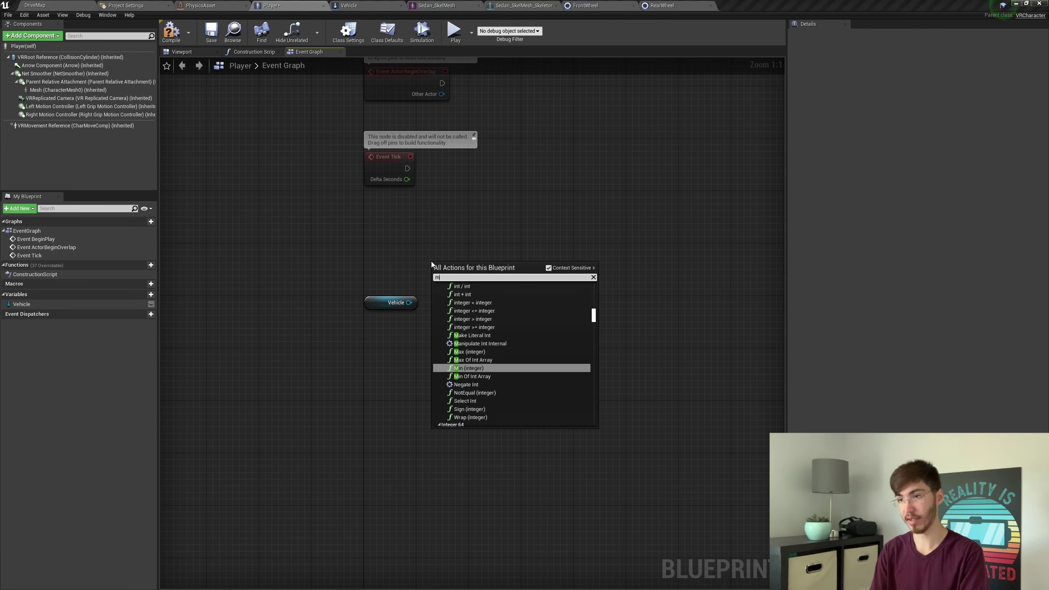
type("otion controller")
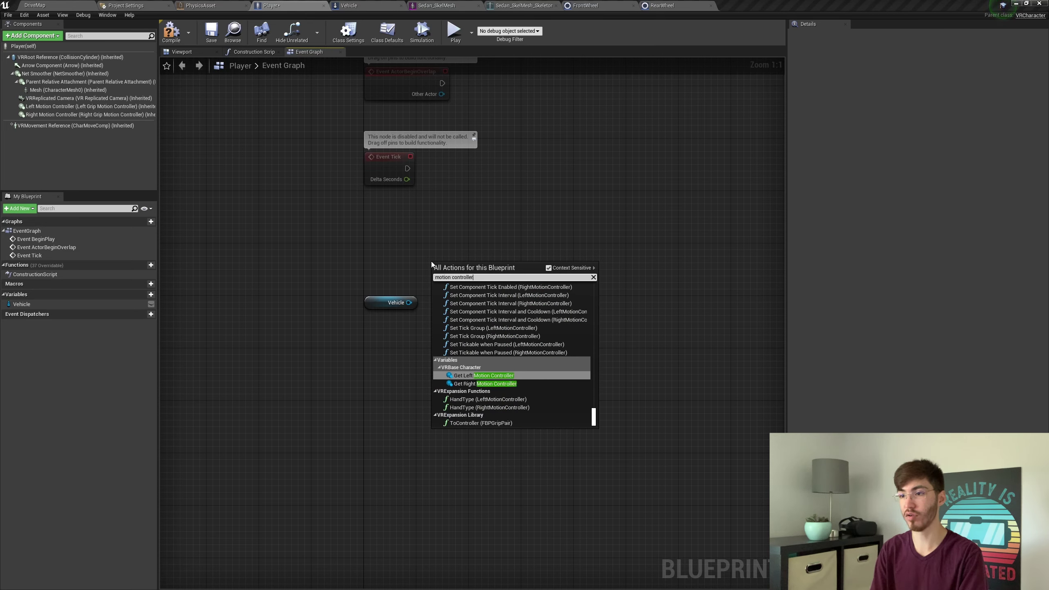
type("thumb")
key("Up")
key("Up")
key("Up")
key("Up")
key("Up")
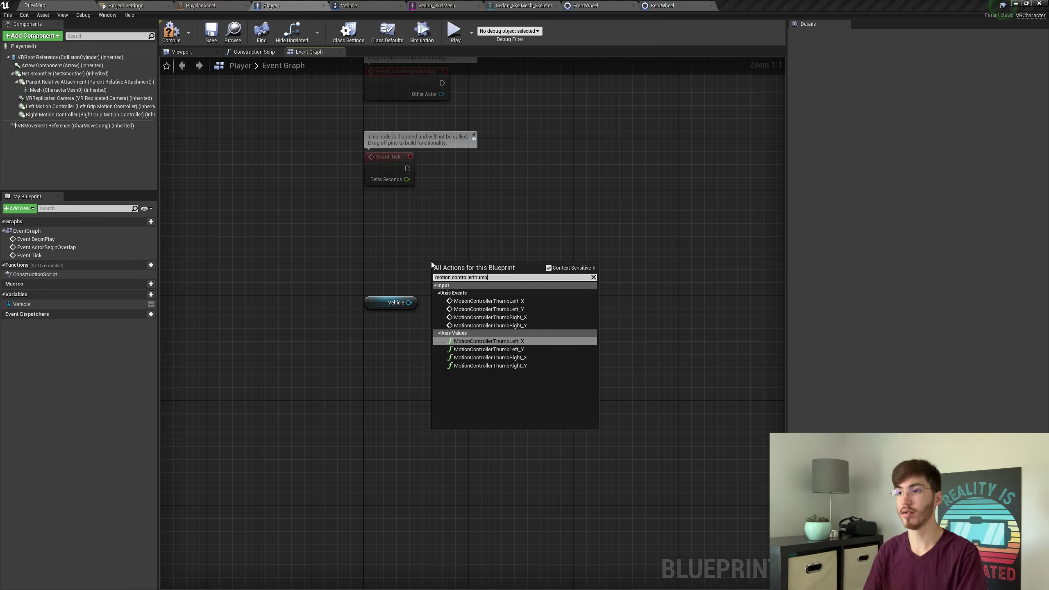
key("Return")
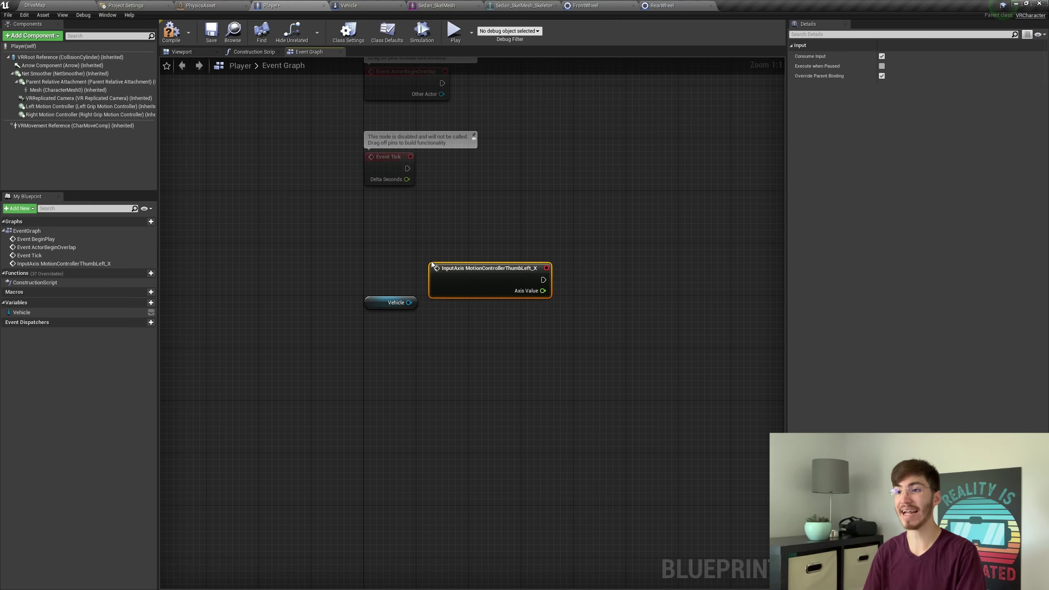
left_click_drag(487, 280, 428, 277)
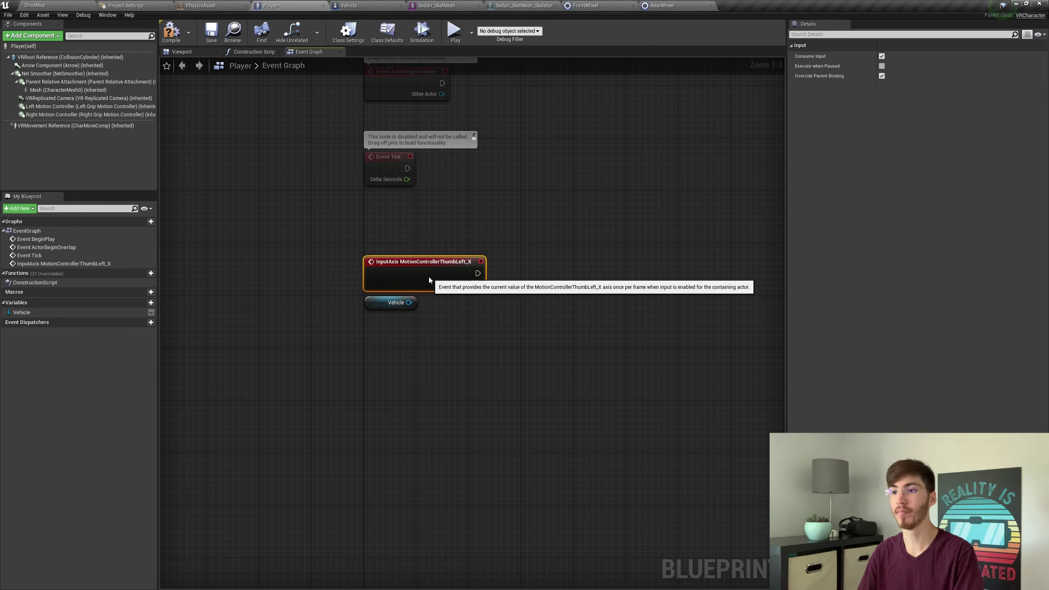
left_click(434, 343)
Add the MotionControllerThumbLeft_Y axis event below the MotionControllerThumbLeft_X event
right_click(373, 408)
type("moti")
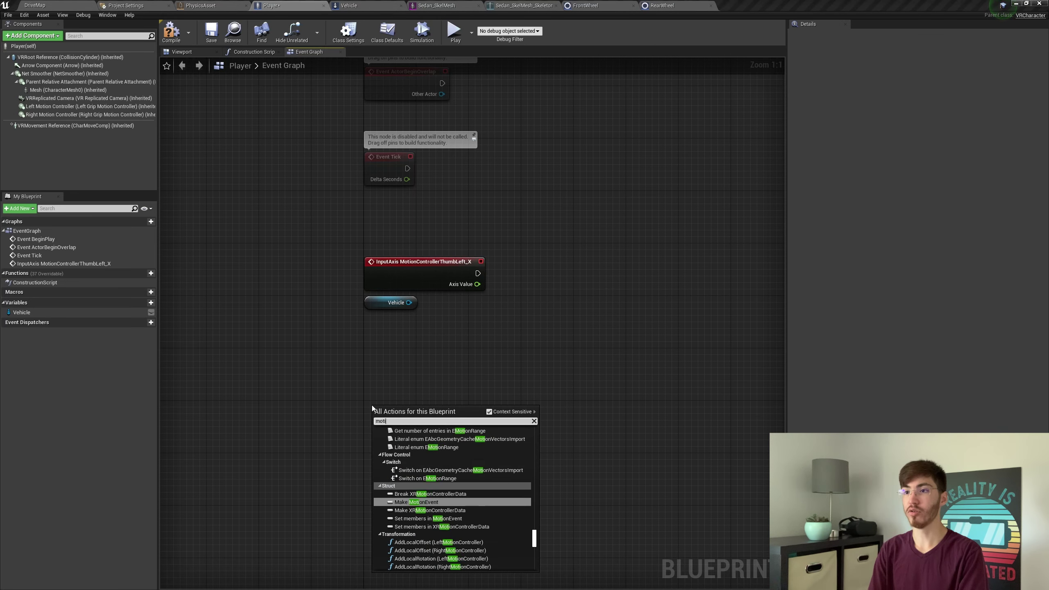
type("oncontrollerthumb")
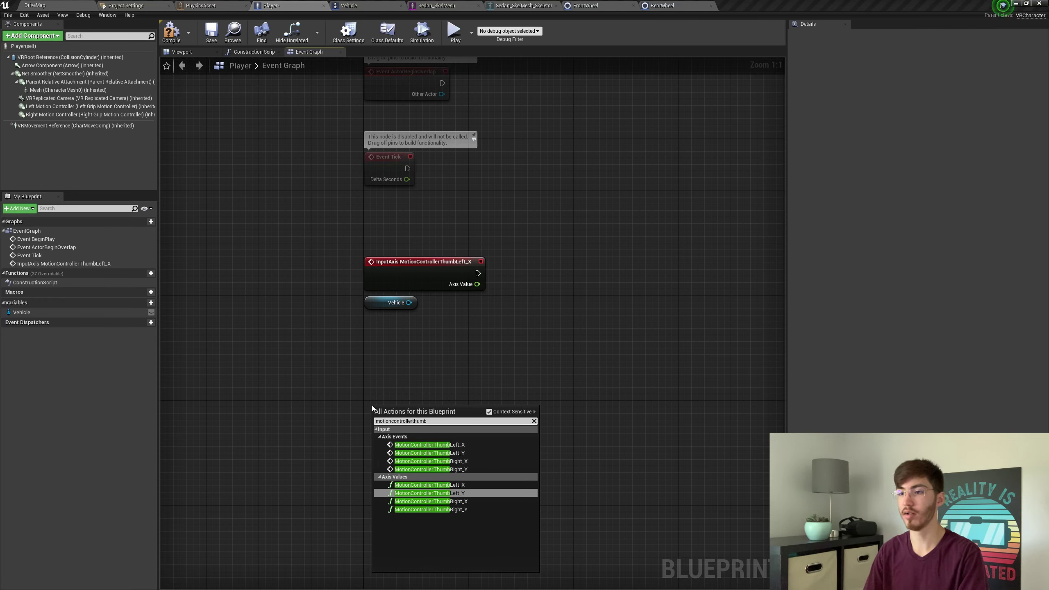
left_click(504, 453)
left_click(371, 347)
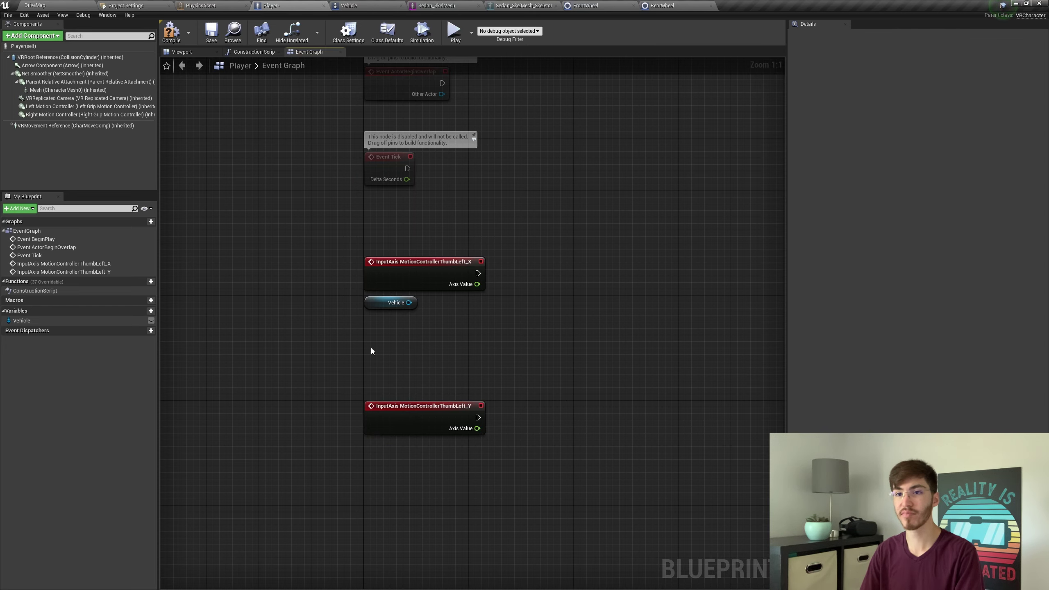
Place a second Vehicle getter under the MotionControllerThumbLeft_Y event and align the first getter under the X event's Axis Value output
left_click_drag(47, 321, 444, 454)
left_click(428, 476)
left_click(417, 352)
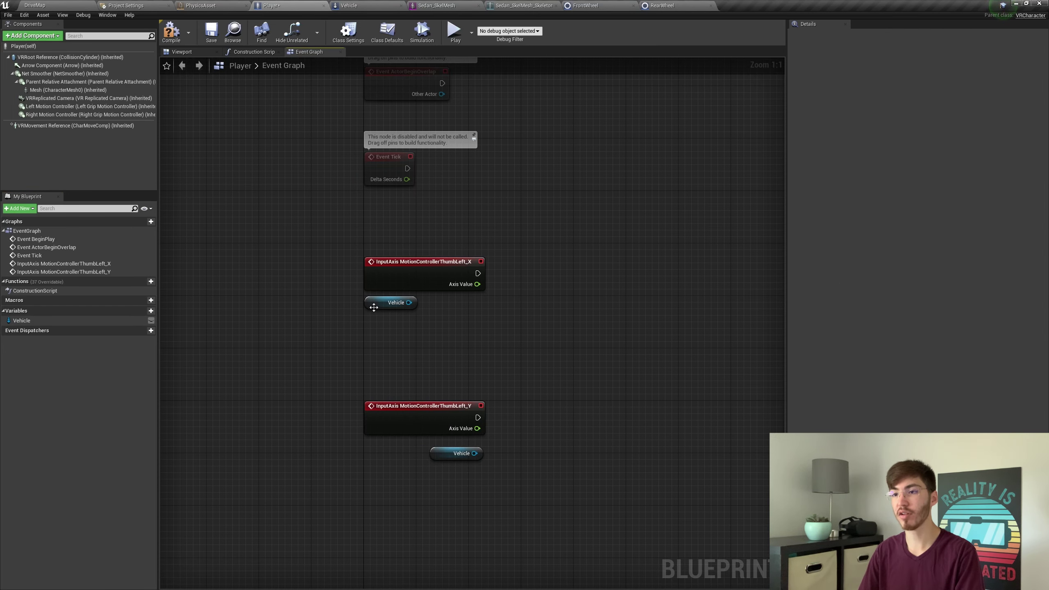
left_click_drag(368, 304, 435, 306)
left_click(442, 327)
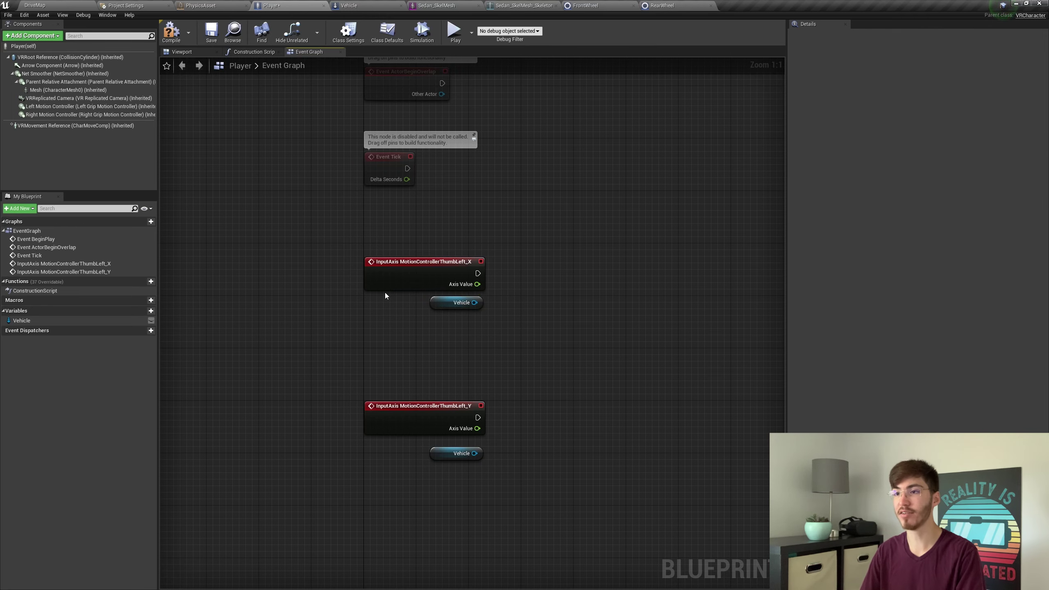
right_click_drag(391, 231, 434, 257)
right_click(404, 250)
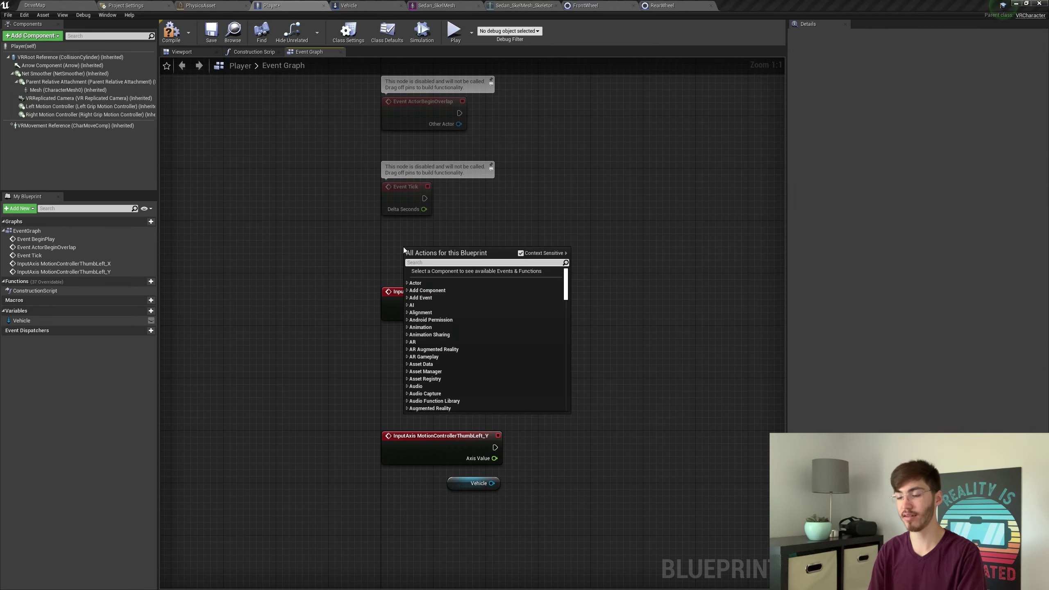
type("motioncontrollerthu")
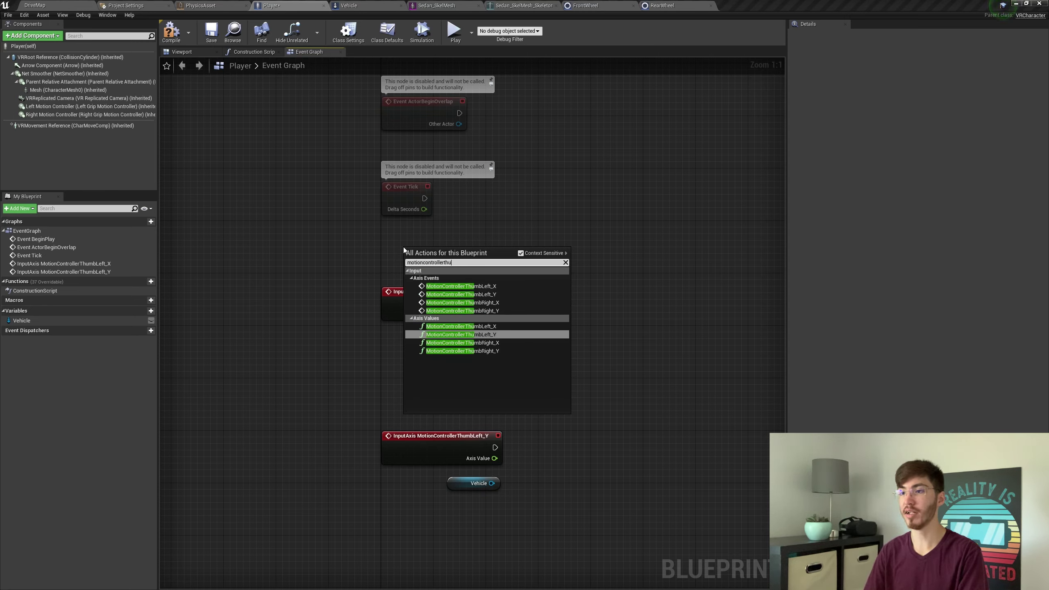
key("Up")
key("Return")
left_click_drag(417, 252, 350, 228)
left_click(458, 230)
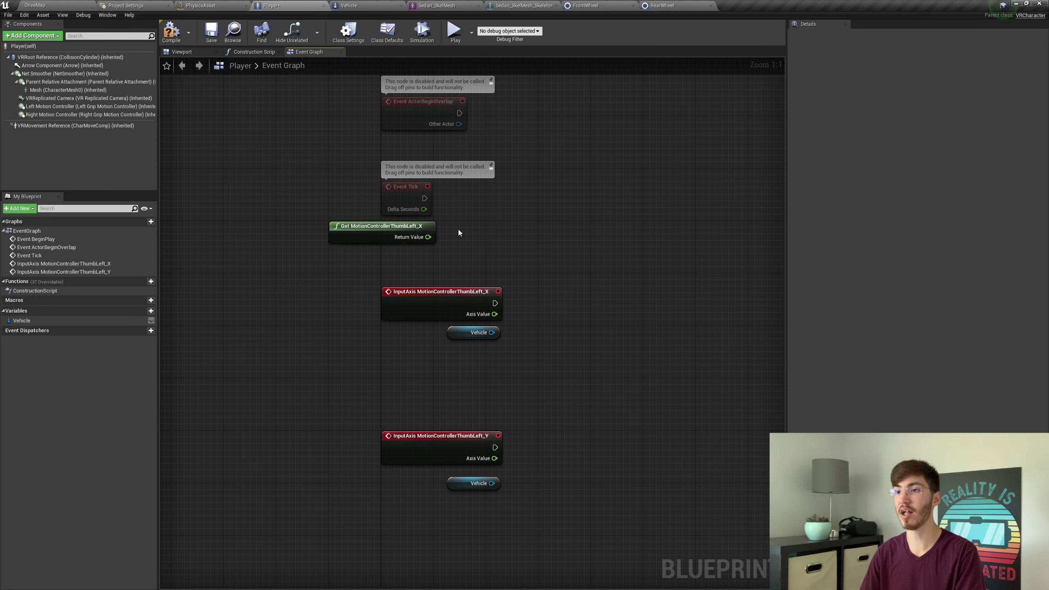
left_click(343, 226)
key("Delete")
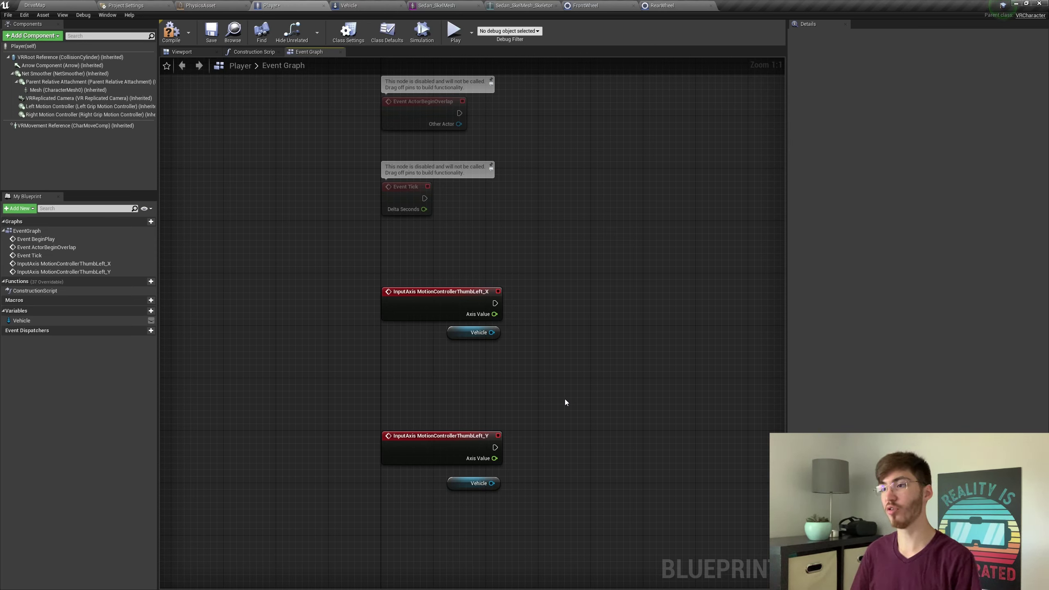
Add a Set Steering Input node from the upper Vehicle getter through Vehicle Movement and line it up with the MotionControllerThumbLeft_X event
left_click_drag(491, 332, 543, 334)
type("steer")
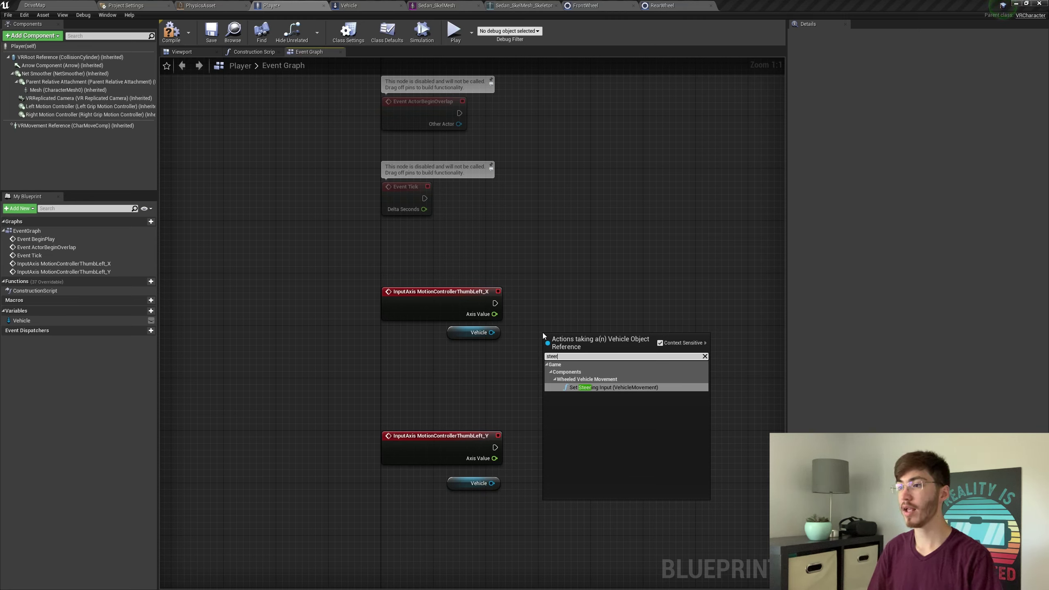
key("Return")
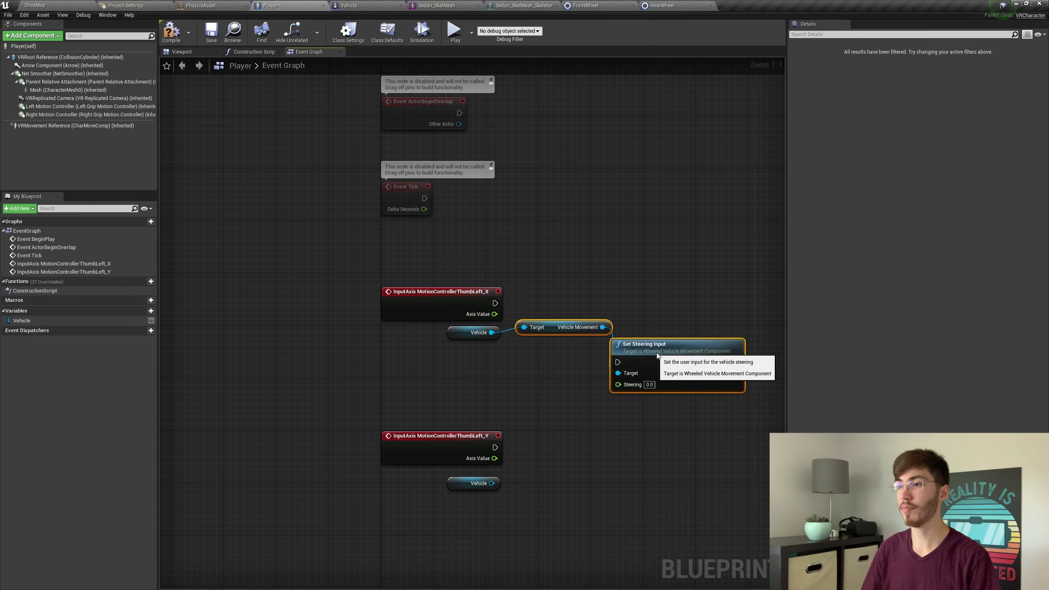
left_click_drag(666, 355, 692, 295)
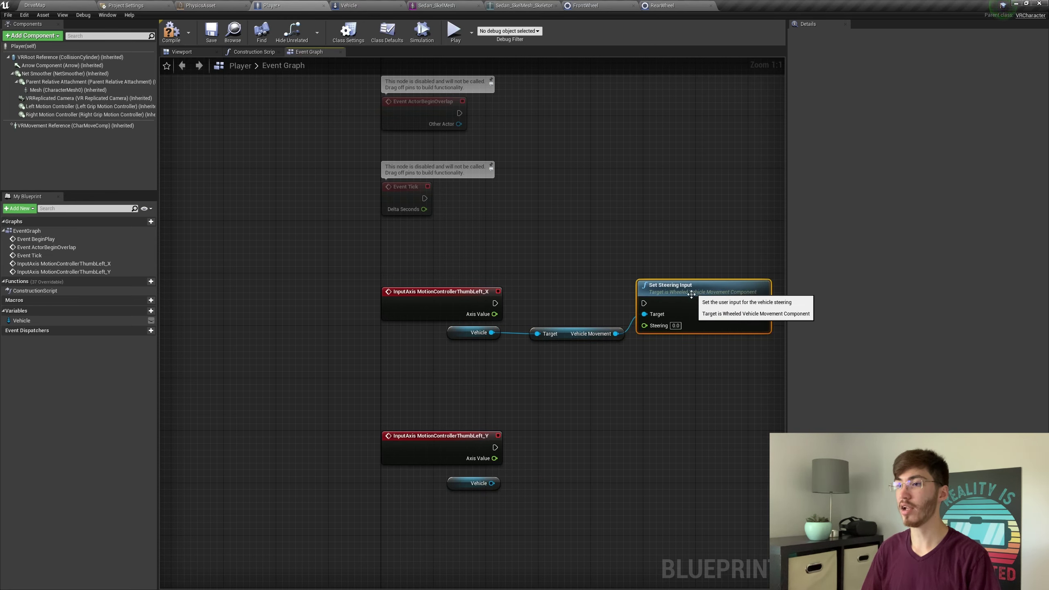
Connect the MotionControllerThumbLeft_X event's Axis Value to Steering and its execution output to Set Steering Input
left_click_drag(495, 314, 668, 325)
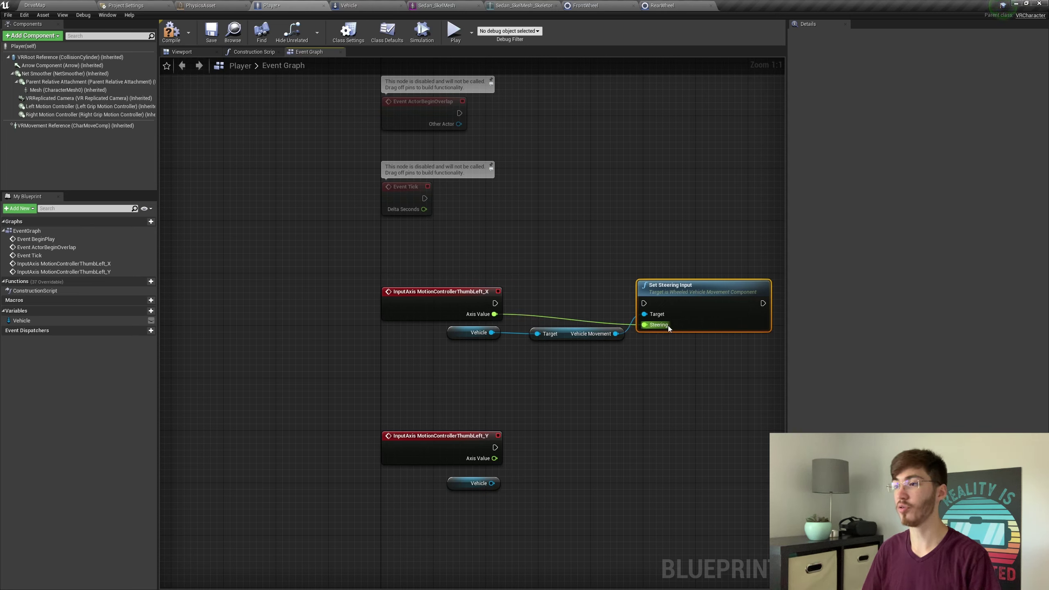
left_click_drag(495, 303, 644, 304)
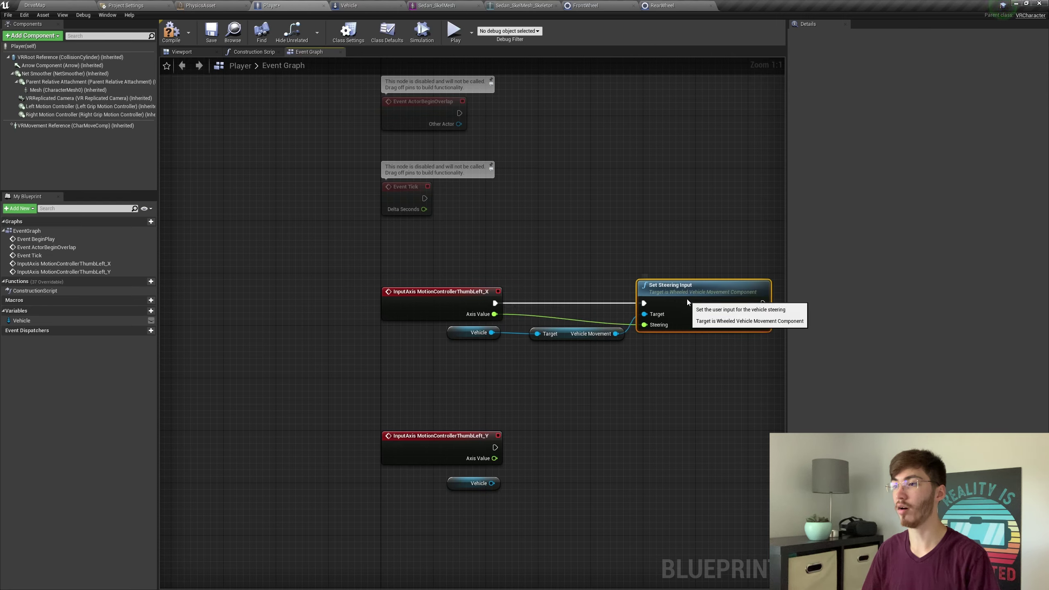
left_click(444, 302)
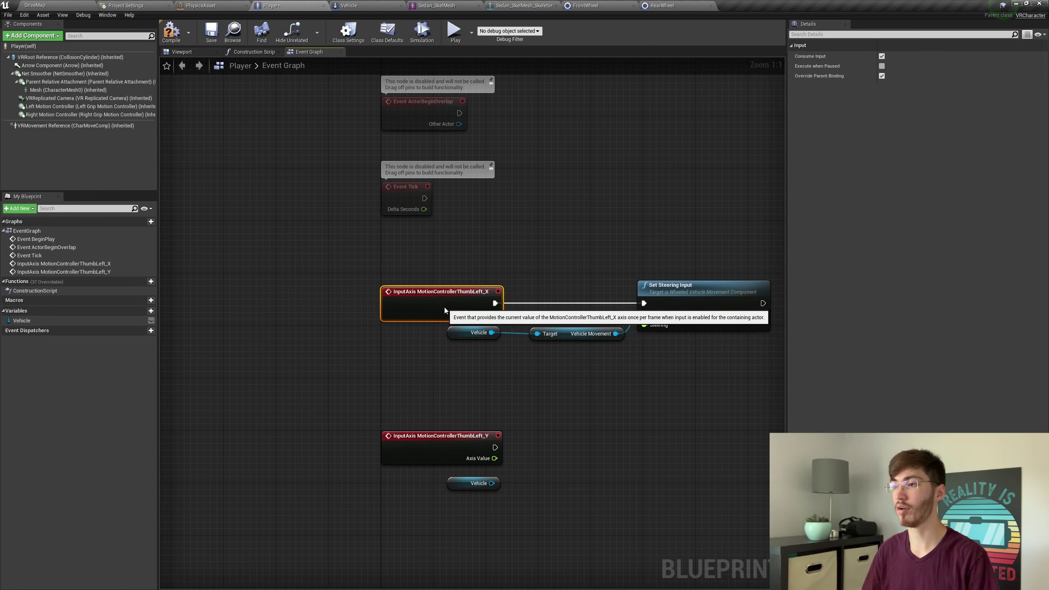
left_click(502, 261)
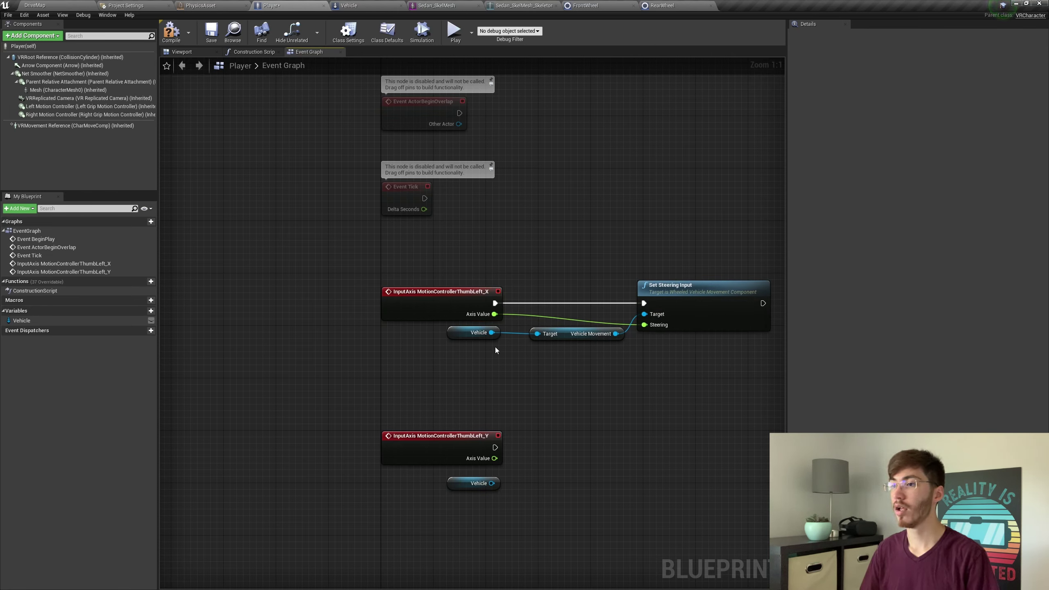
right_click_drag(682, 378, 616, 371)
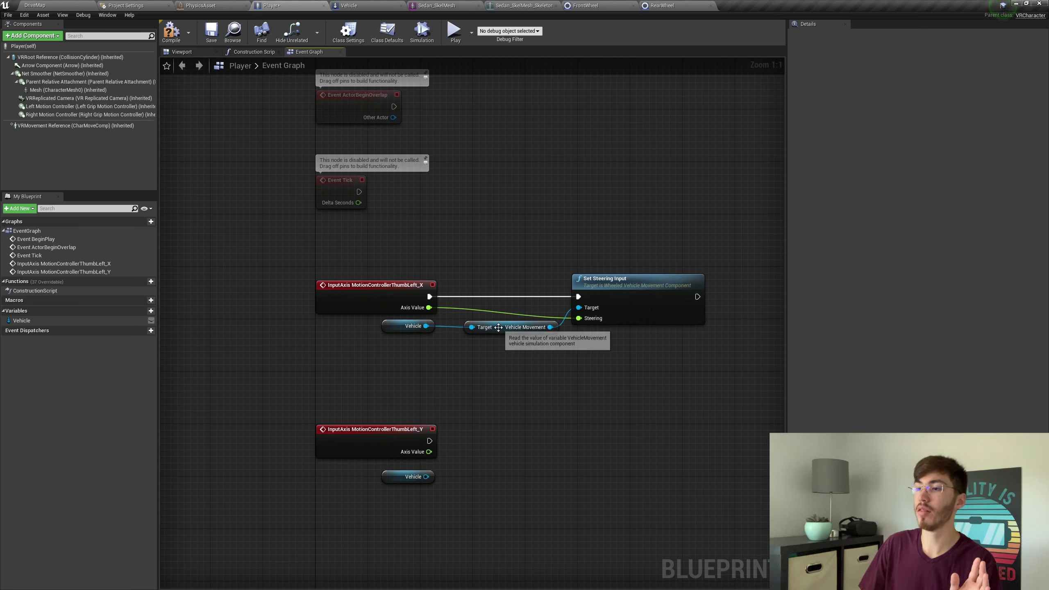
Move the upper Vehicle and Vehicle Movement getters beneath the MotionControllerThumbLeft_X event and bring Set Steering Input closer to it
left_click_drag(504, 330, 473, 329)
left_click_drag(402, 360, 377, 335)
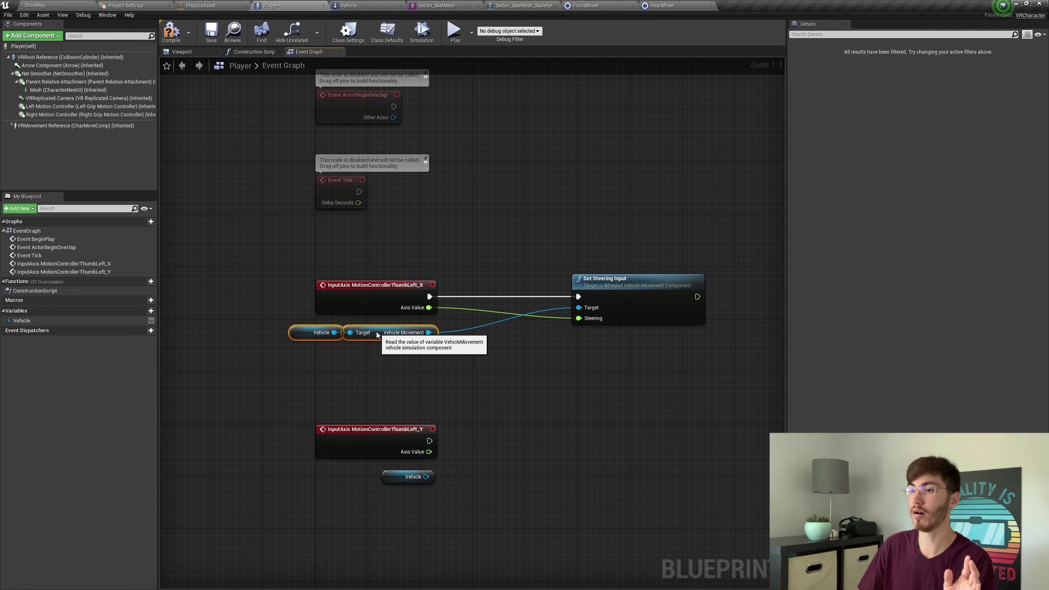
left_click(534, 356)
left_click_drag(640, 288, 554, 290)
left_click(289, 363)
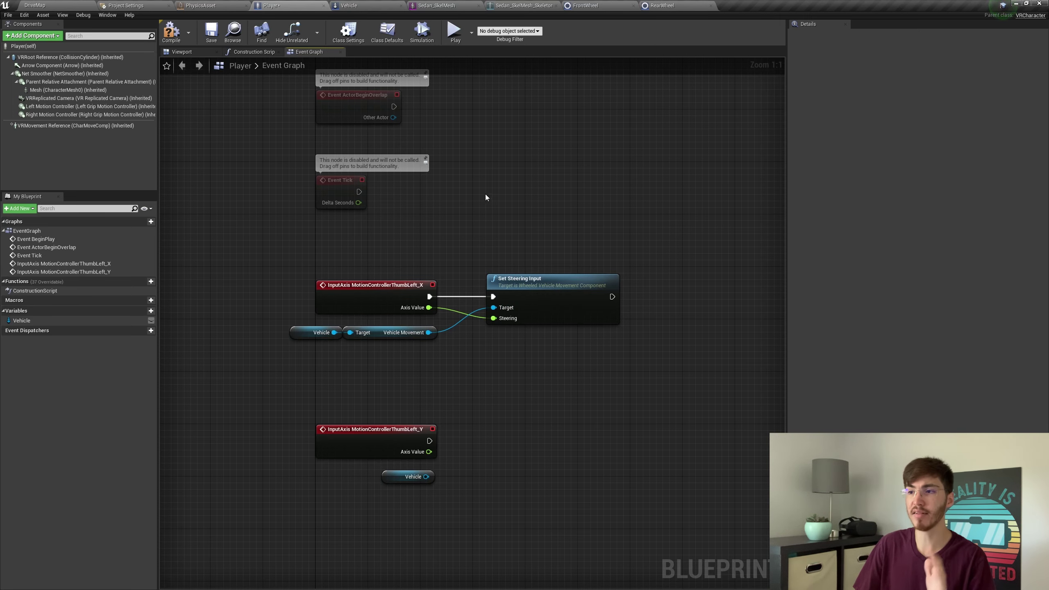
right_click_drag(520, 222, 505, 181)
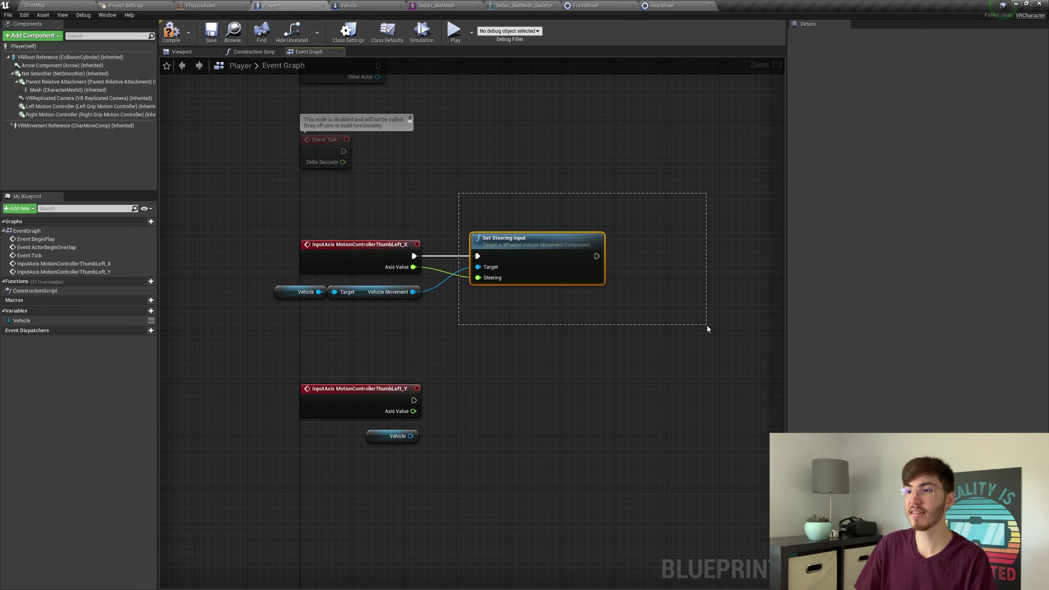
left_click_drag(707, 326, 704, 328)
left_click(614, 333)
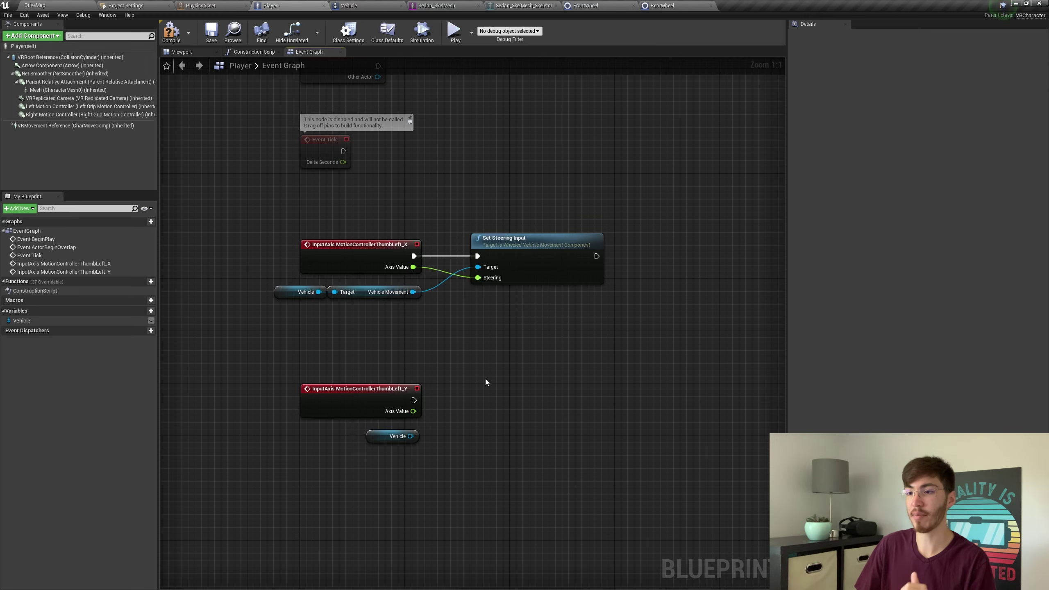
Add a Set Throttle Input node from the lower Vehicle getter and place it beside the MotionControllerThumbLeft_Y event
right_click_drag(485, 379, 542, 360)
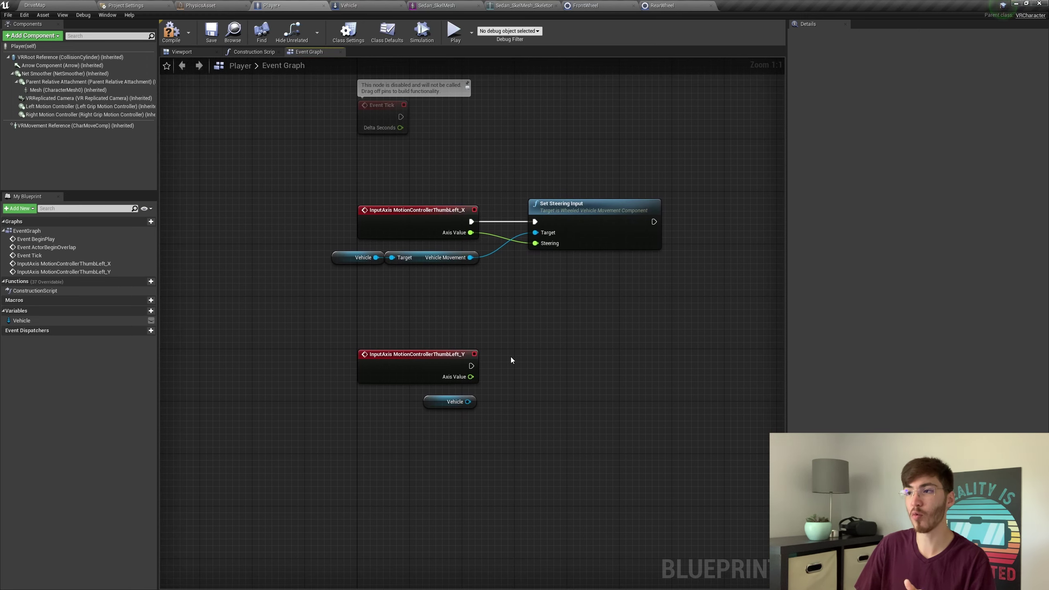
left_click_drag(467, 402, 543, 401)
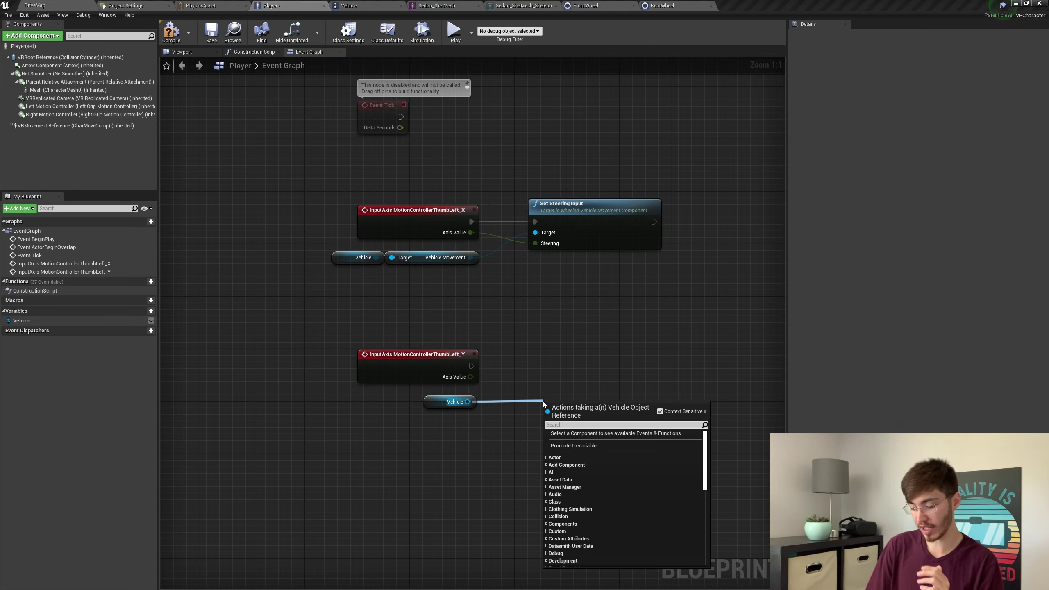
type("thro")
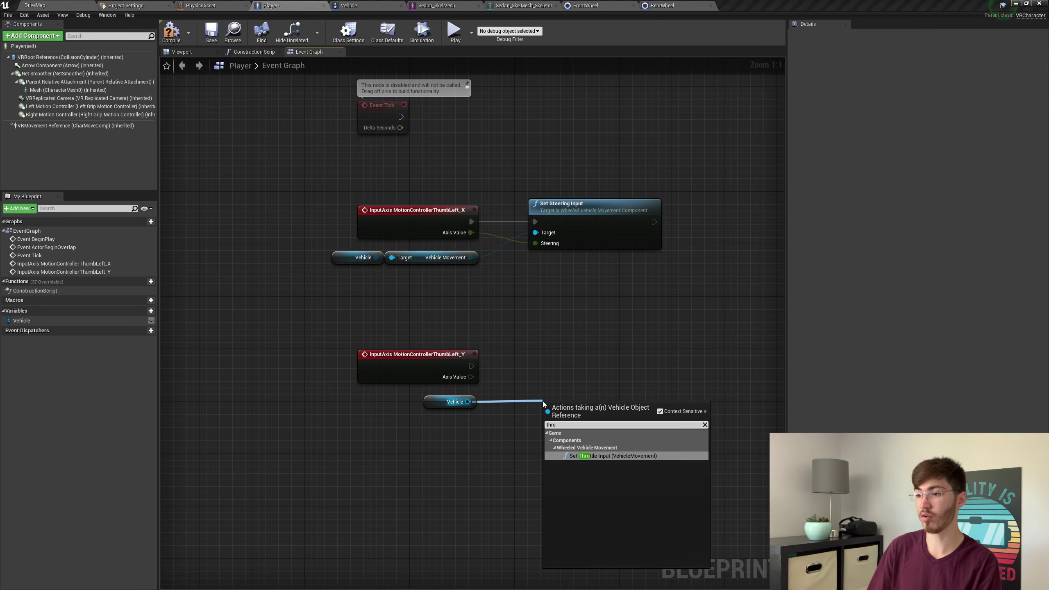
key("Return")
left_click_drag(573, 421, 659, 367)
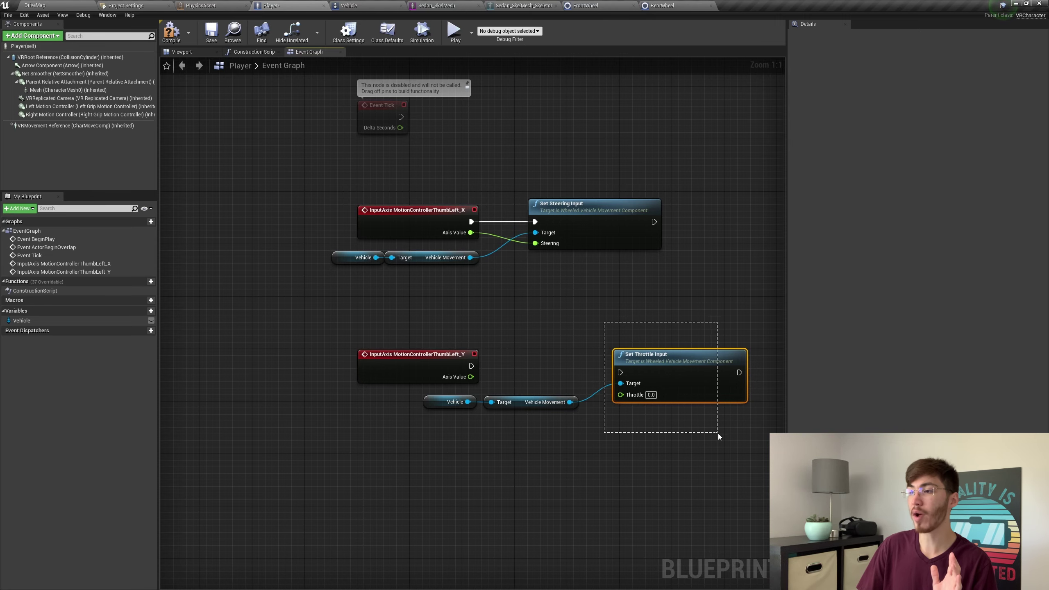
left_click_drag(719, 433, 756, 436)
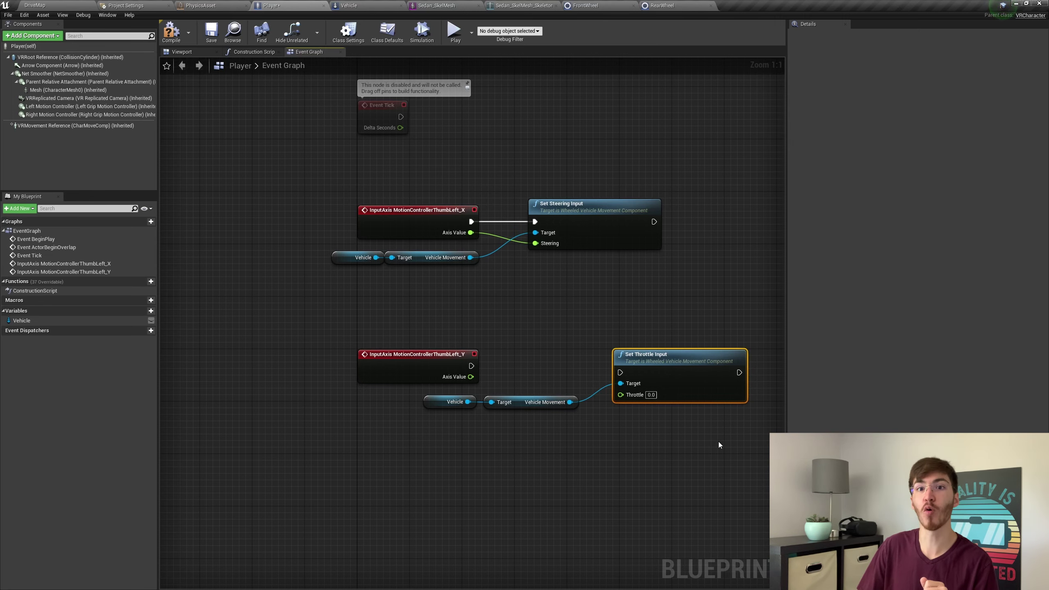
Search for torque actions in the graph and from the lower Vehicle Movement reference
right_click_drag(643, 468, 537, 448)
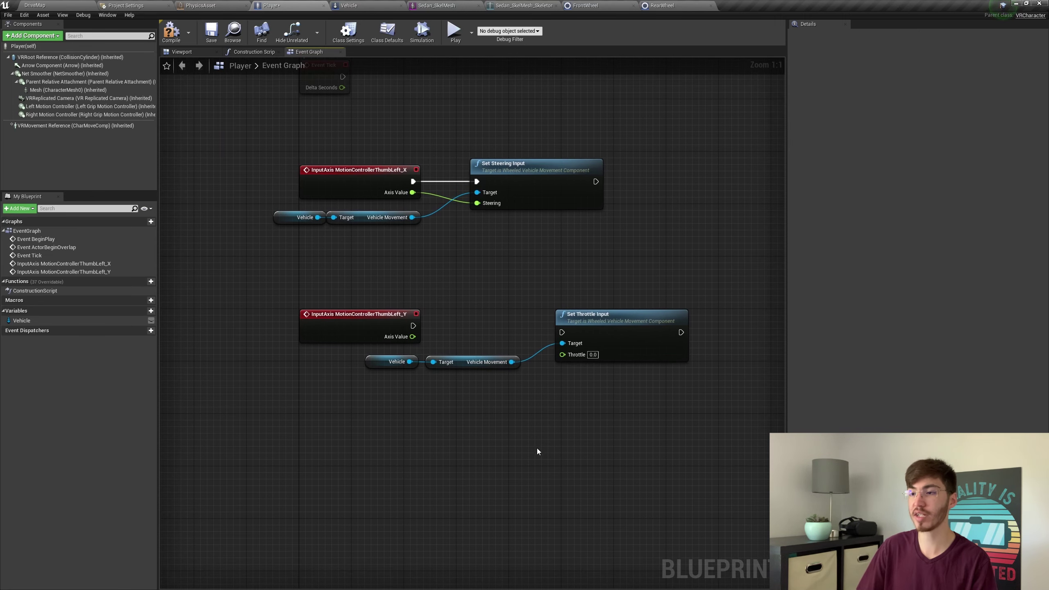
right_click(531, 446)
type("torque")
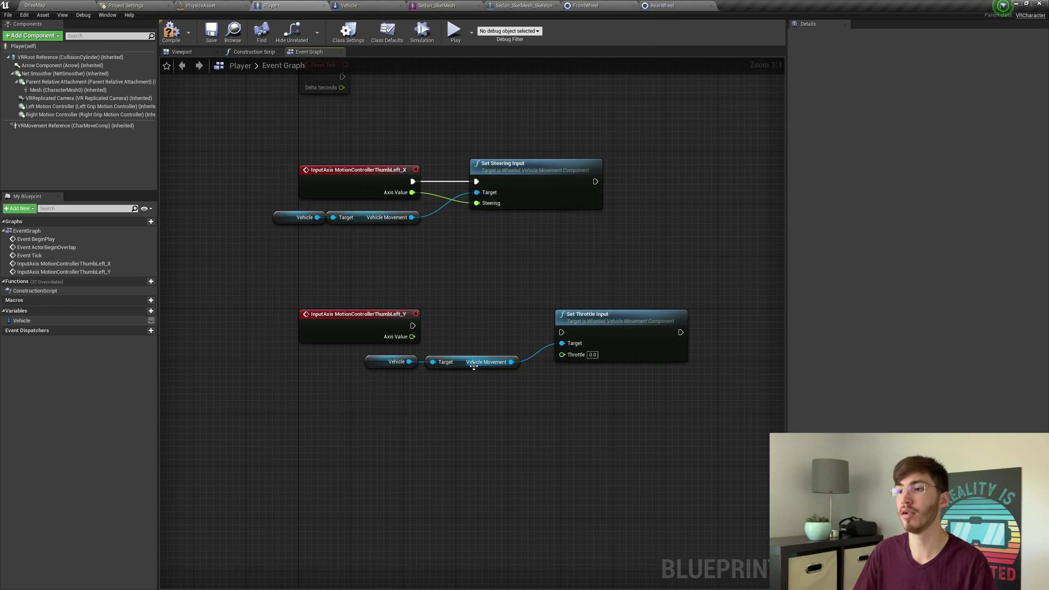
left_click_drag(511, 362, 528, 405)
type("t")
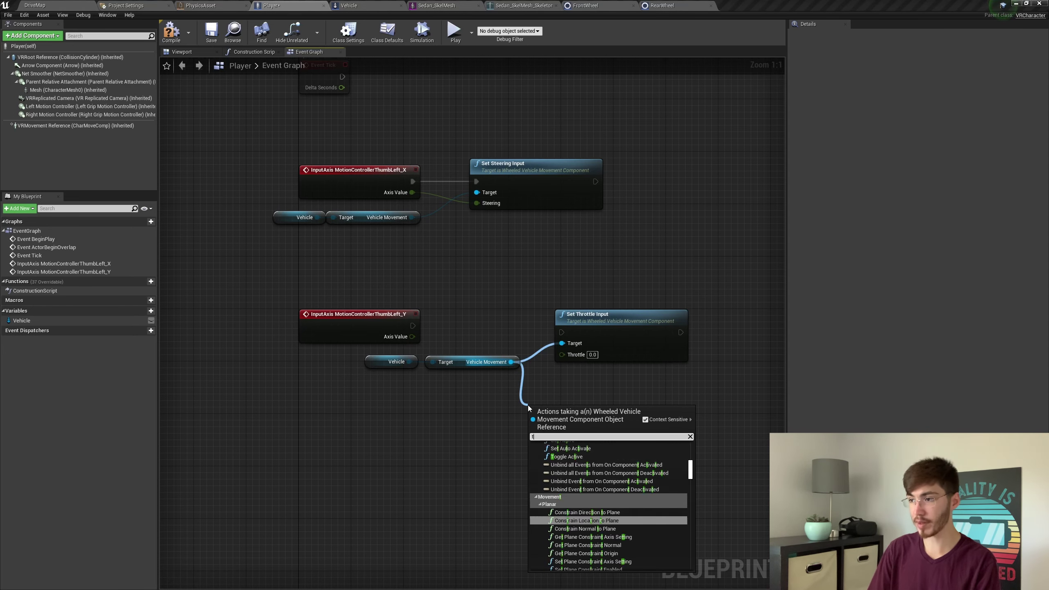
type("orqu")
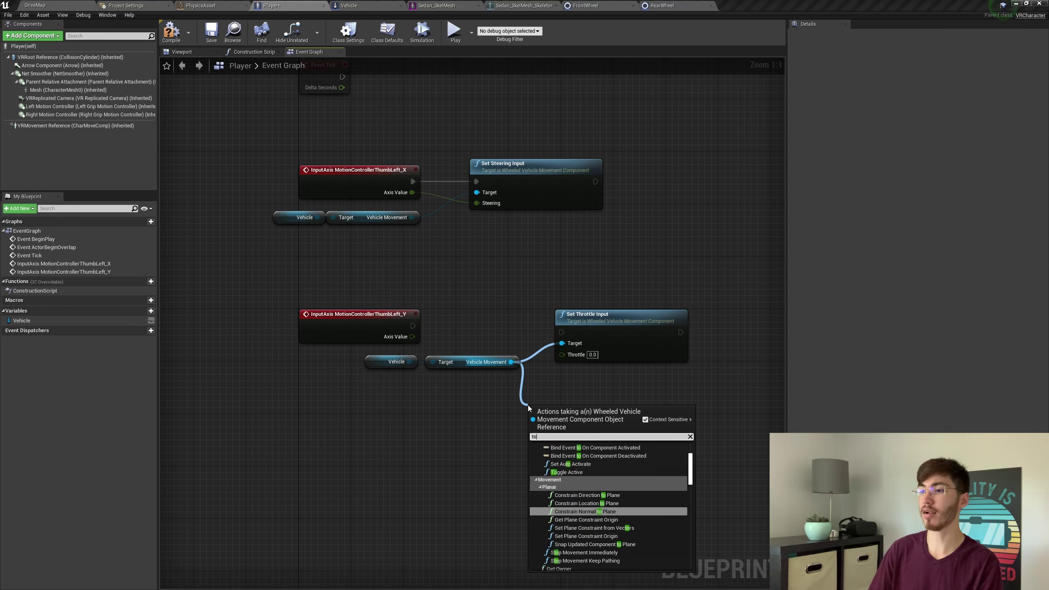
key("BackSpace")
key("BackSpace")
key("BackSpace")
key("BackSpace")
key("BackSpace")
left_click(441, 394)
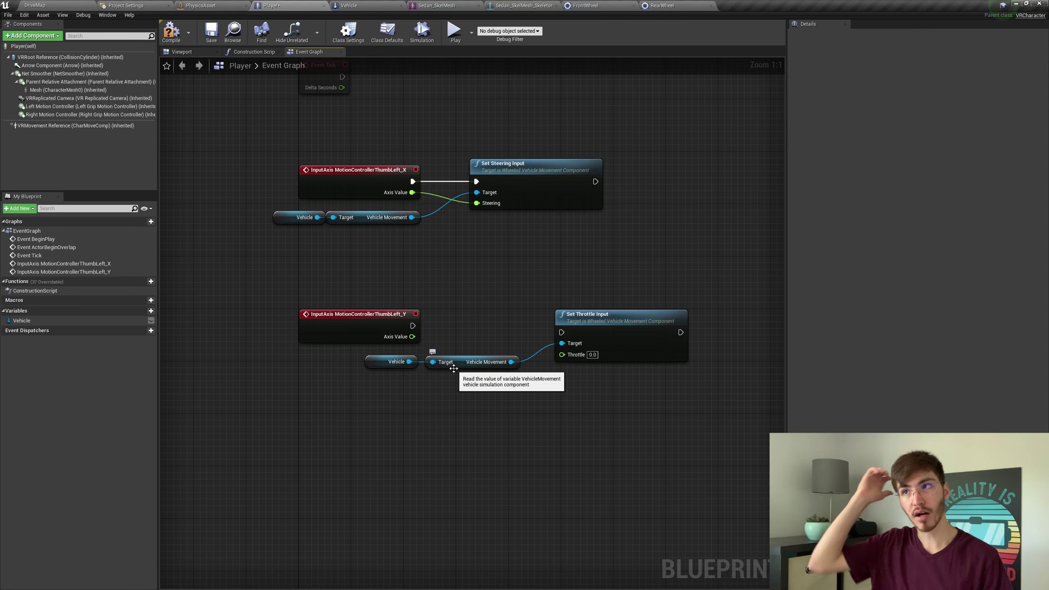
Examine the Vehicle Movement component's settings in the Vehicle blueprint and return to the Player blueprint
left_click(372, 5)
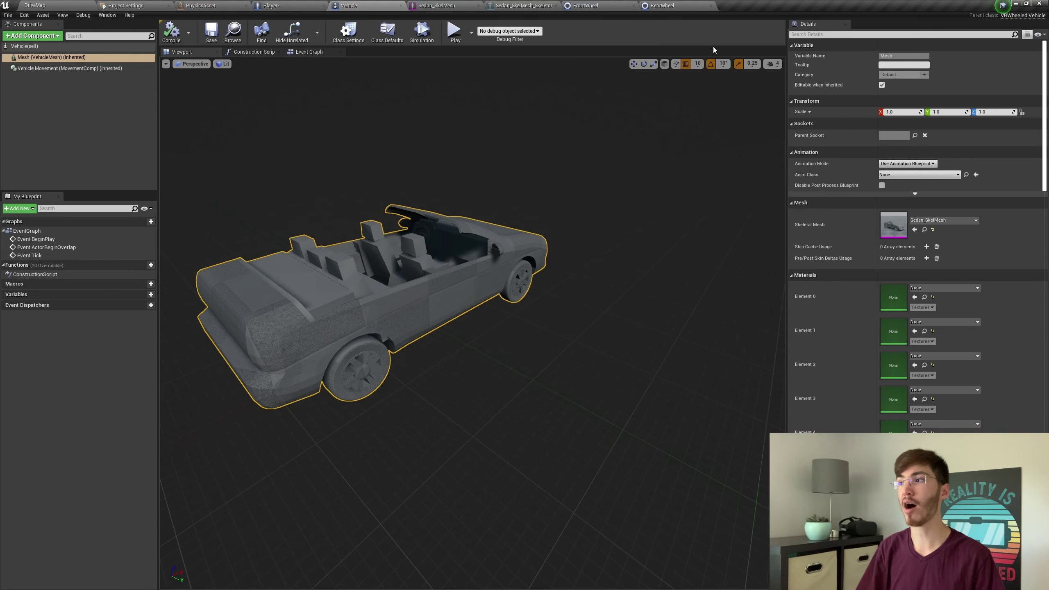
left_click(83, 68)
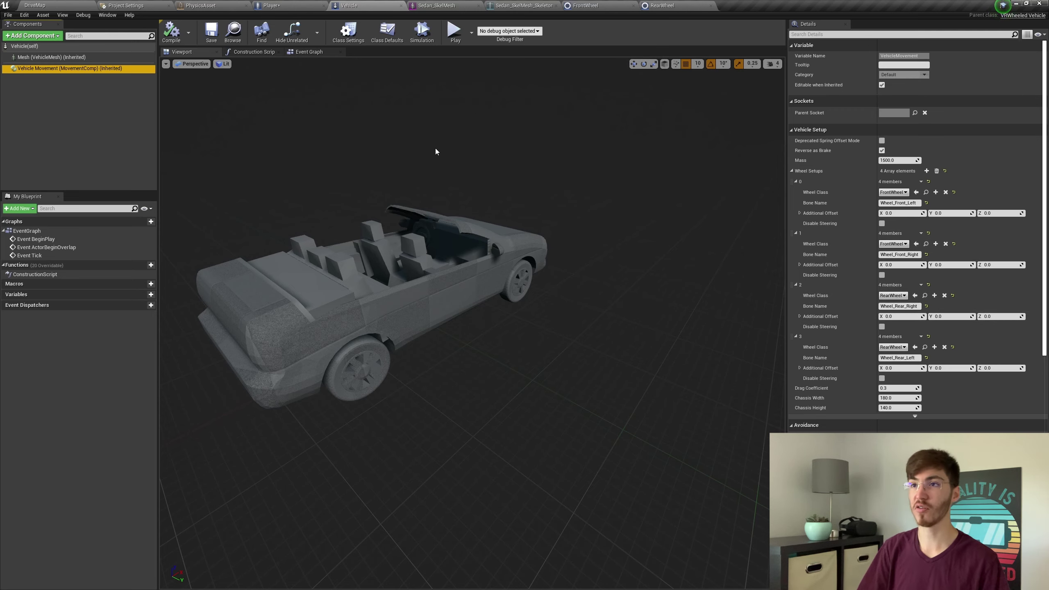
left_click(270, 4)
Connect the MotionControllerThumbLeft_Y event's execution output and Axis Value to Set Throttle Input, straighten the node, and save Player
left_click(181, 30)
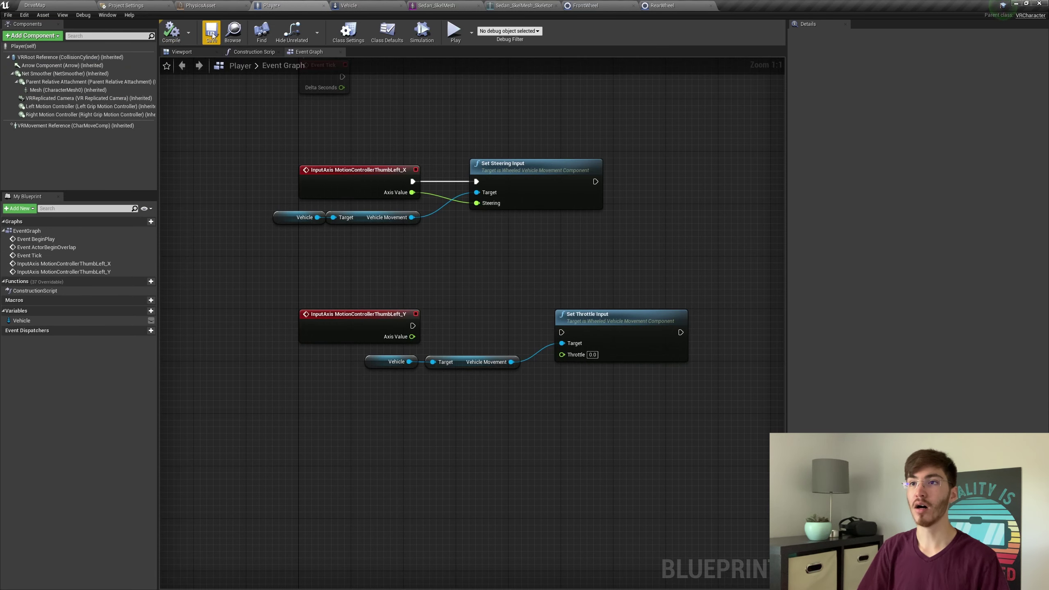
left_click_drag(413, 326, 567, 354)
left_click_drag(413, 337, 571, 356)
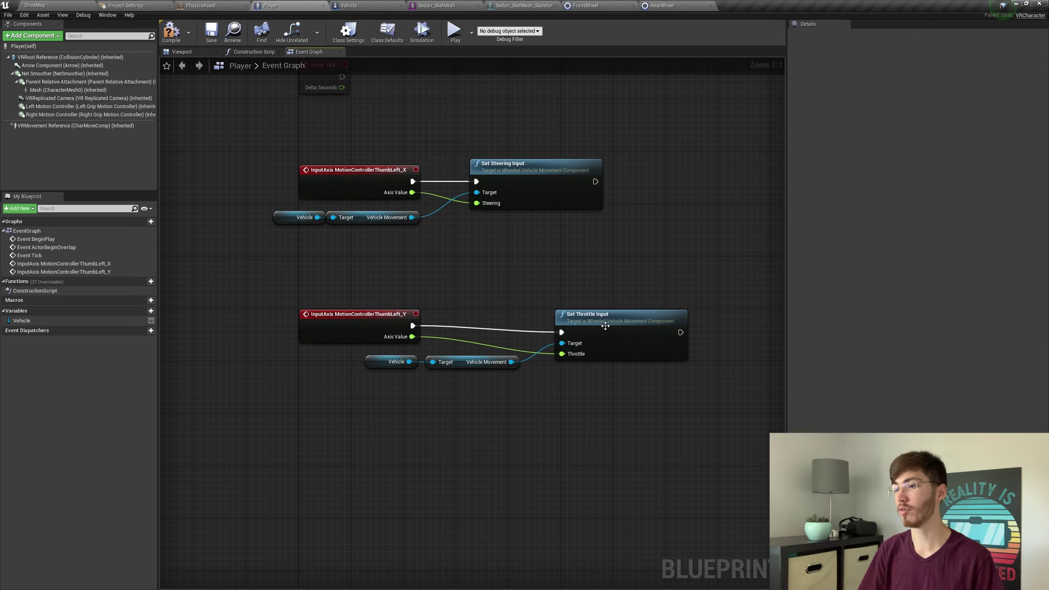
left_click_drag(620, 327, 599, 320)
left_click(535, 256)
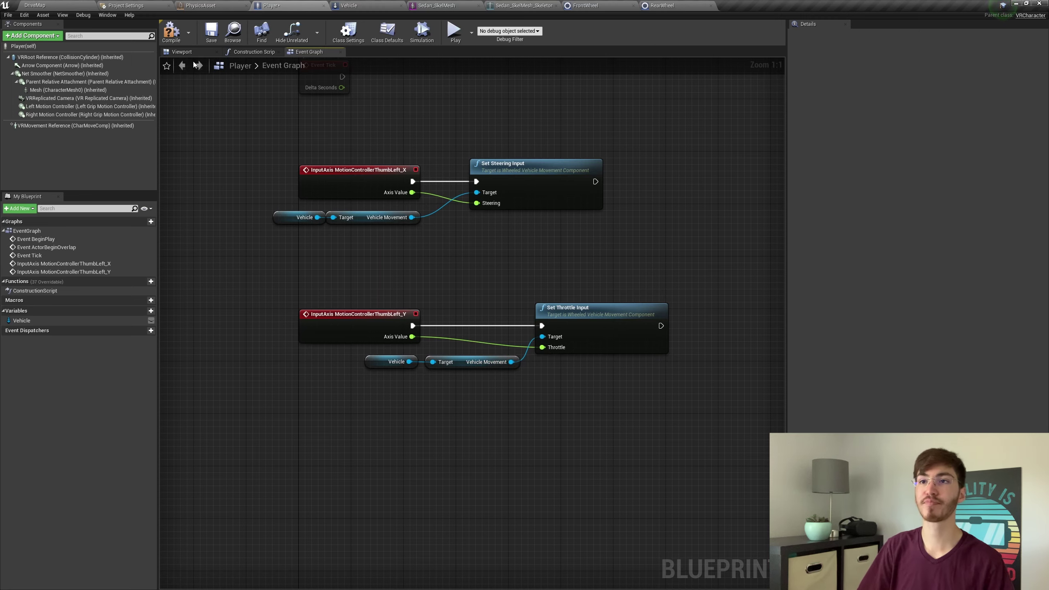
left_click(204, 36)
Shift the lower Vehicle getters and Set Throttle Input closer to the MotionControllerThumbLeft_Y event and save the Player blueprint
right_click_drag(356, 251, 409, 220)
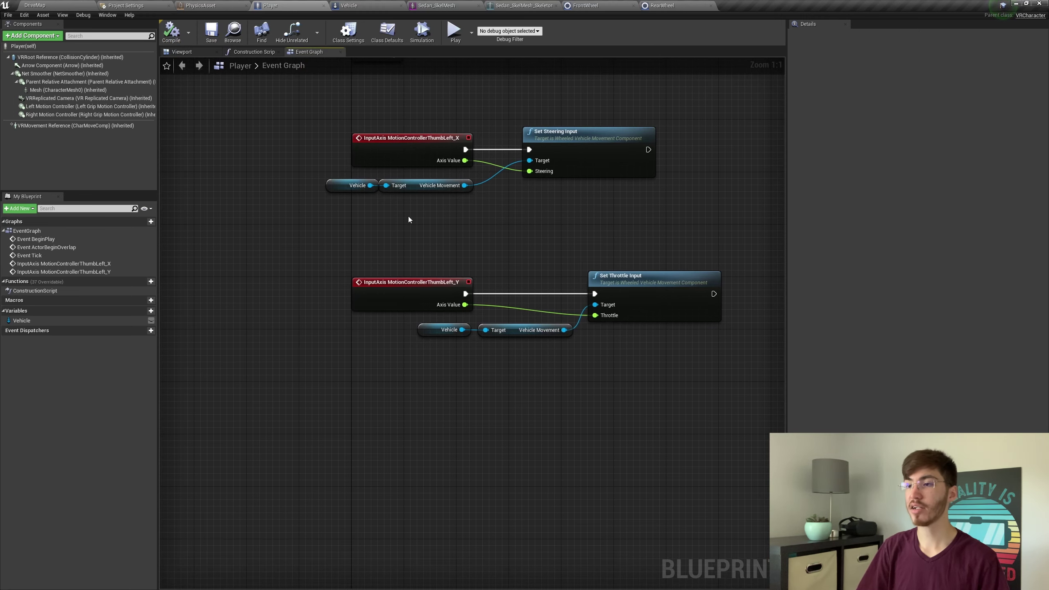
left_click_drag(373, 354, 723, 274)
left_click_drag(638, 284, 644, 283)
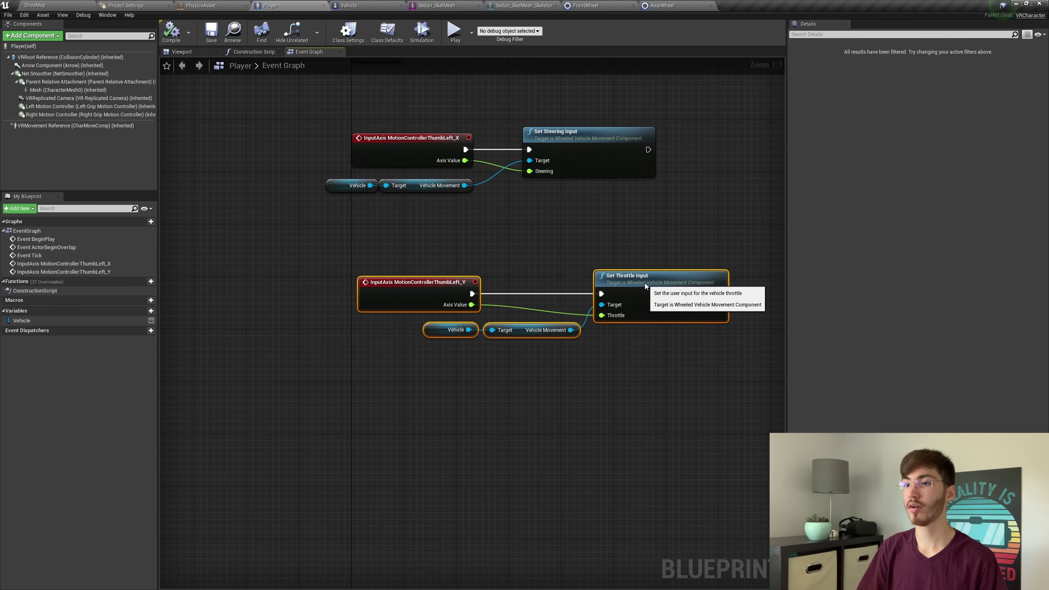
left_click(625, 243)
left_click_drag(509, 321, 611, 282)
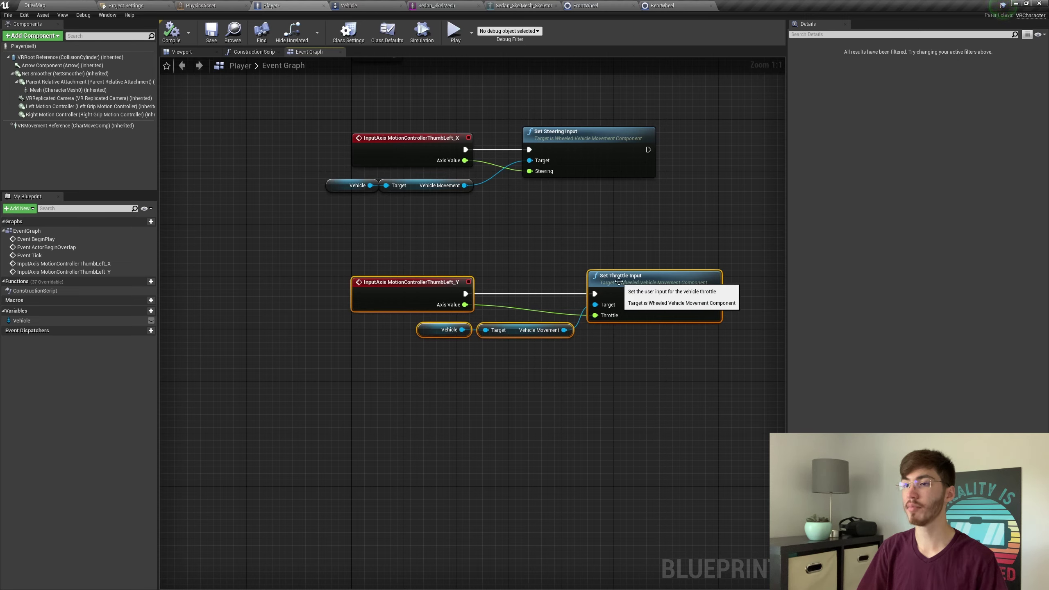
left_click_drag(451, 369, 549, 284)
left_click(260, 85)
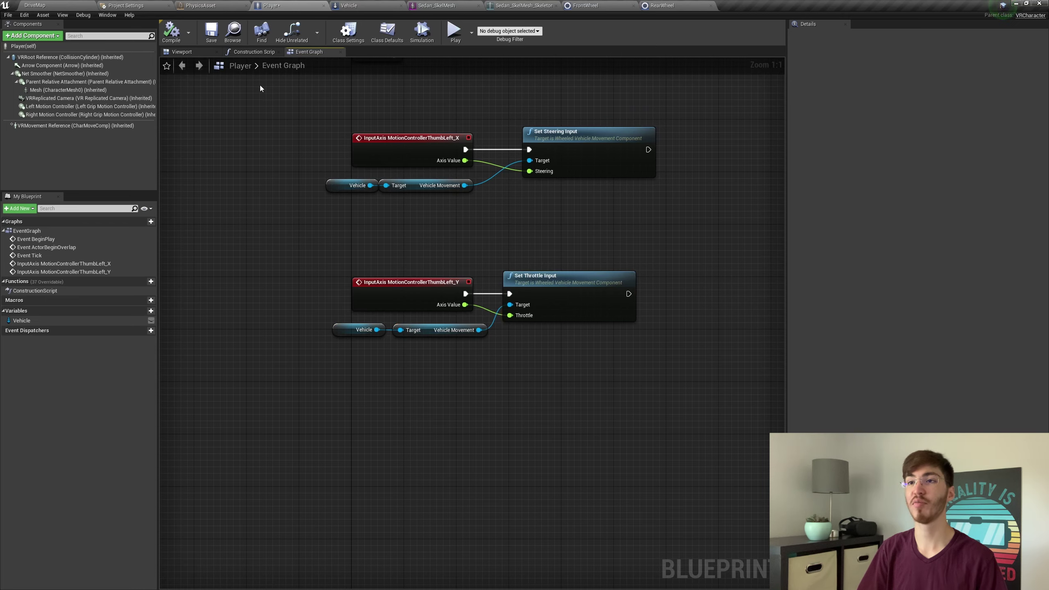
left_click(211, 33)
Place the Vehicle and Player blueprints from the Actor folder into the DriveMap level, with Player beside the car
left_click(44, 5)
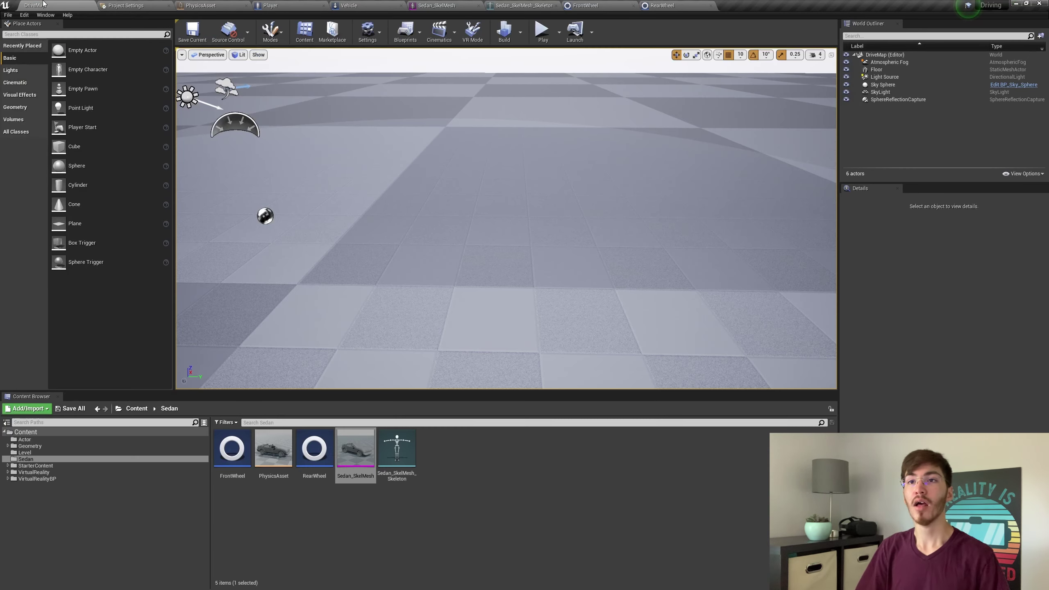
right_click_drag(402, 151, 347, 169)
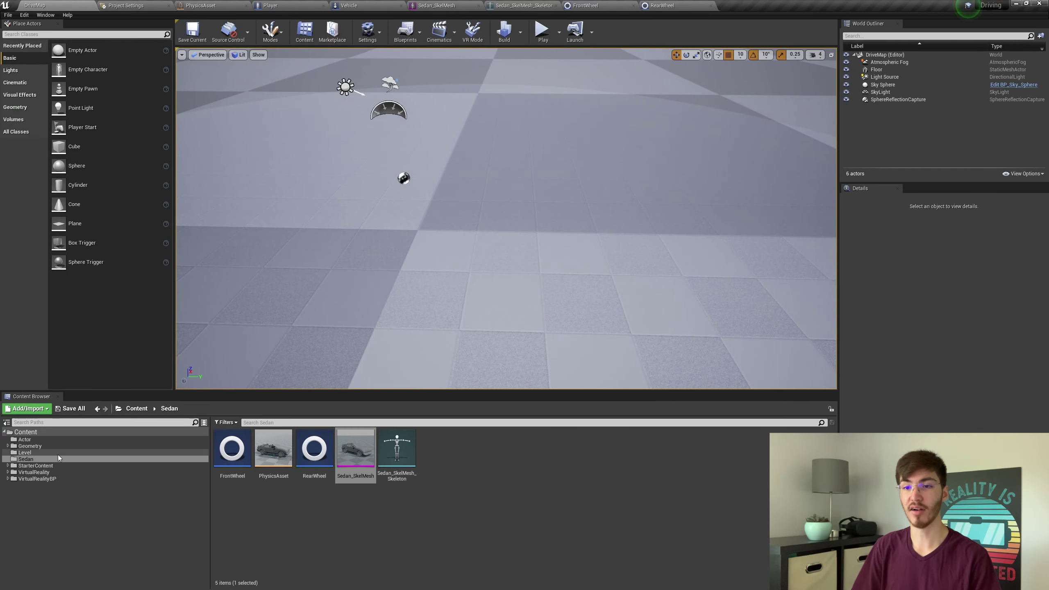
left_click(57, 440)
left_click_drag(273, 448, 571, 256)
right_click_drag(571, 256, 298, 367)
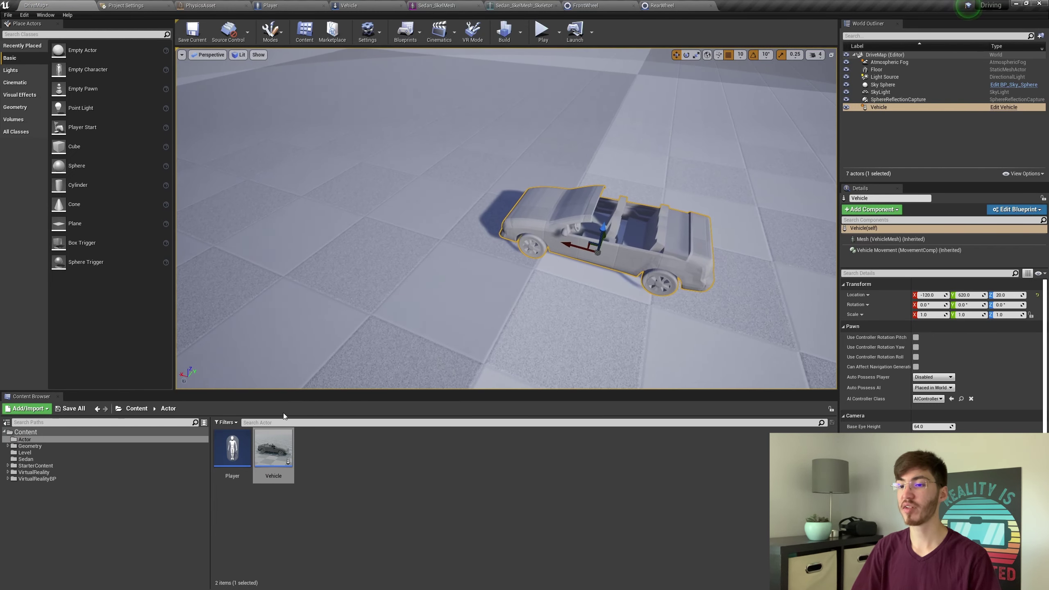
left_click_drag(233, 450, 564, 303)
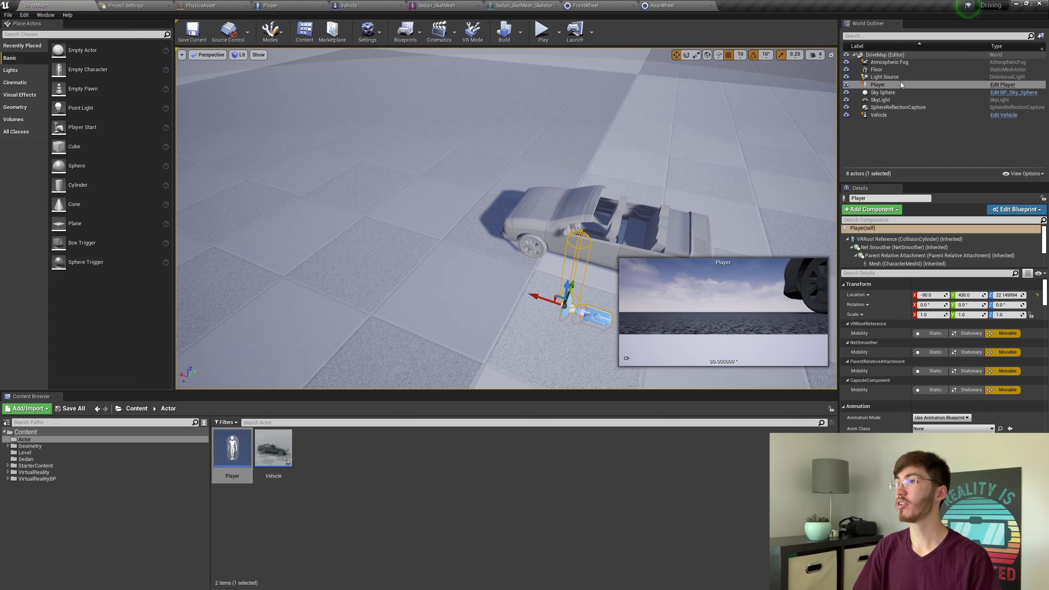
Attach the Player actor to the Vehicle actor at the Sedan_SkelMesh bone and save the level
left_click_drag(889, 86, 882, 115)
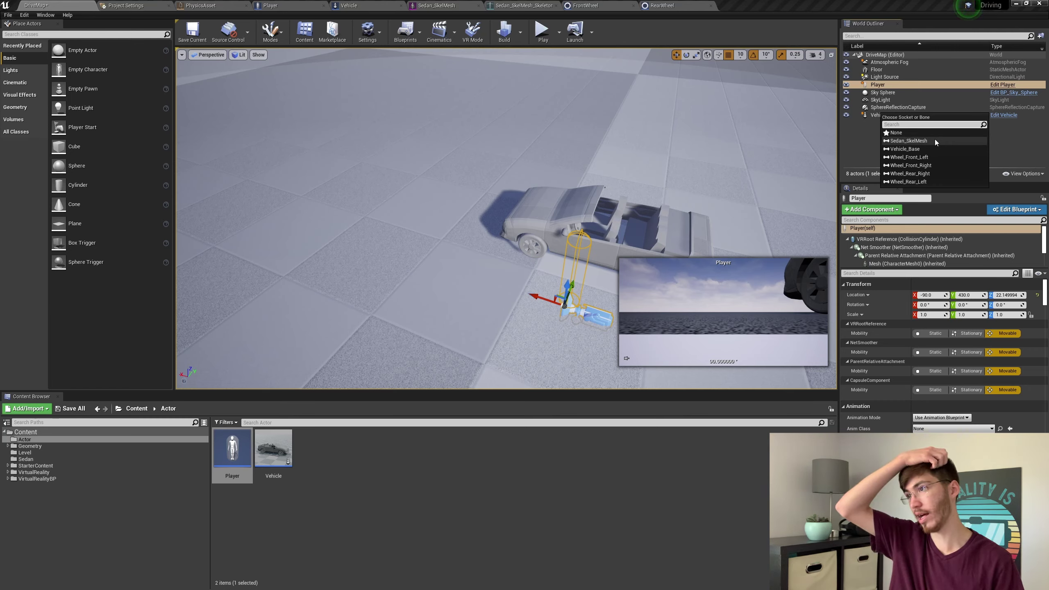
left_click(910, 141)
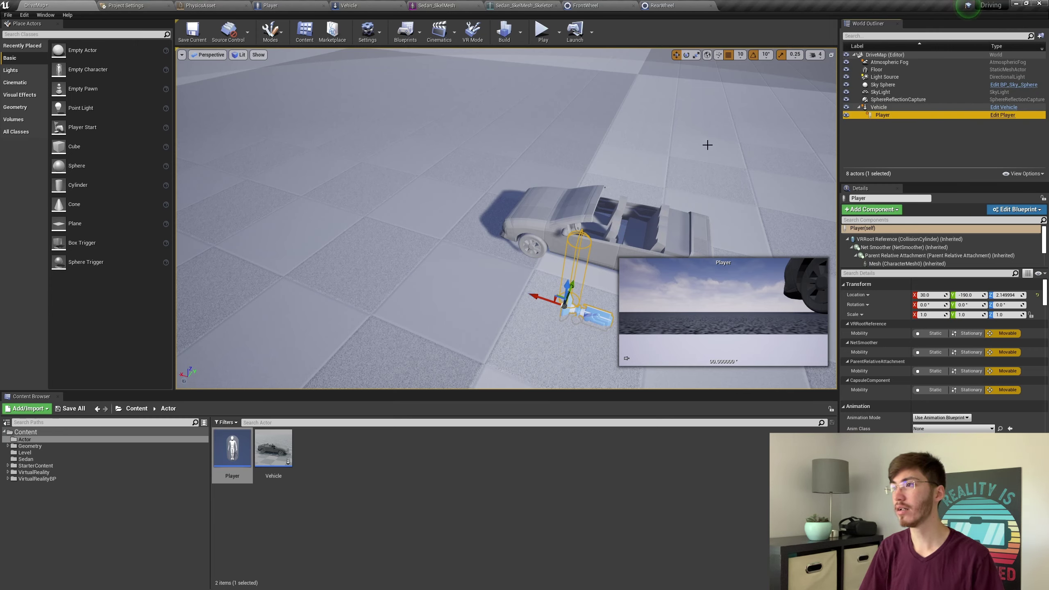
left_click(192, 31)
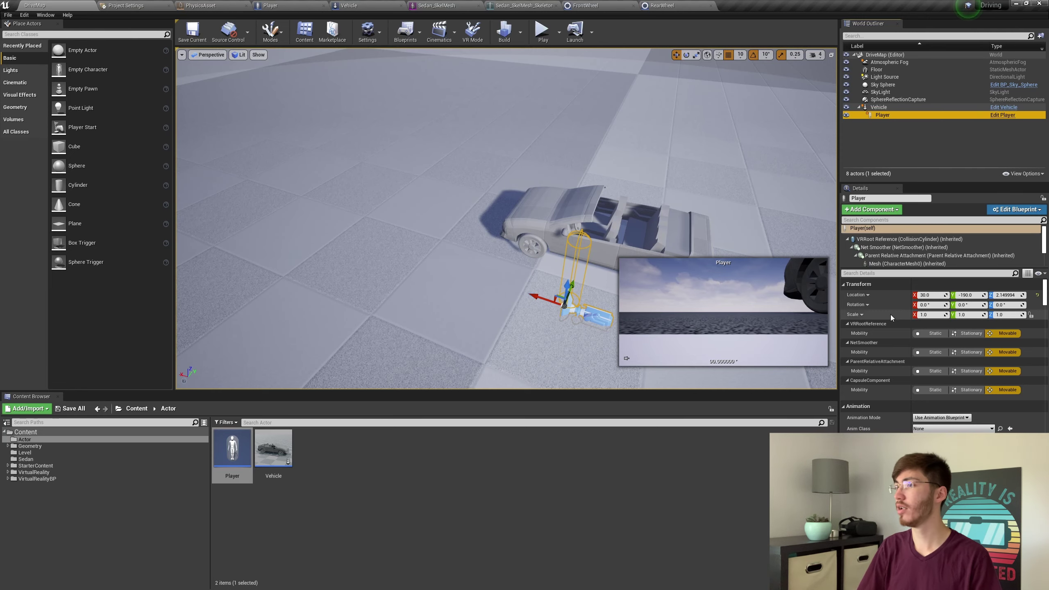
Make the Vehicle variable in the Player blueprint instance editable, then compile and save the blueprint
left_click(926, 273)
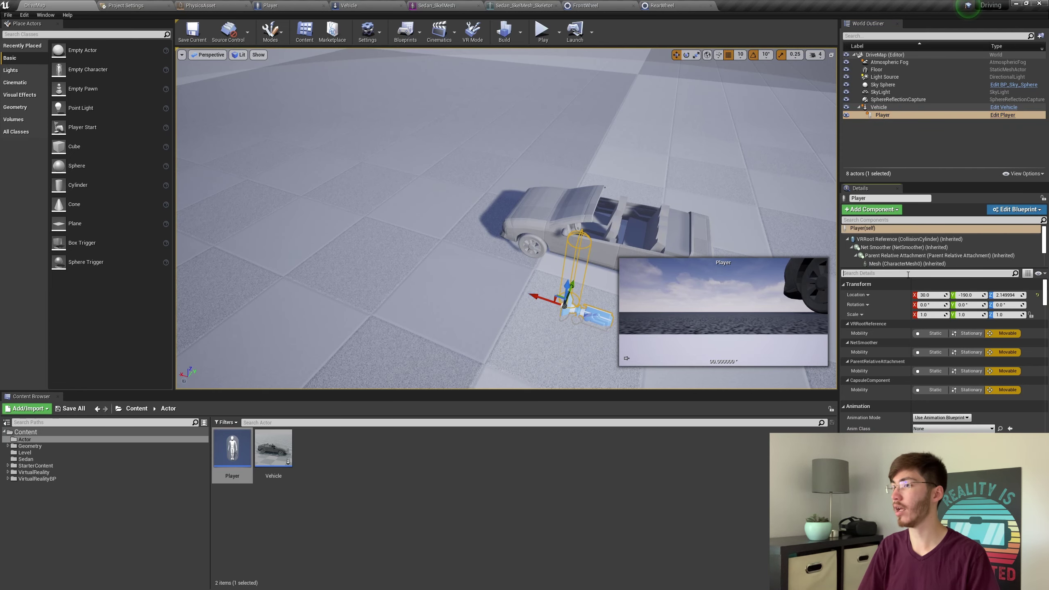
left_click(279, 6)
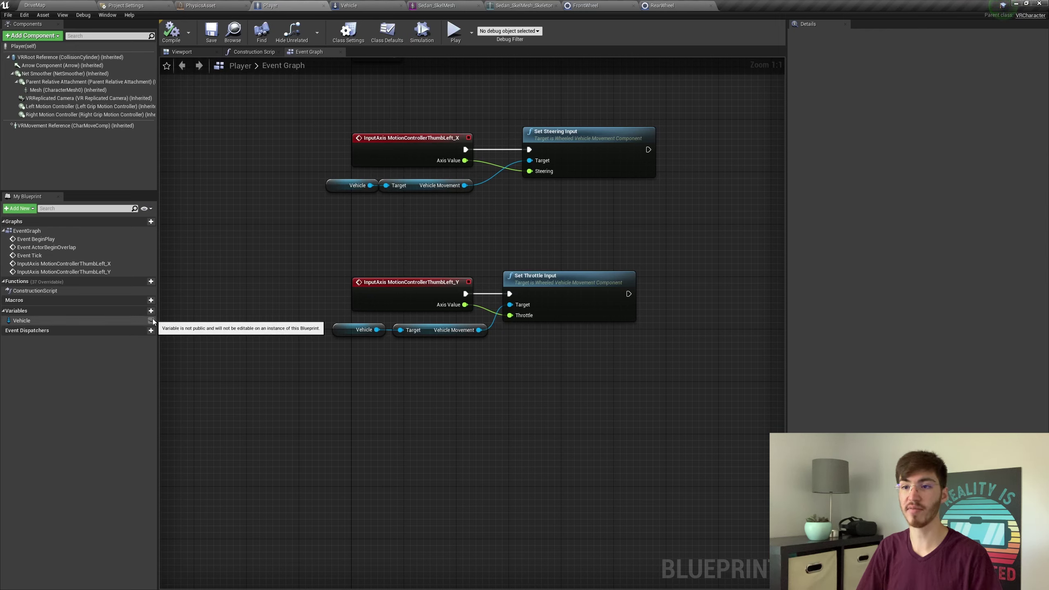
left_click(152, 321)
left_click(171, 30)
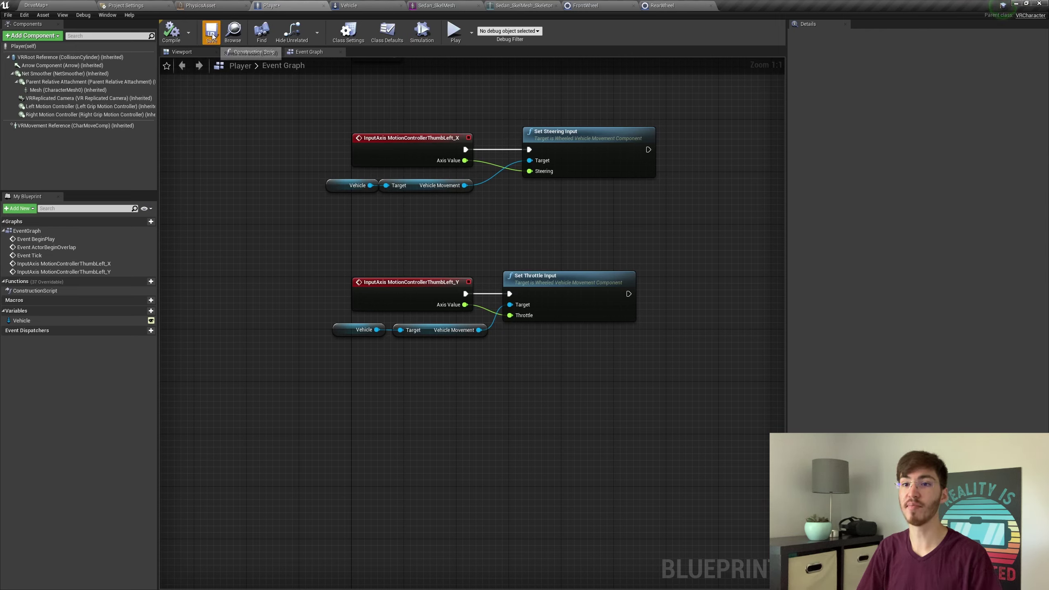
In the DriveMap level, assign the placed Vehicle actor to the Player actor's Vehicle variable and save the level
left_click(37, 5)
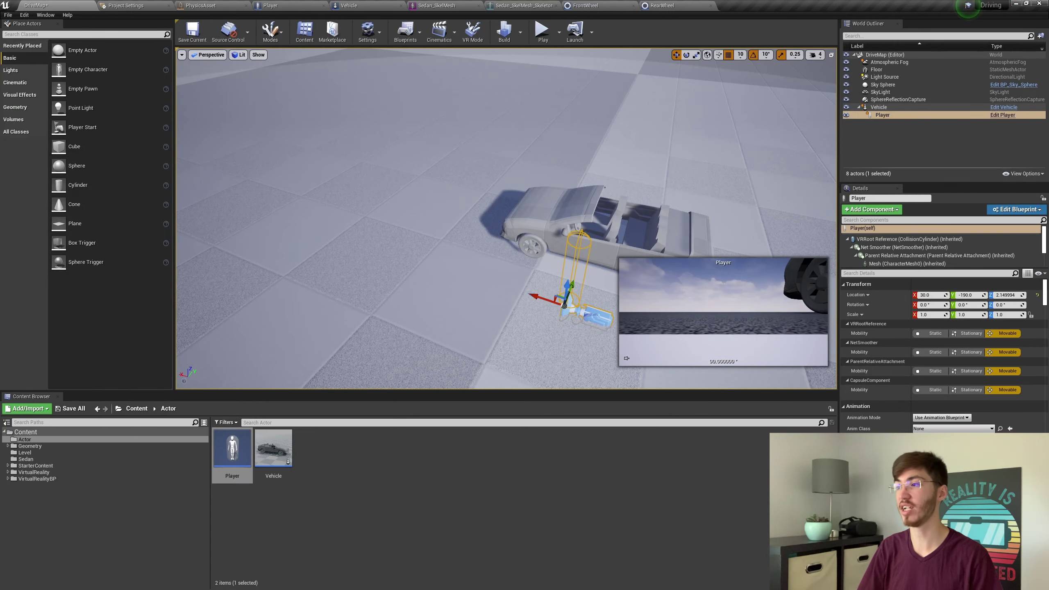
scroll(950, 331, "down", 1)
scroll(950, 331, "up", 1)
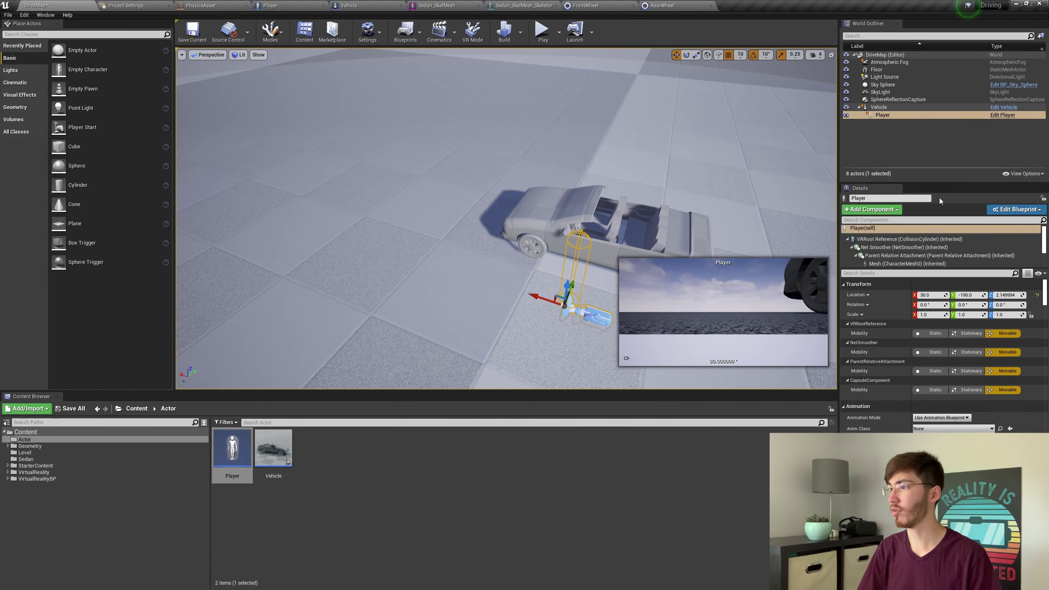
left_click(909, 239)
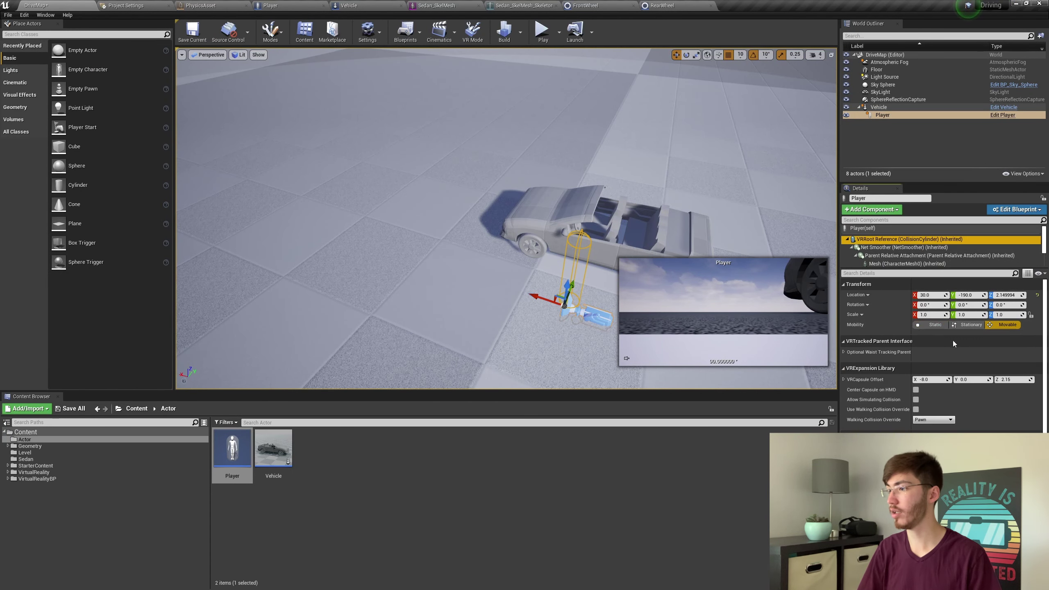
left_click(864, 229)
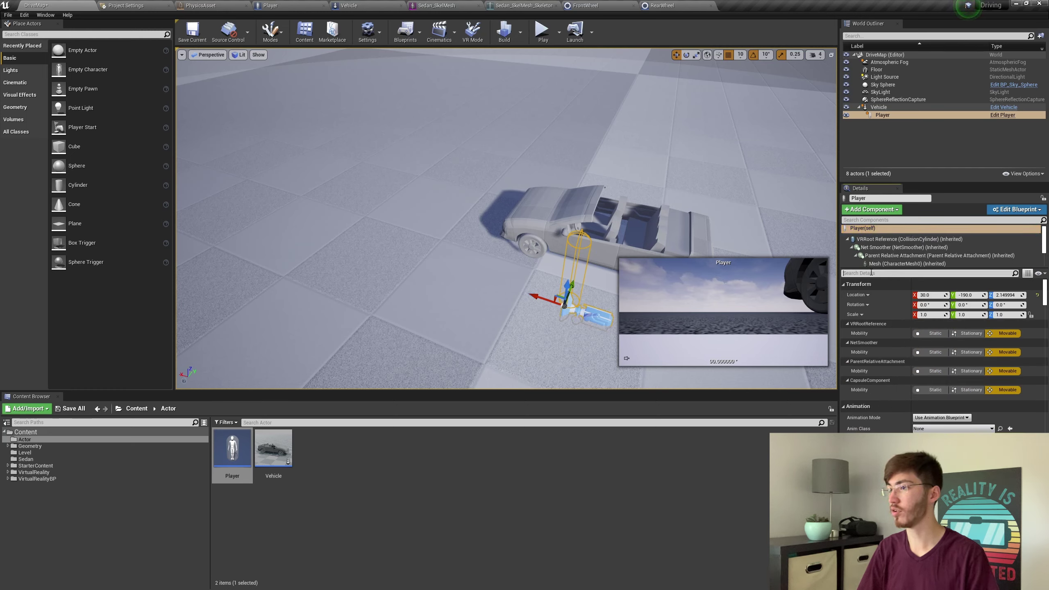
left_click(872, 273)
type("ve")
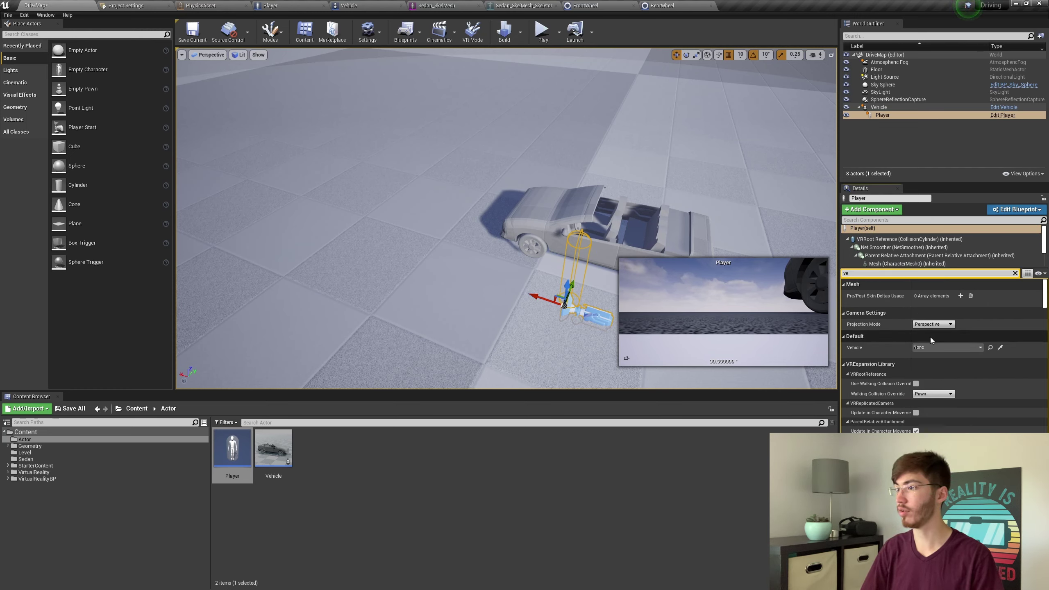
left_click(946, 348)
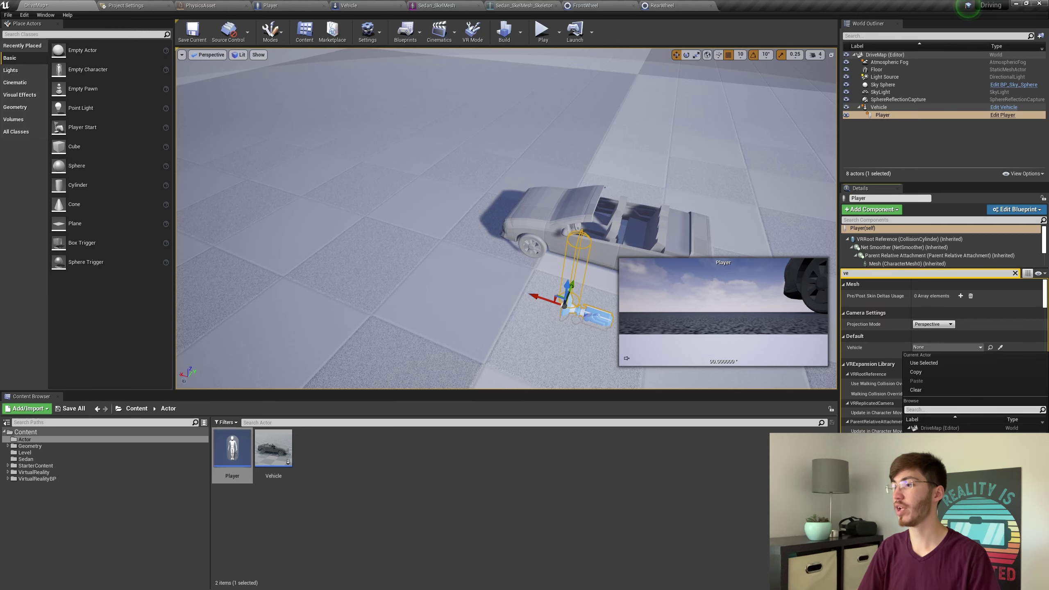
left_click(935, 435)
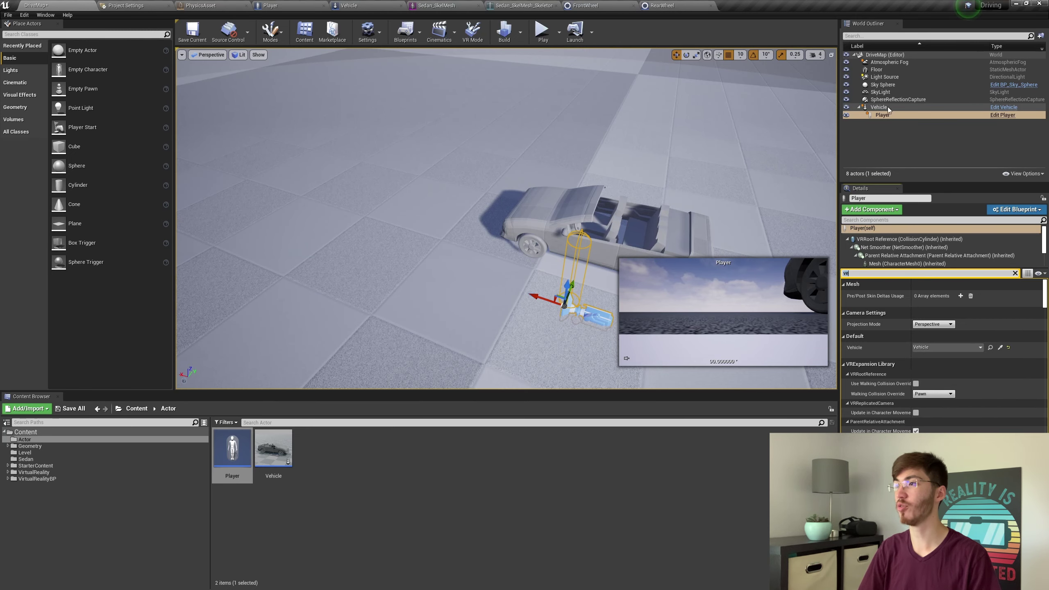
key("ctrl+s")
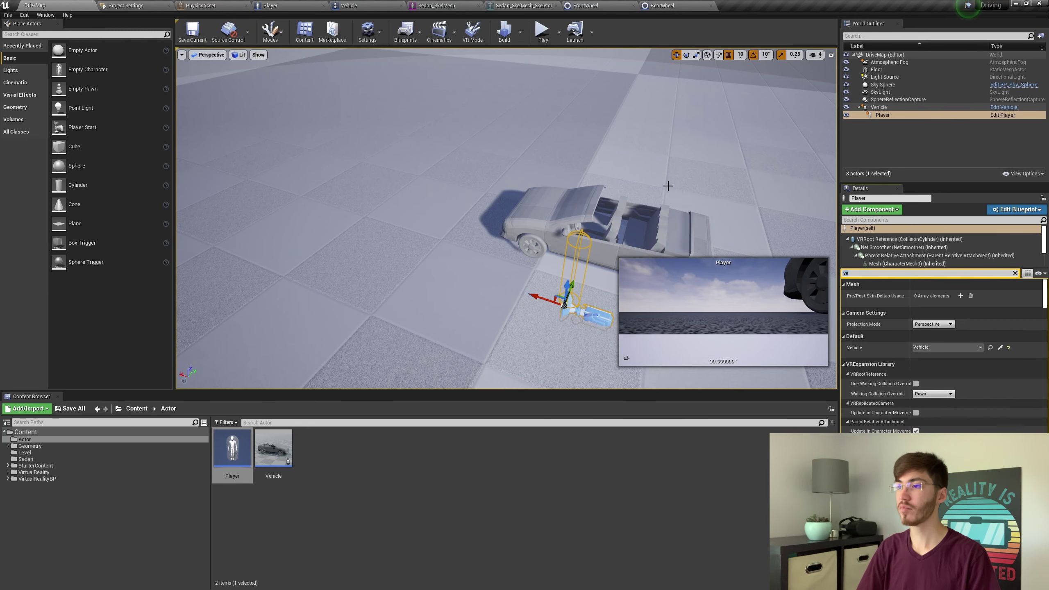
Set the Player's collision presets to NoCollision for VRRootReference, LeftMotionController, RightMotionController and Mesh
right_click_drag(668, 187, 731, 169)
left_click(1015, 273)
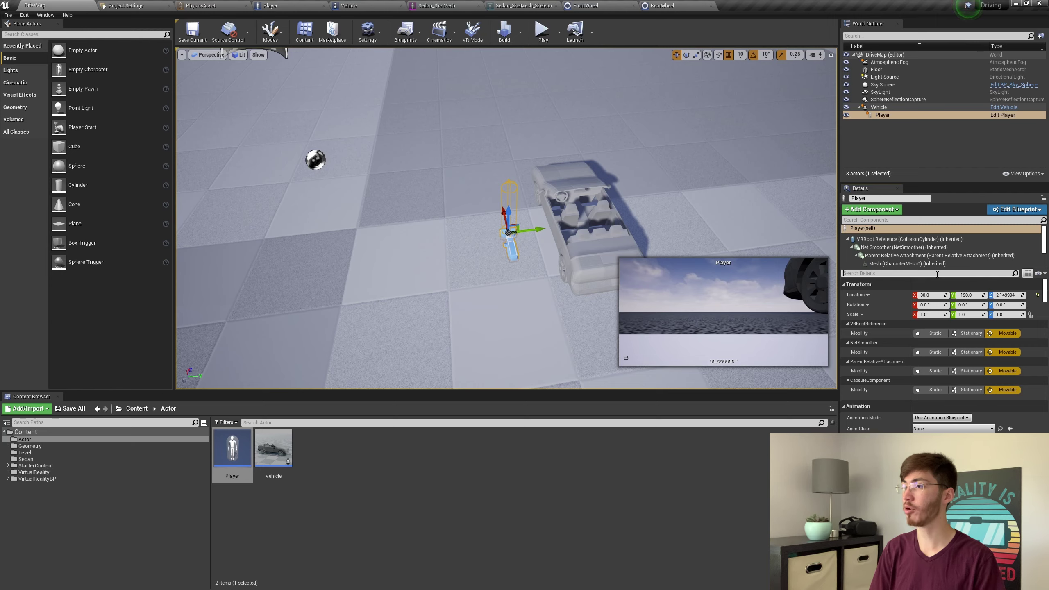
type("collis")
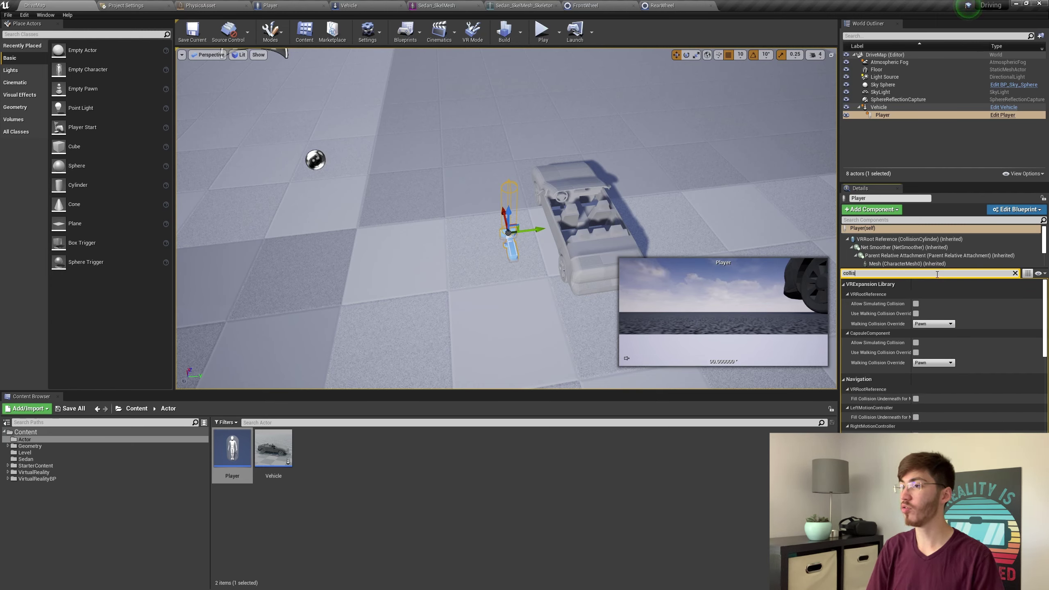
type("ion")
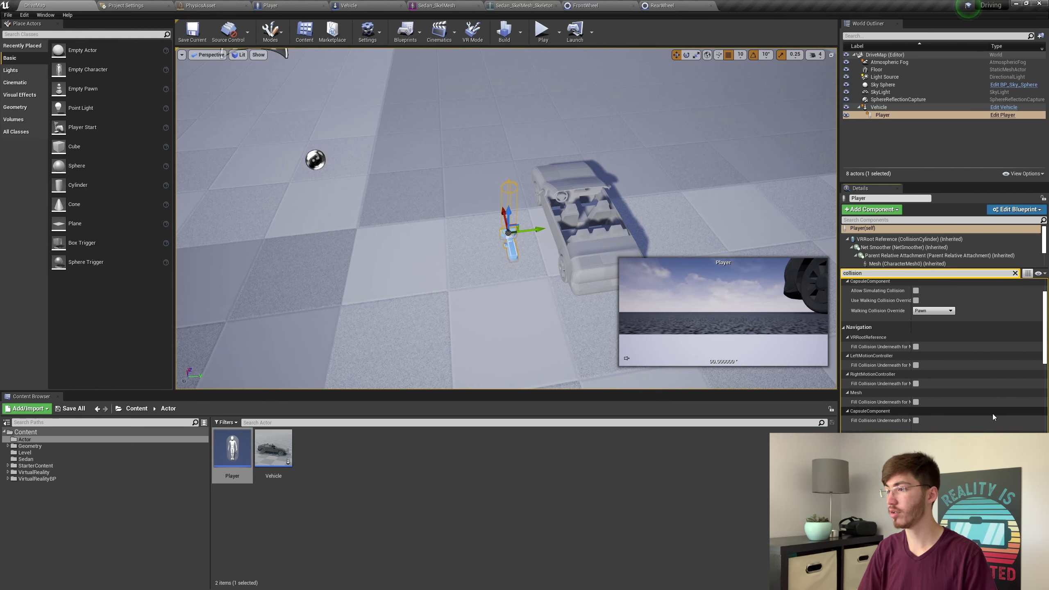
scroll(1008, 432, "down", 2)
scroll(1010, 426, "down", 6)
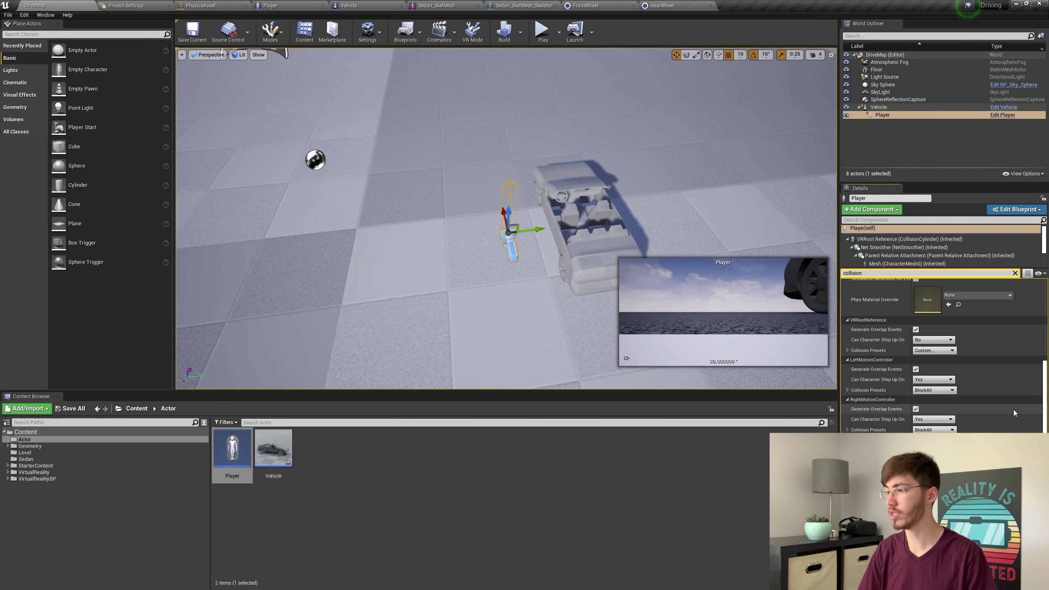
left_click(942, 351)
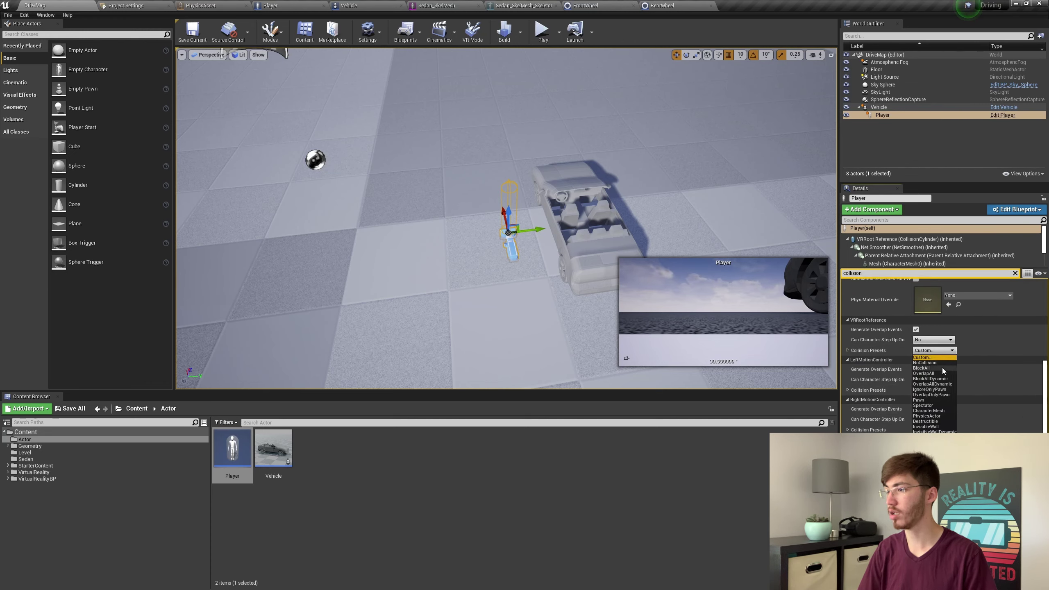
left_click(939, 362)
left_click(931, 391)
left_click(925, 402)
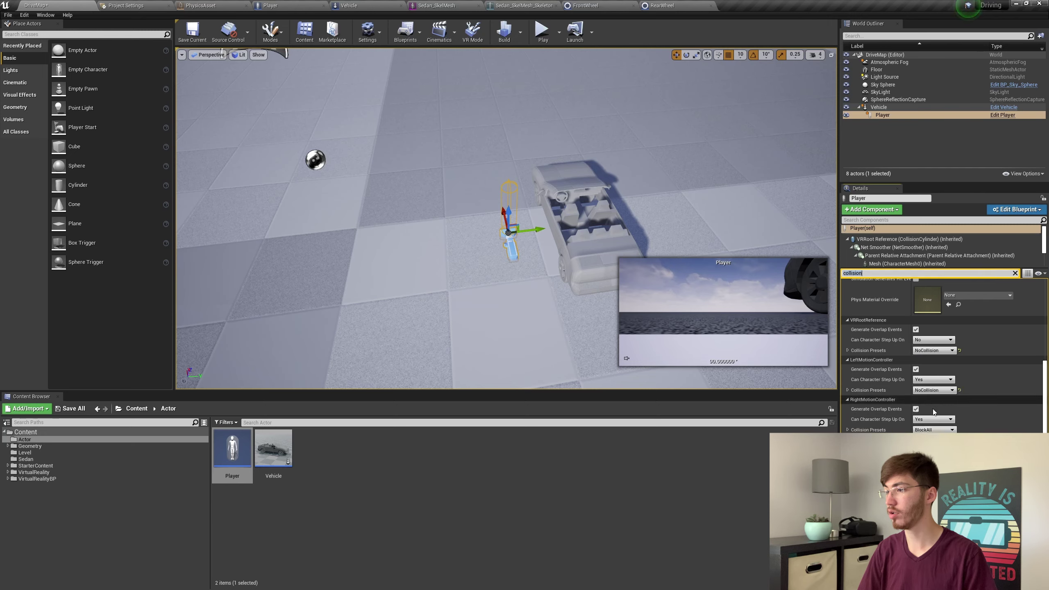
left_click(934, 431)
left_click(926, 442)
scroll(935, 413, "down", 3)
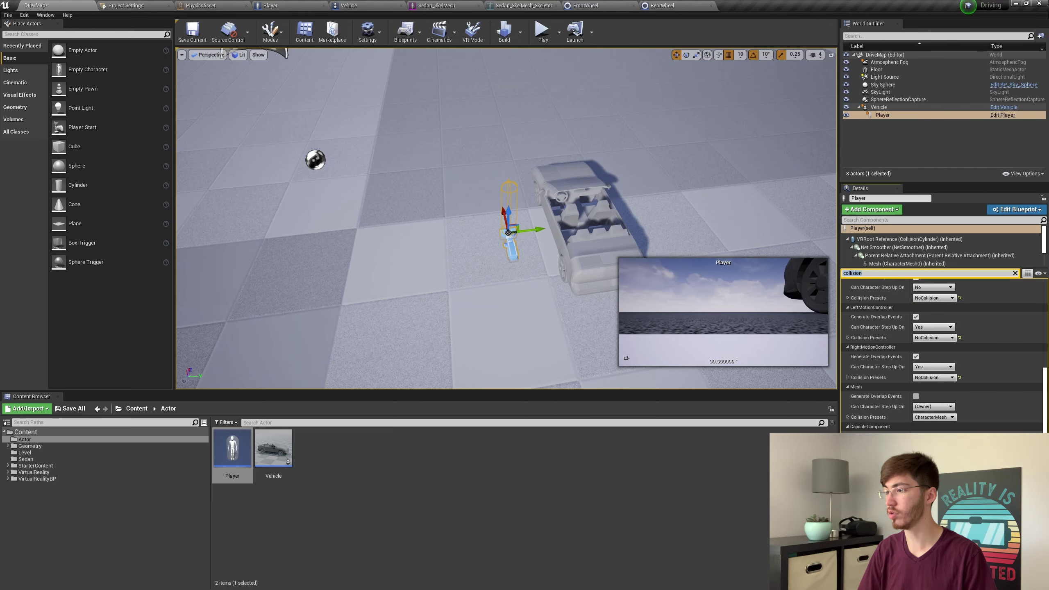
left_click(934, 418)
left_click(934, 429)
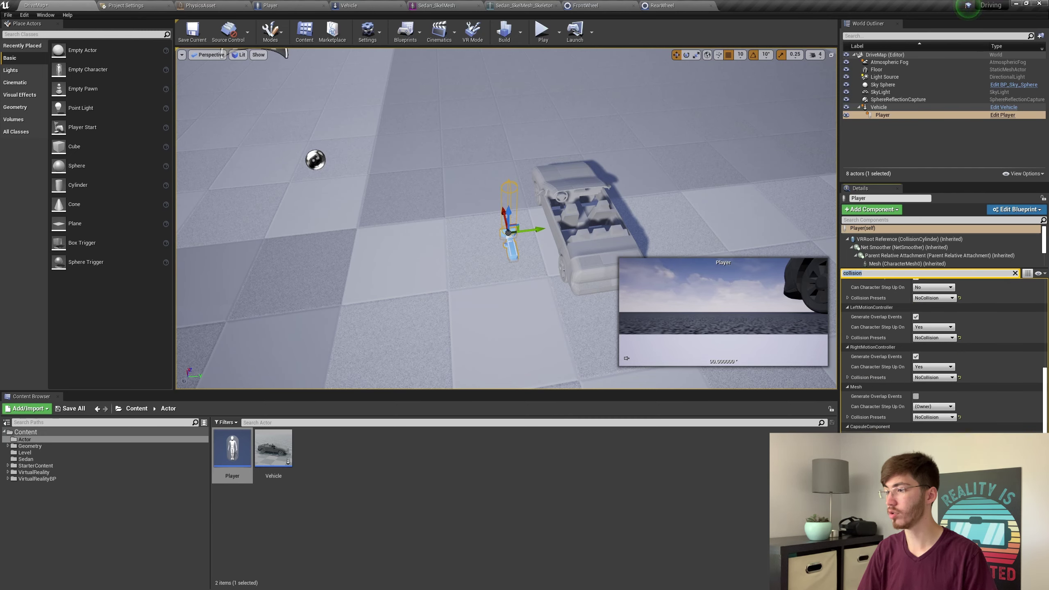
scroll(901, 331, "up", 4)
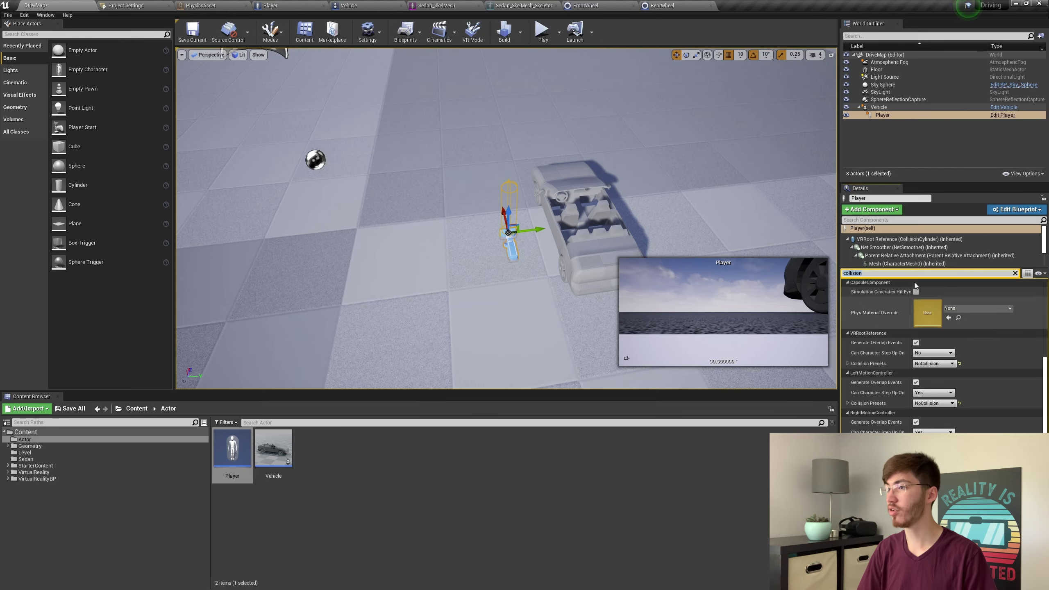
Check the Player's Simulate Physics settings and disable Enable Gravity for its VRRootReference
type("sim")
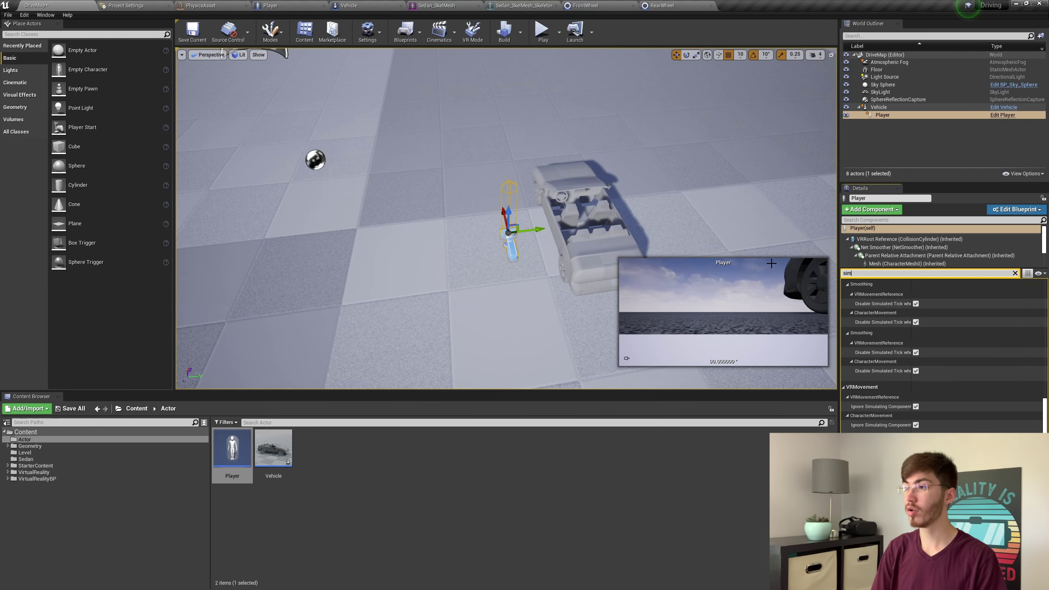
type("ulate")
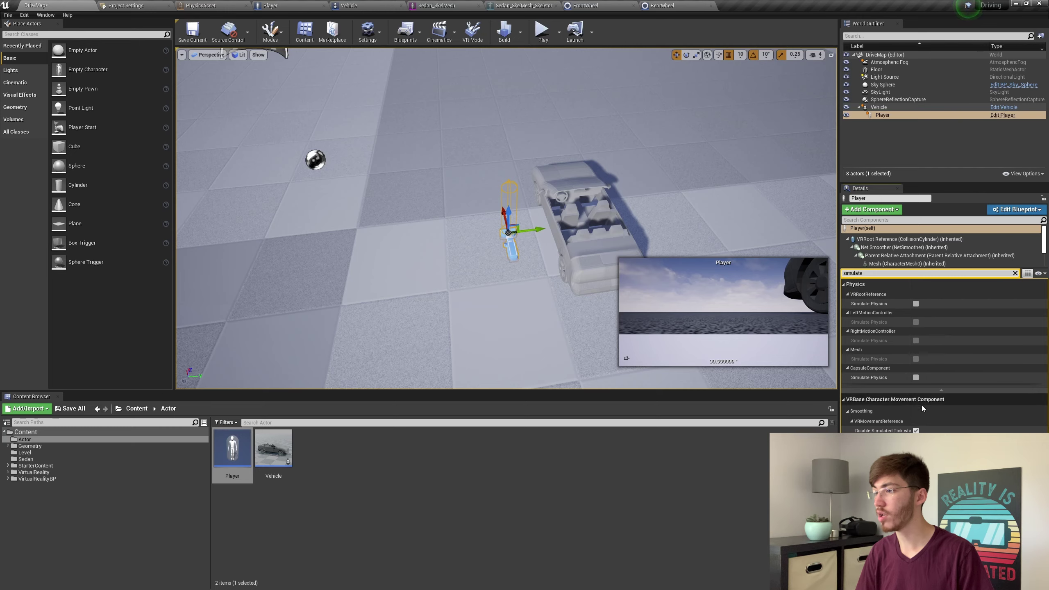
left_click(1016, 274)
type("gra")
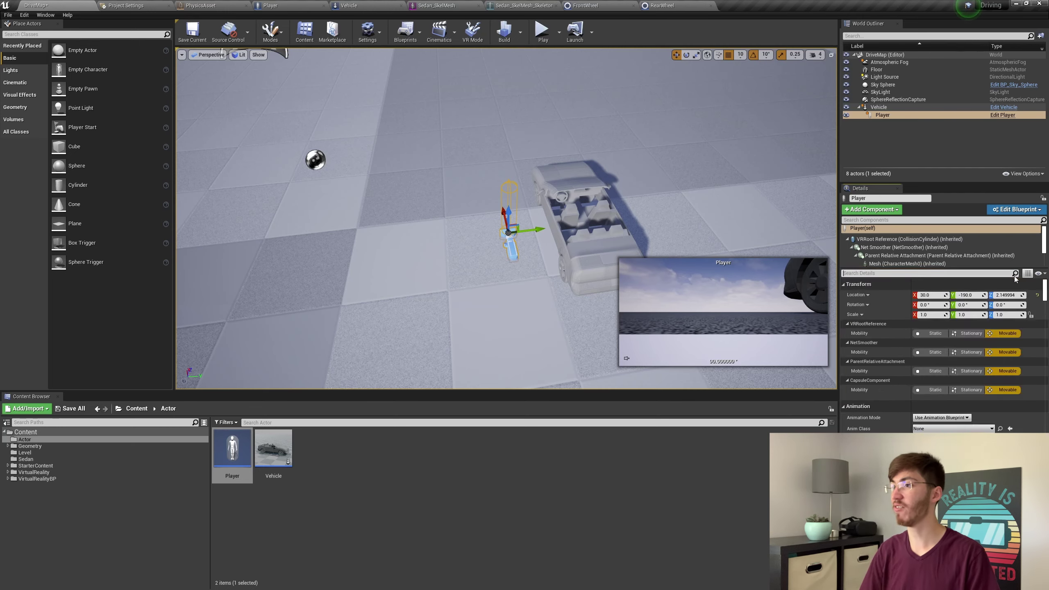
type("vity")
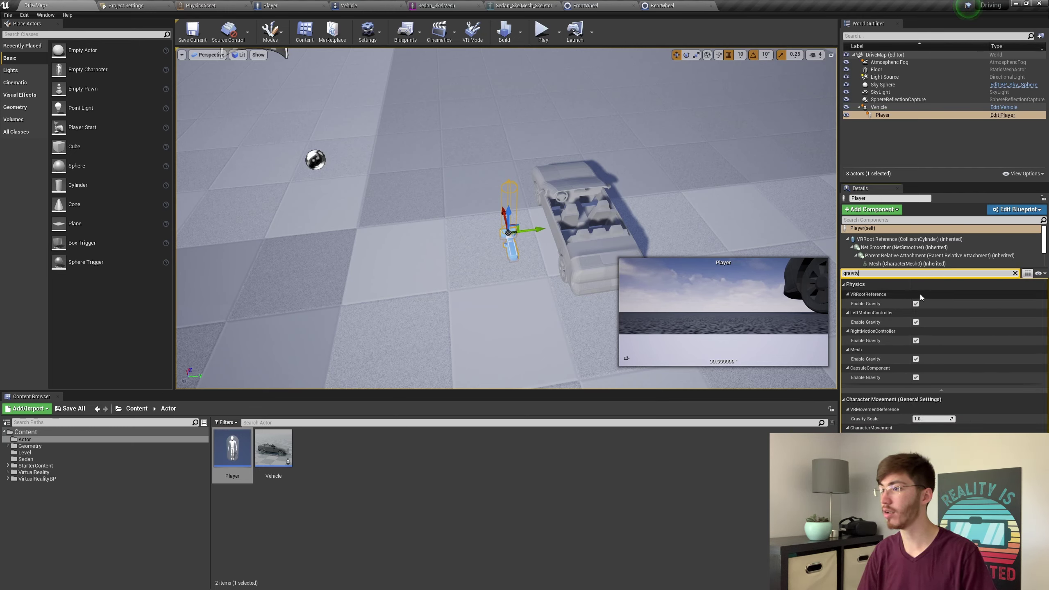
left_click(916, 304)
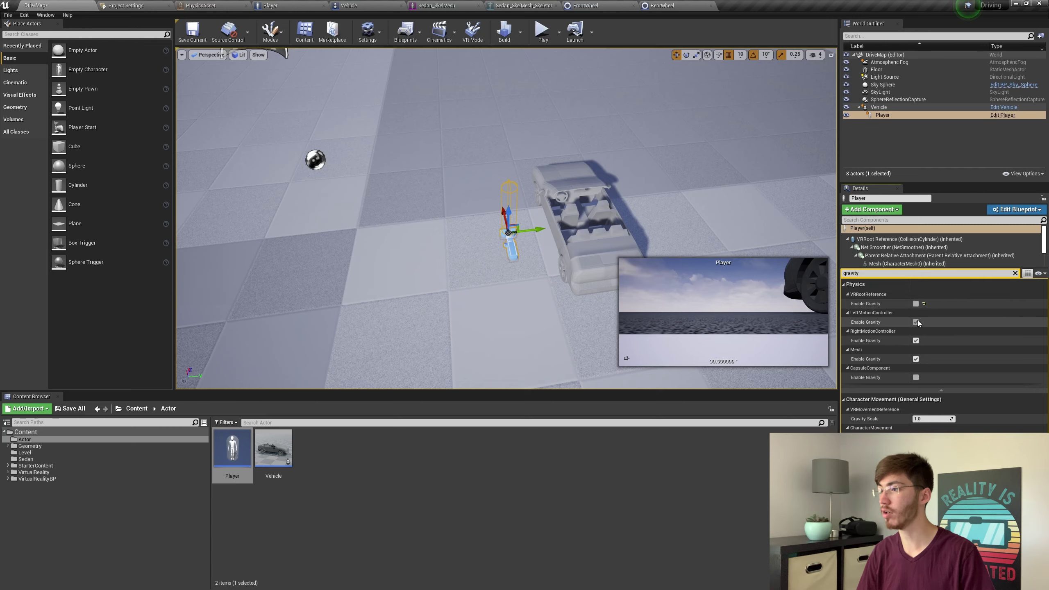
Try disabling gravity on the Player's left and right motion controllers and Mesh, and restore it on all three
left_click(917, 323)
left_click(916, 341)
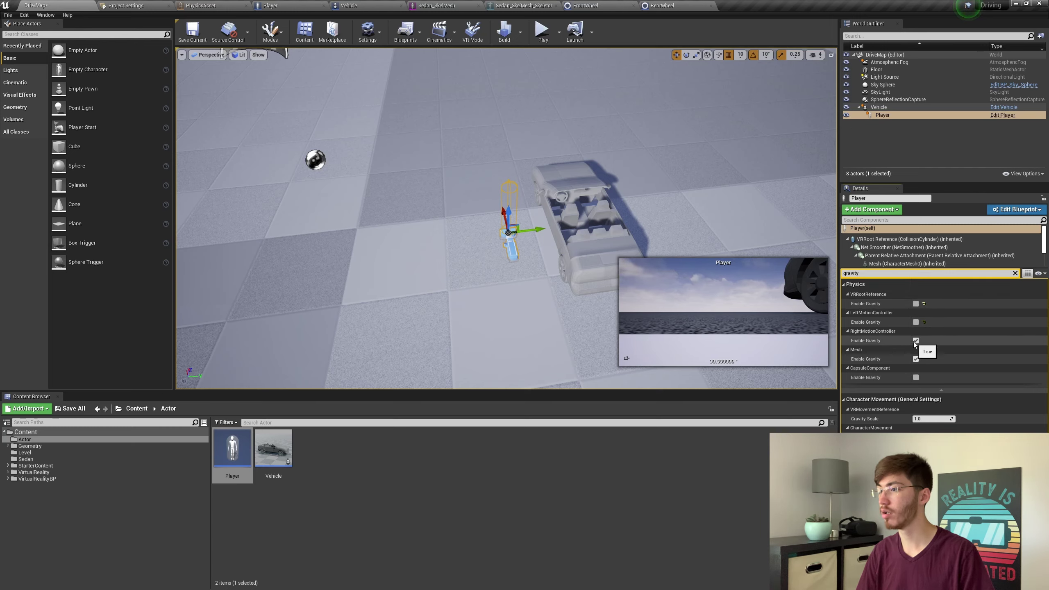
left_click(916, 359)
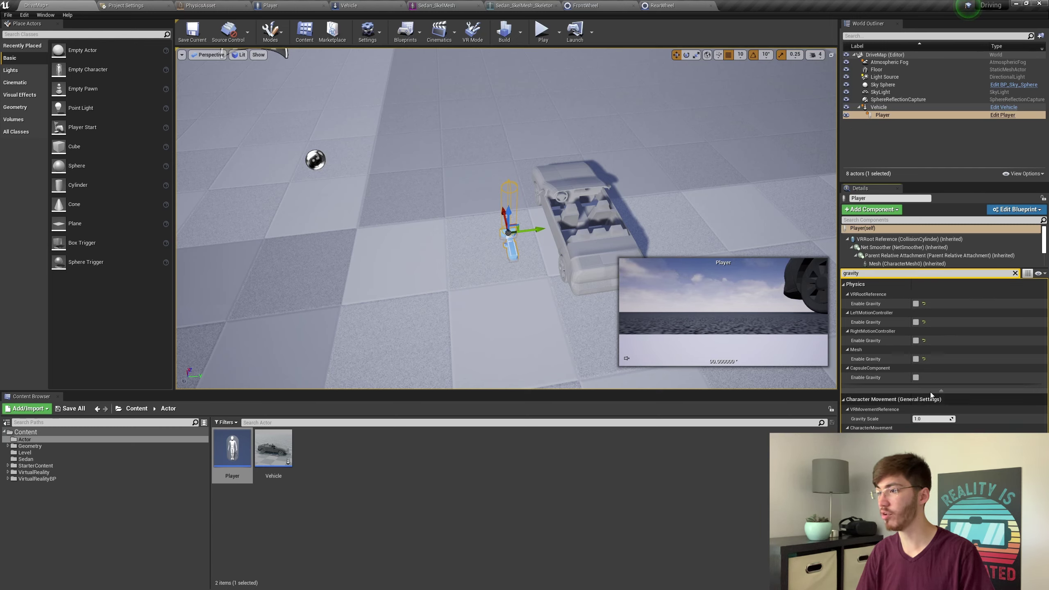
left_click(924, 359)
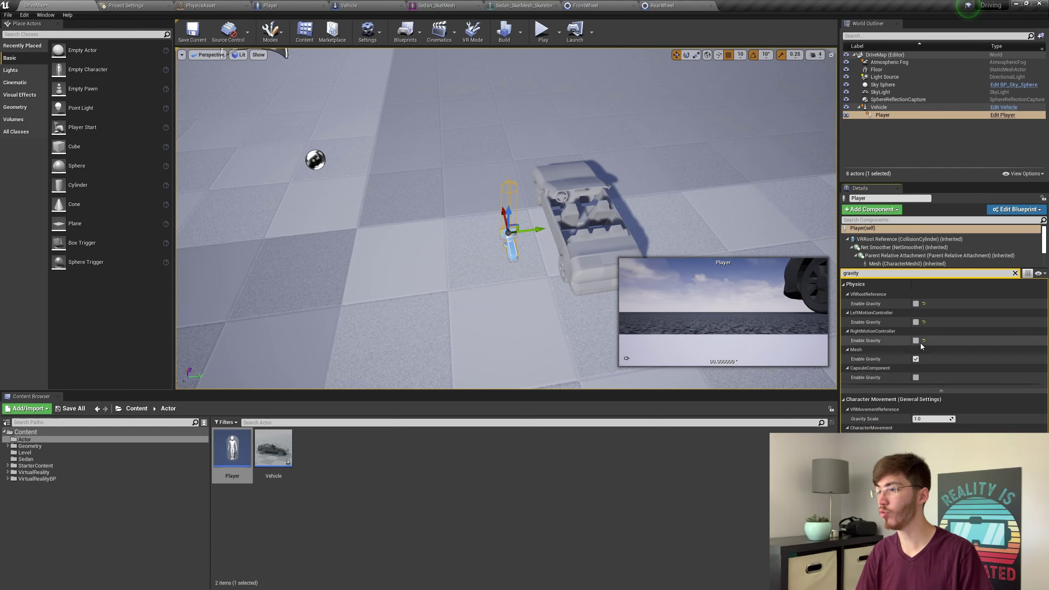
left_click(916, 341)
left_click(915, 323)
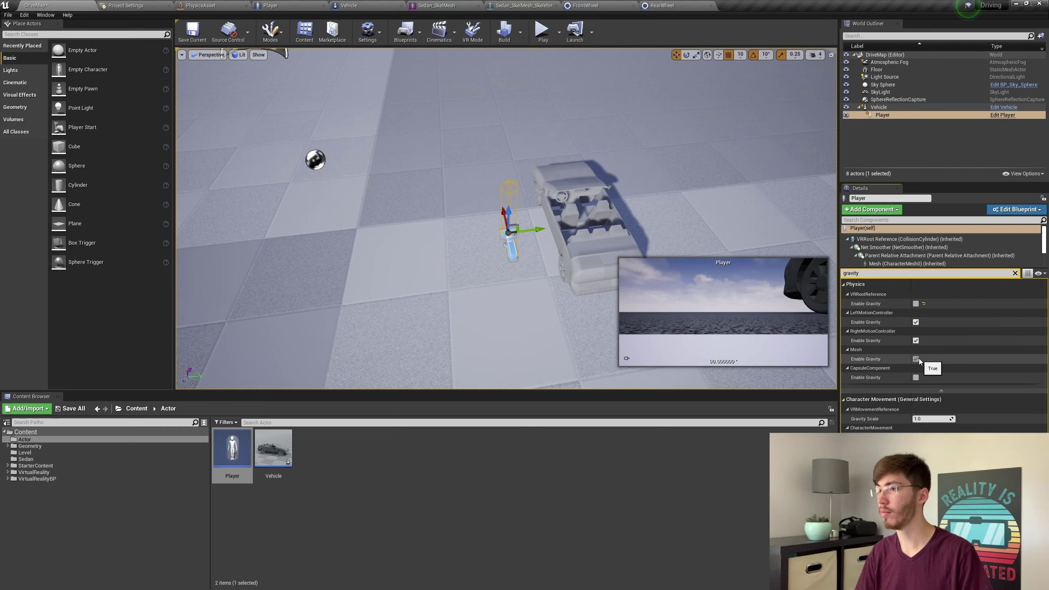
Move the Player actor into the driver's side of the car at Y -40 and adjust its height there
left_click(1016, 274)
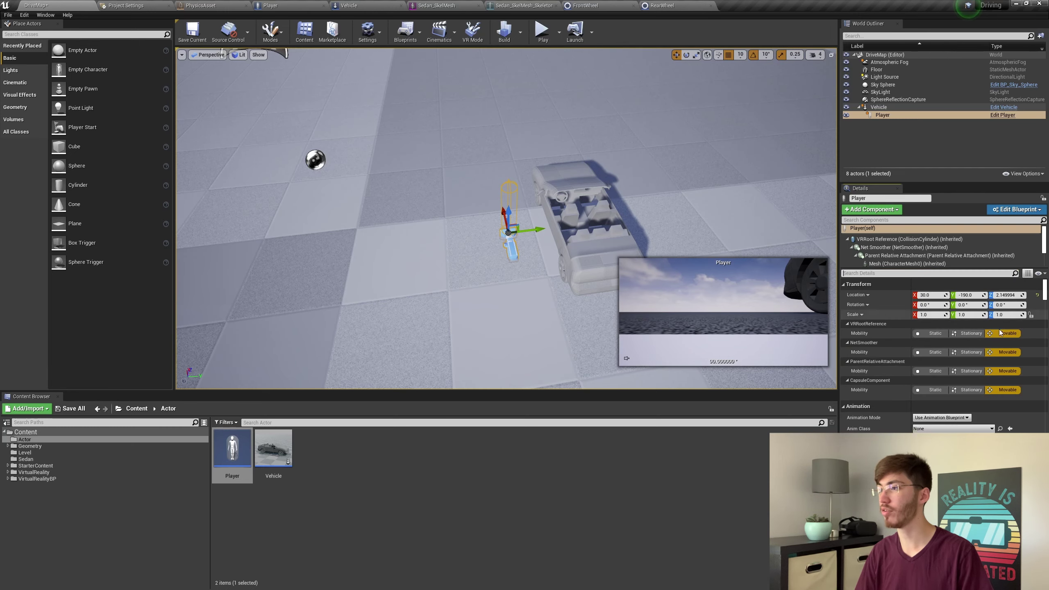
right_click_drag(686, 234, 819, 151)
right_click_drag(605, 238, 500, 209)
left_click_drag(488, 208, 520, 182)
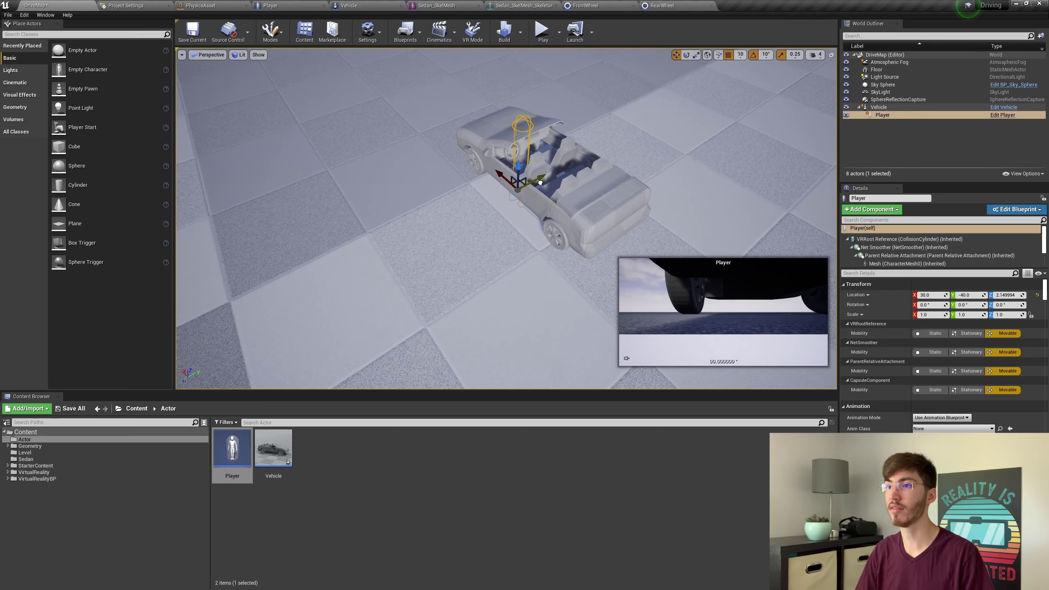
right_click_drag(519, 182, 537, 240)
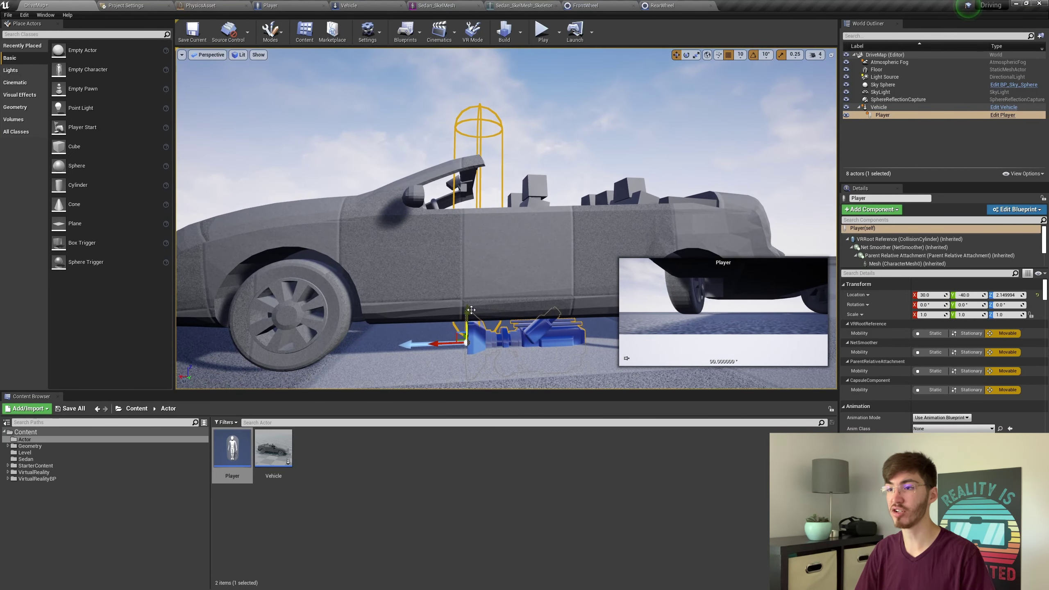
left_click_drag(472, 310, 472, 285)
right_click_drag(472, 286, 448, 243)
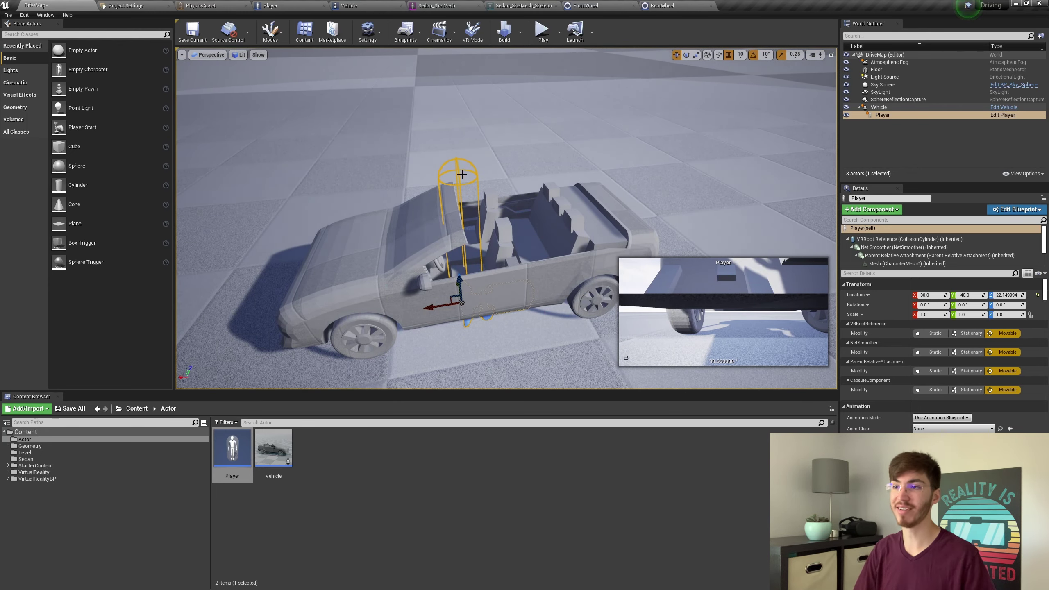
right_click_drag(465, 273, 497, 184)
left_click_drag(497, 183, 510, 255)
left_click(586, 108)
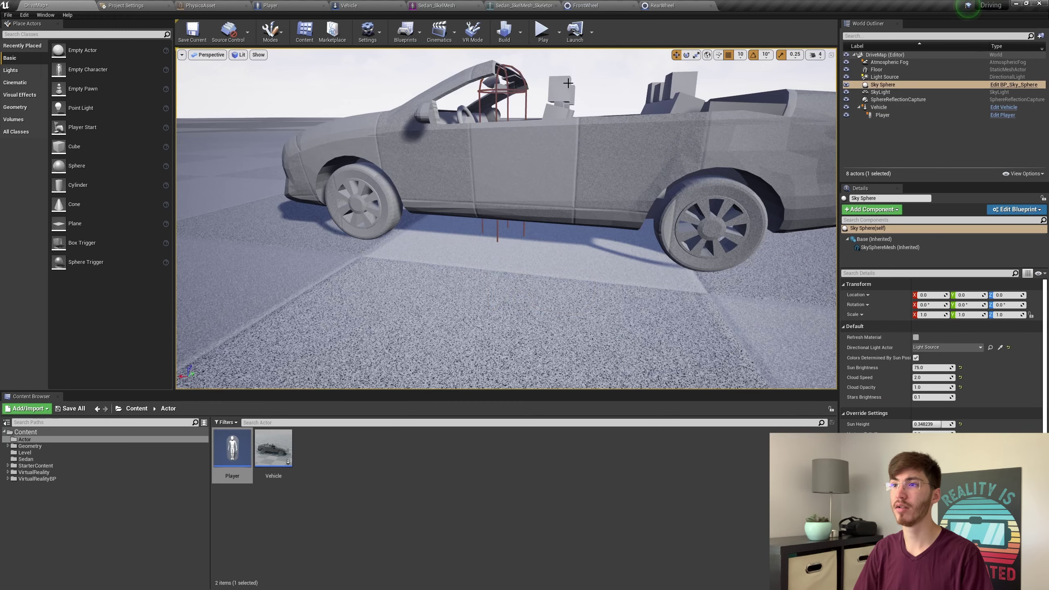
Save the DriveMap level and play it to test the vehicle
scroll(586, 108, "down", 8)
left_click(206, 39)
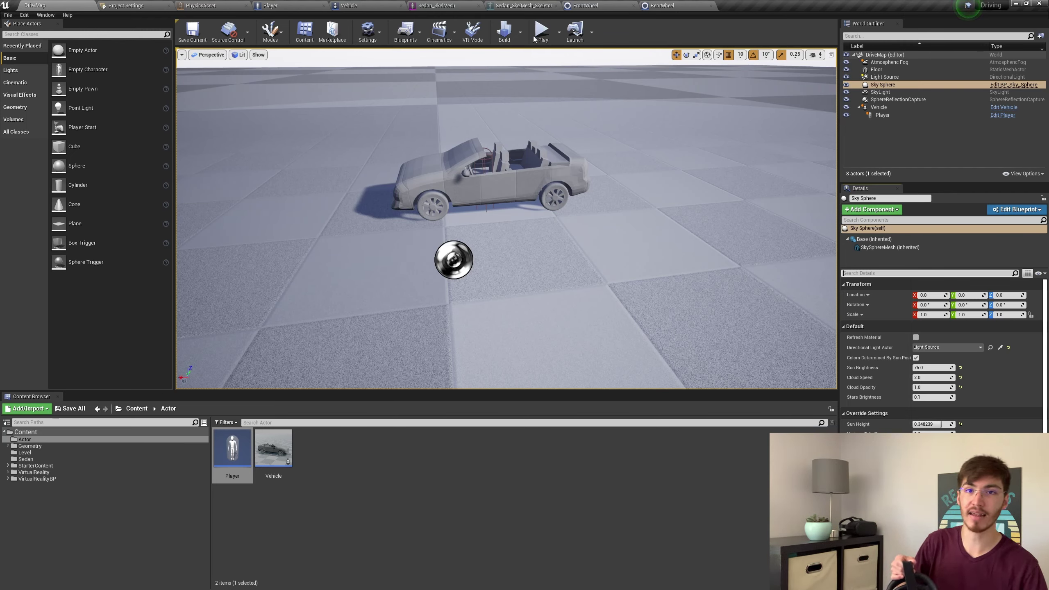
left_click(541, 32)
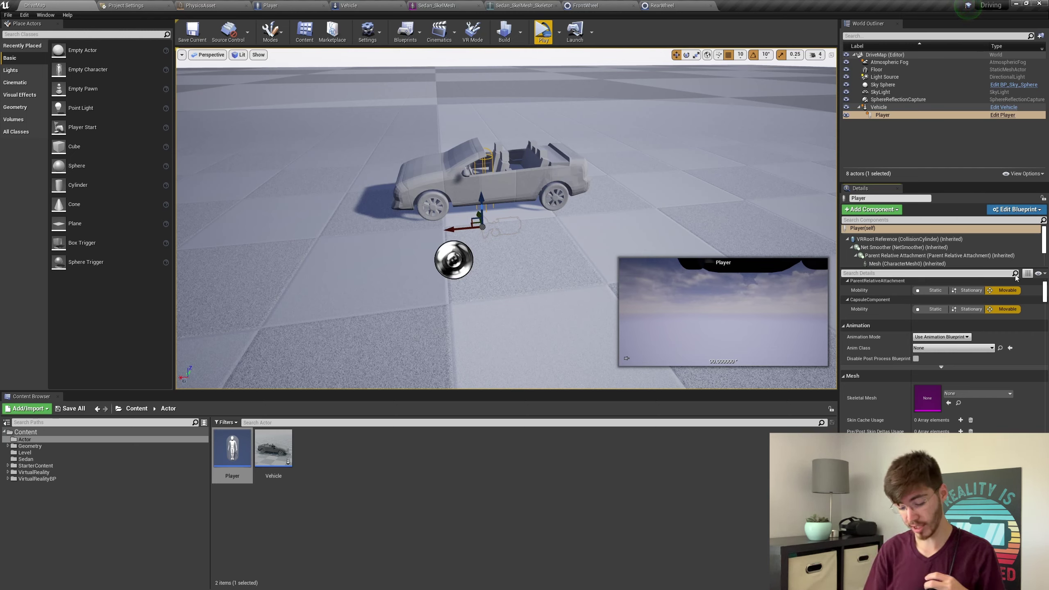
Filter the Player actor's details by "auto" and check its Auto Possess Player setting
left_click(1016, 274)
type("au")
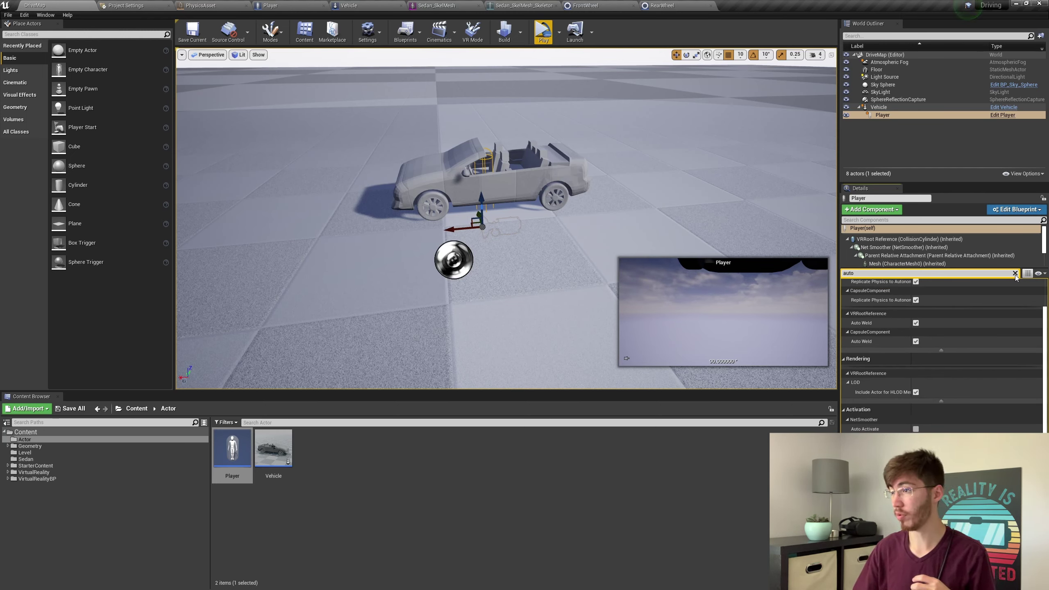
type("to")
scroll(933, 424, "down", 10)
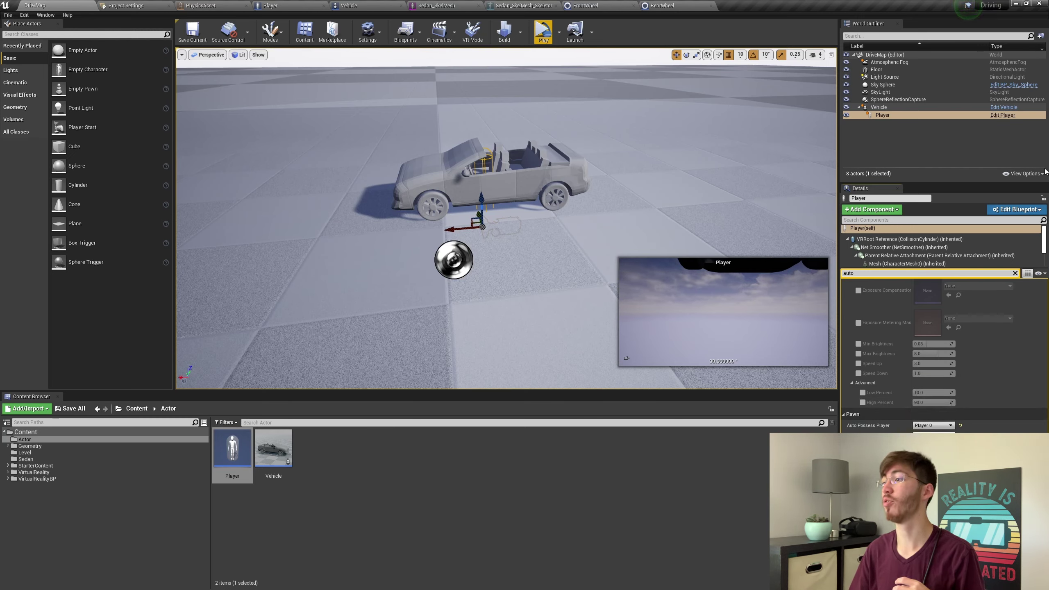
Filter the Player actor's details by "gravity", check the Enable Gravity and Gravity Scale settings, and save the level
left_click(1015, 274)
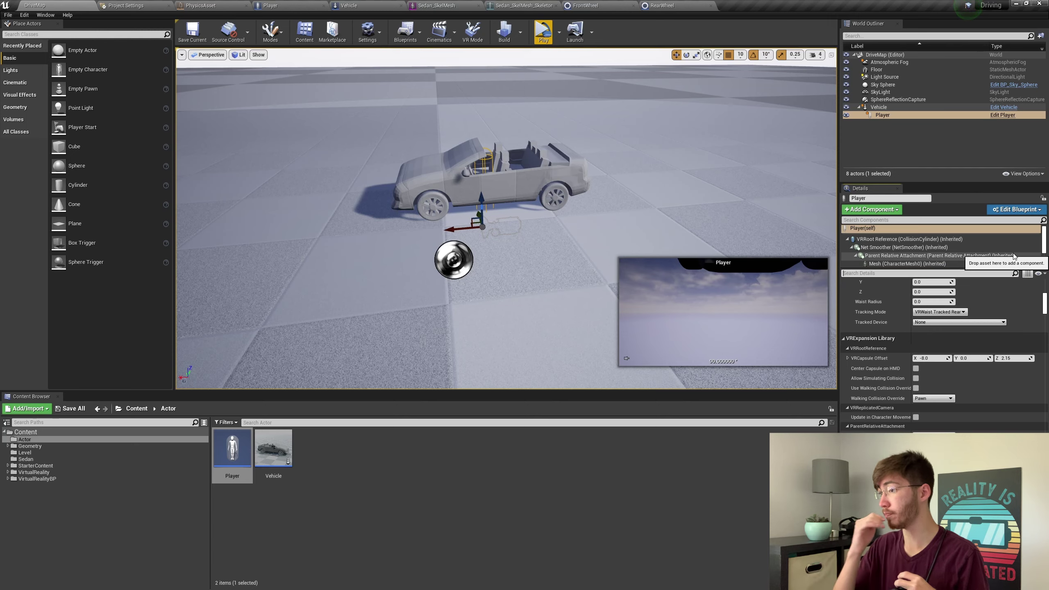
type("gravity")
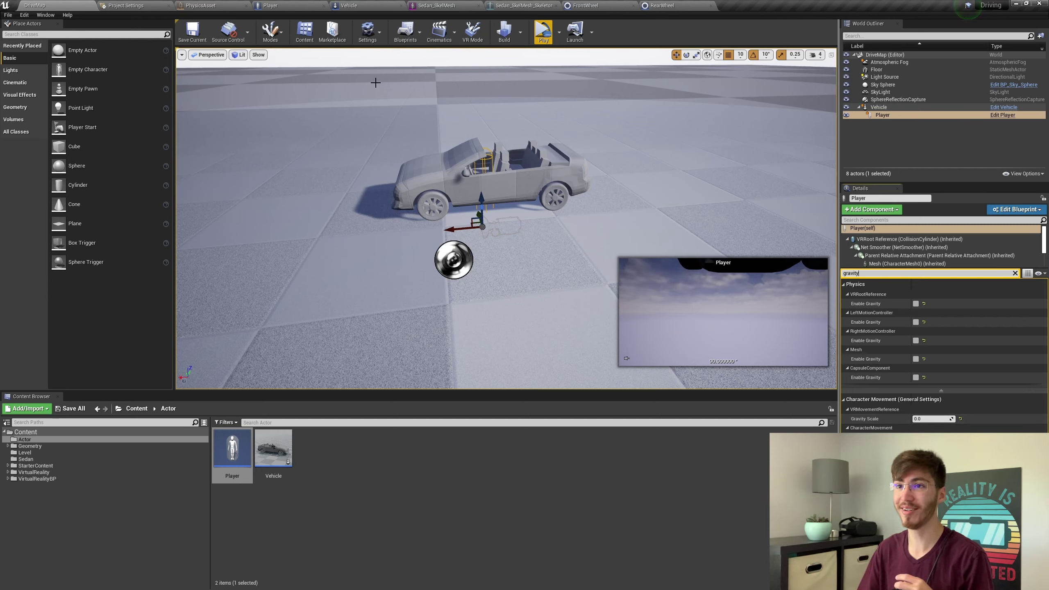
left_click(197, 28)
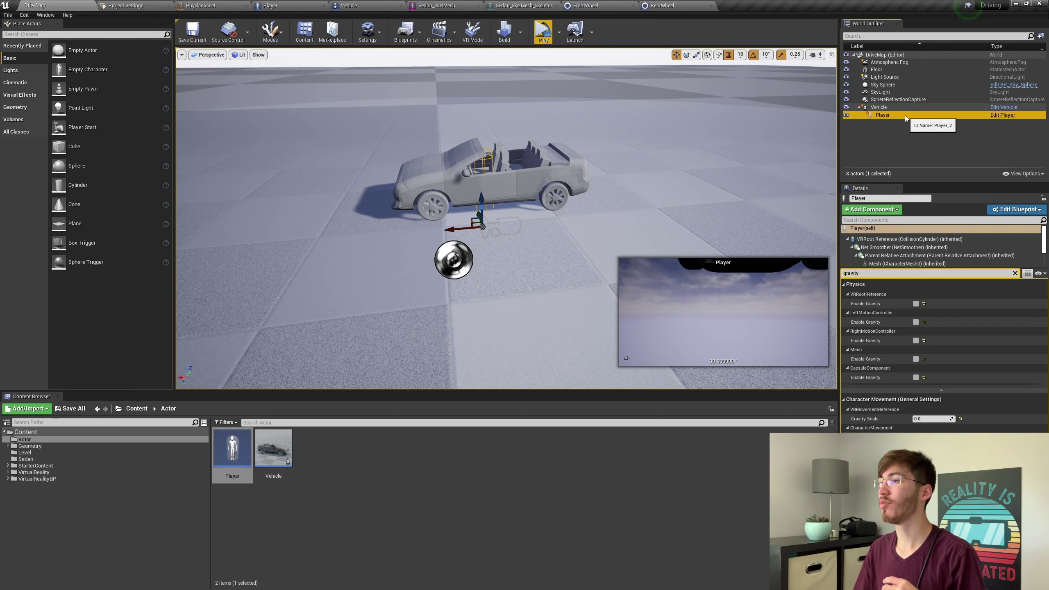
Detach the Player actor from the Vehicle and reattach it at the Sedan_SkelMesh bone
left_click_drag(905, 115, 894, 146)
left_click_drag(897, 84, 892, 113)
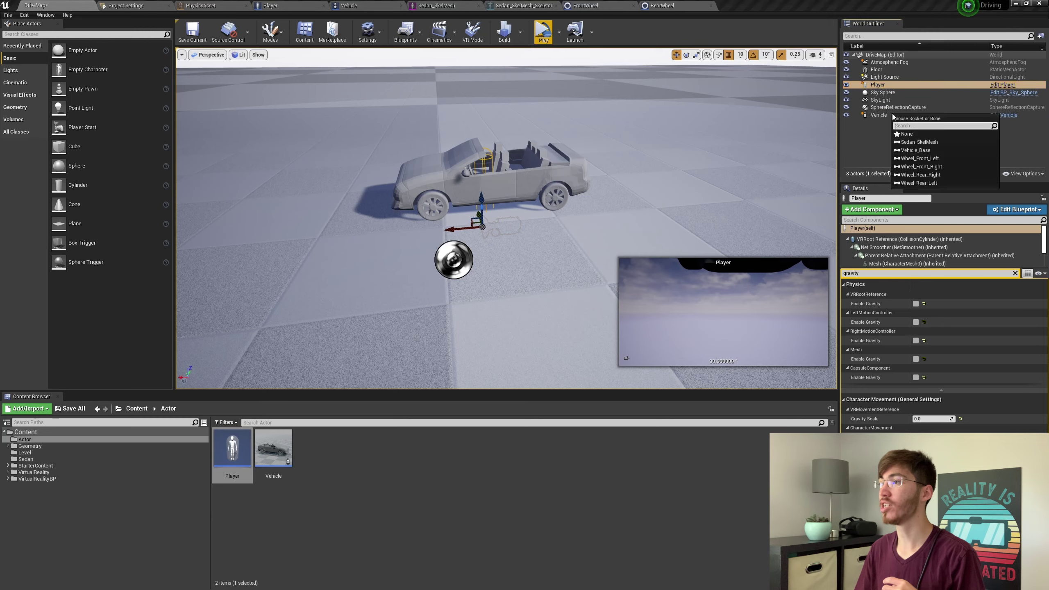
left_click(922, 143)
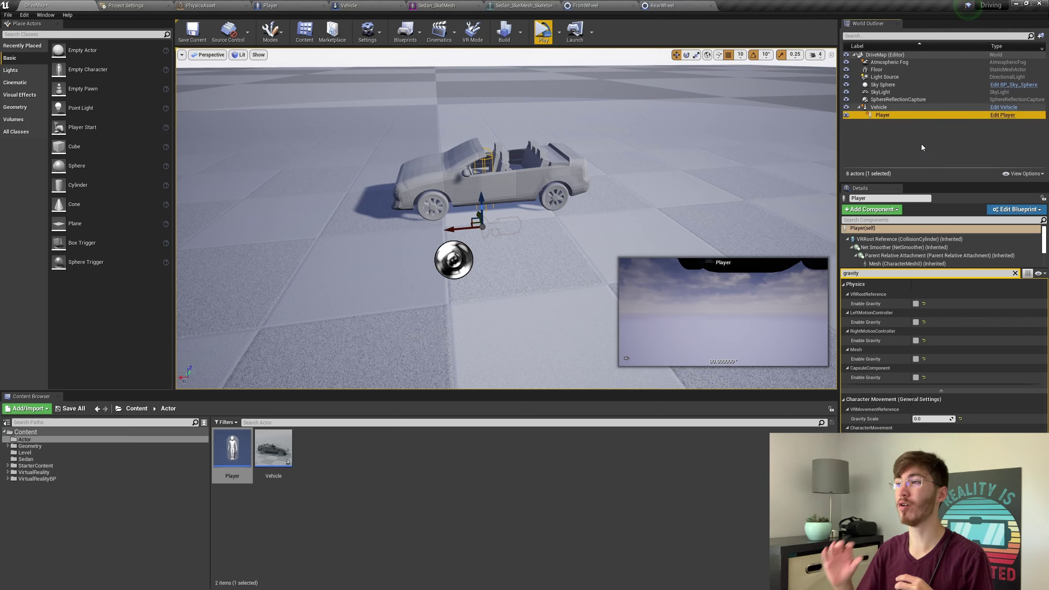